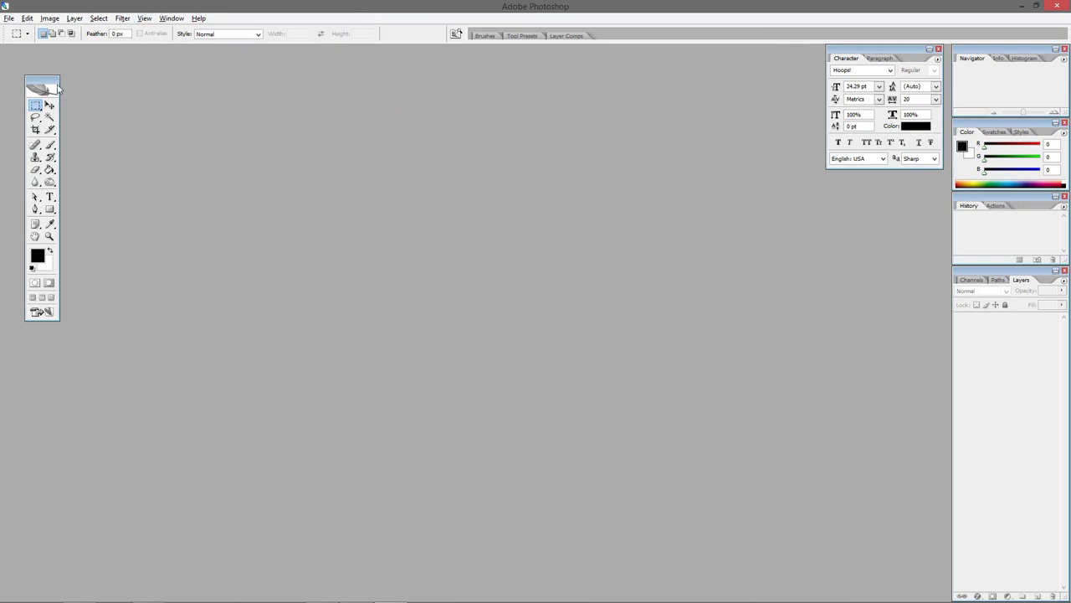
- Open tumbler 1.jpg from the latihan photoshop folder, accepting the missing colour profile
left_click(9, 18)
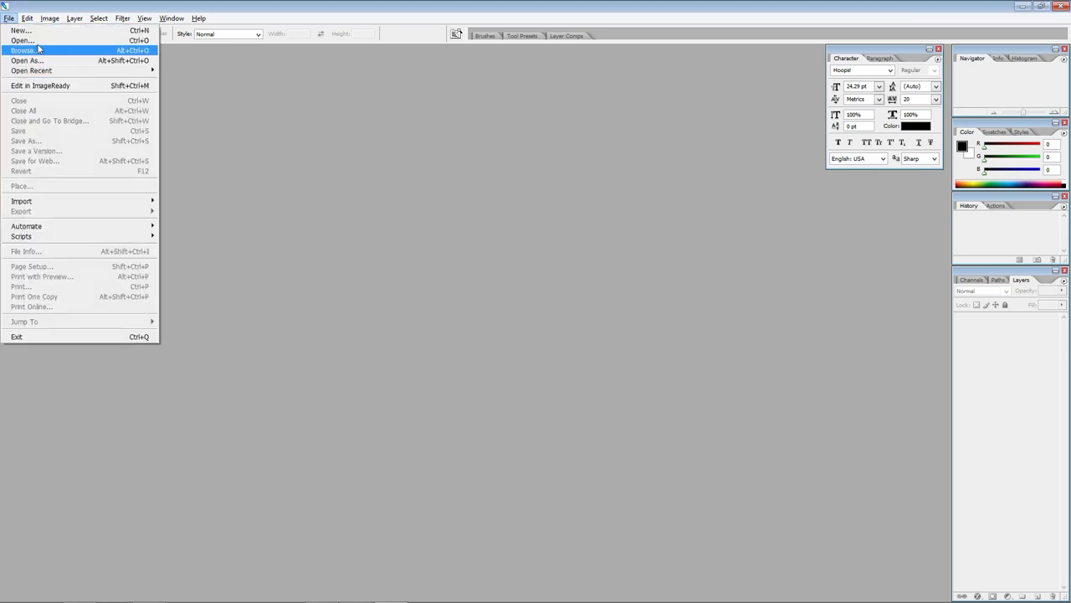
left_click(34, 40)
left_click(196, 268)
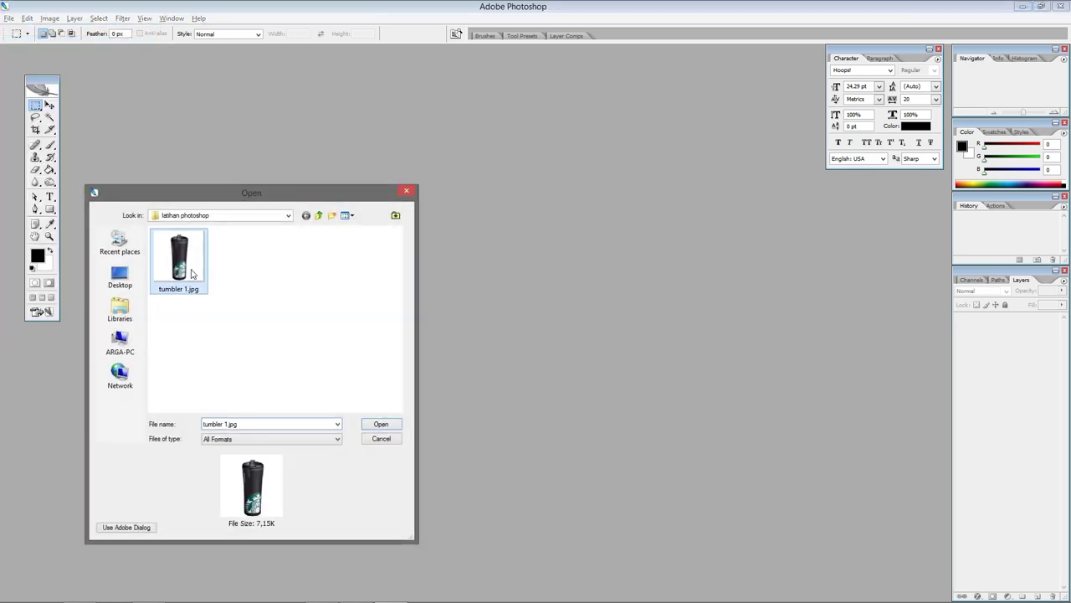
left_click(381, 425)
left_click(599, 267)
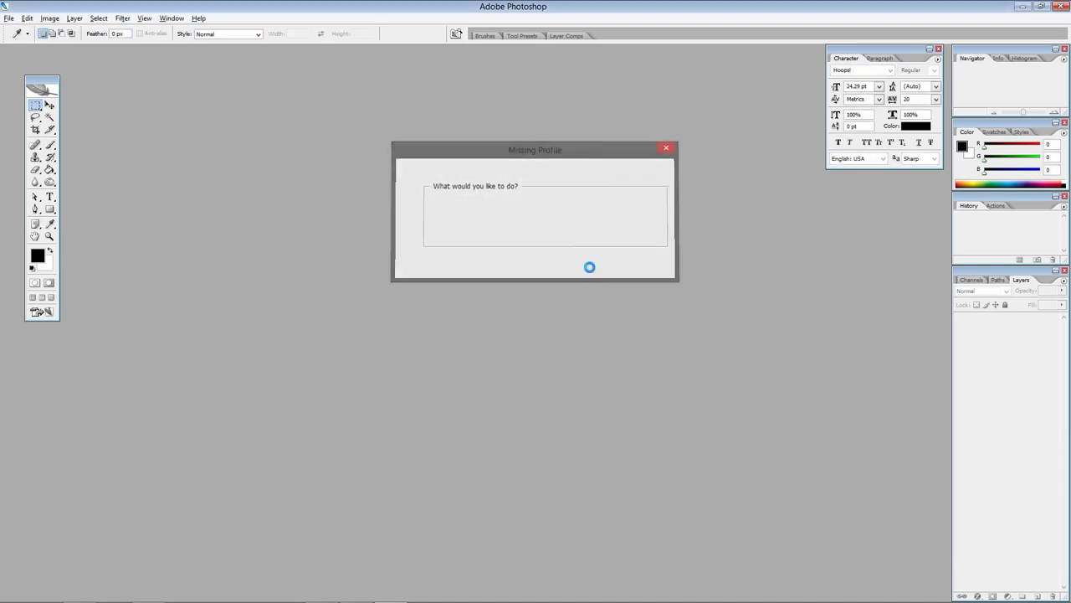
key("alt+Tab")
key("Tab")
key("Tab")
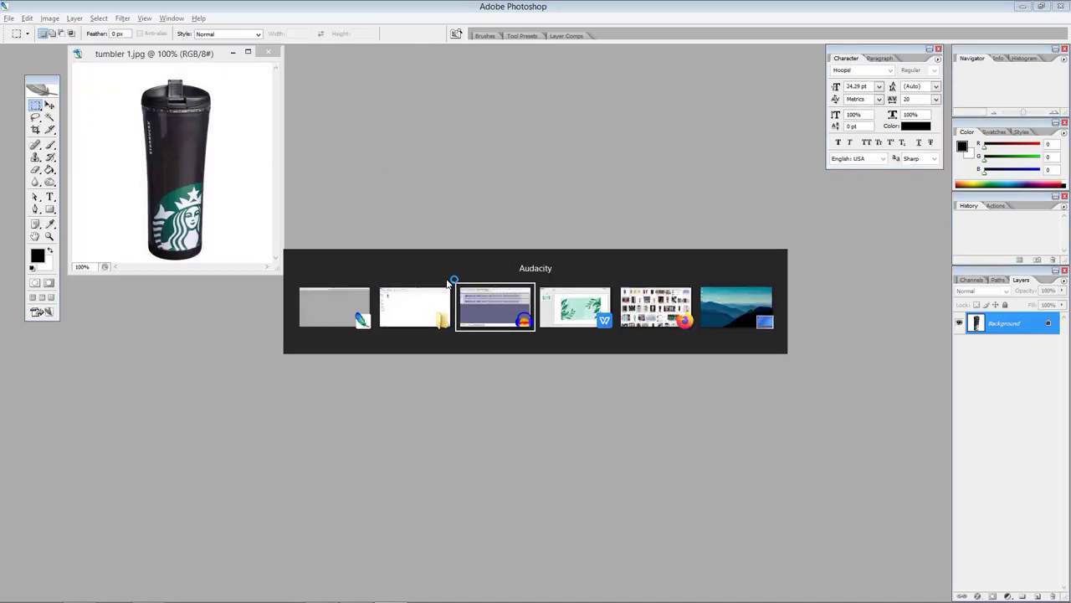
key("Tab")
key("Tab")
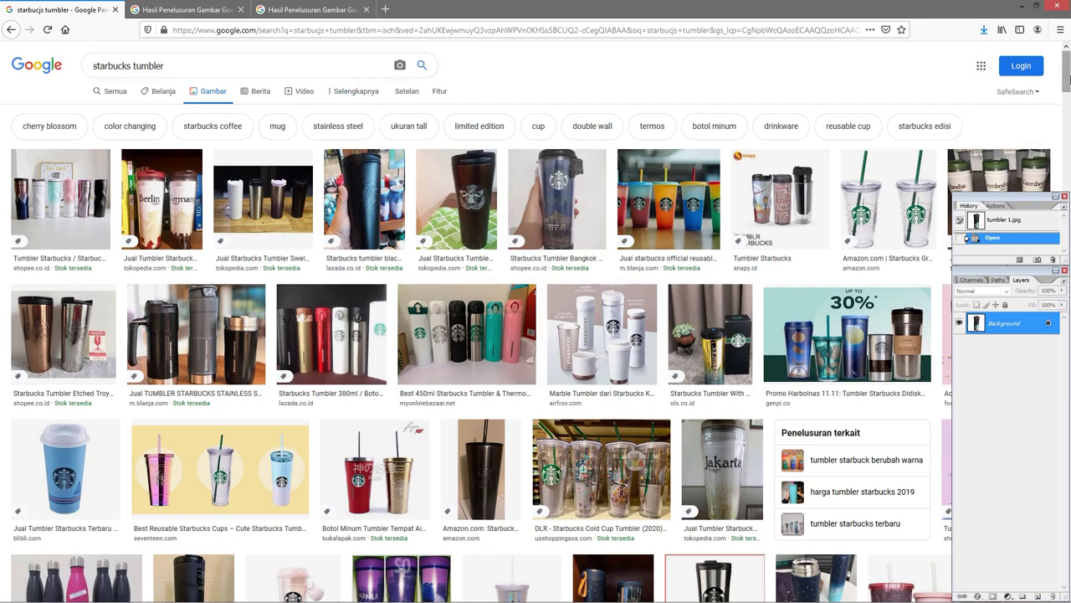
scroll(588, 243, "down", 5)
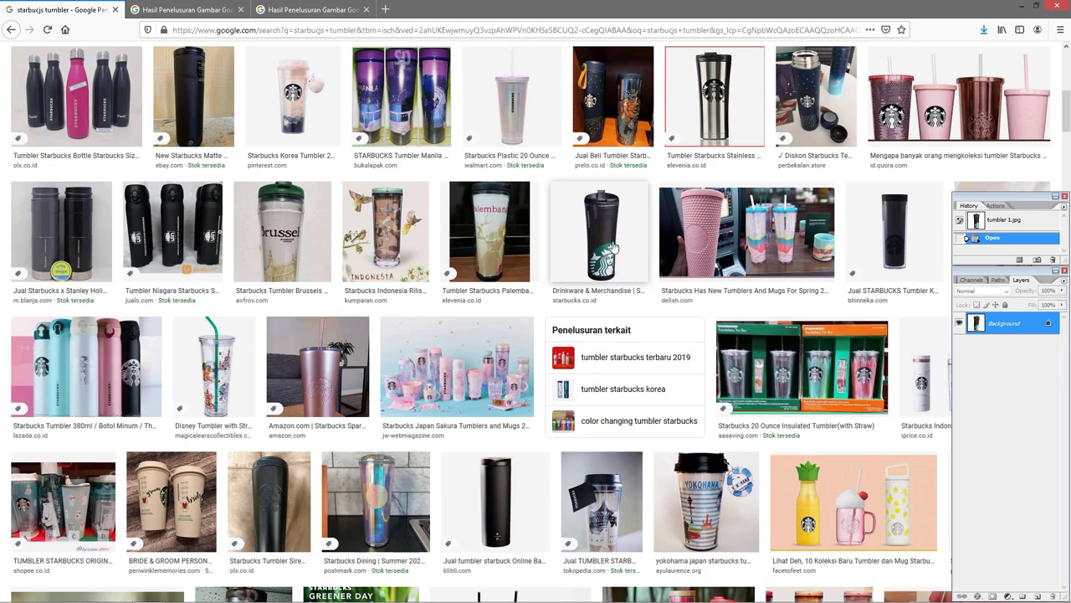
key("alt+Tab")
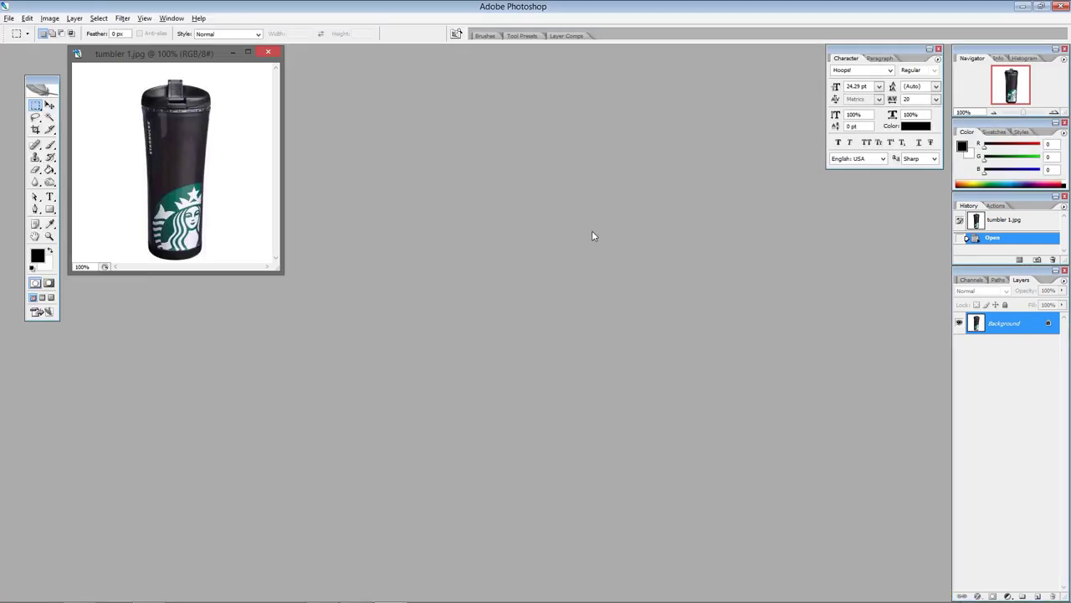
- Maximize the tumbler document window and set the view zoom to 200%
left_click_drag(242, 67, 576, 214)
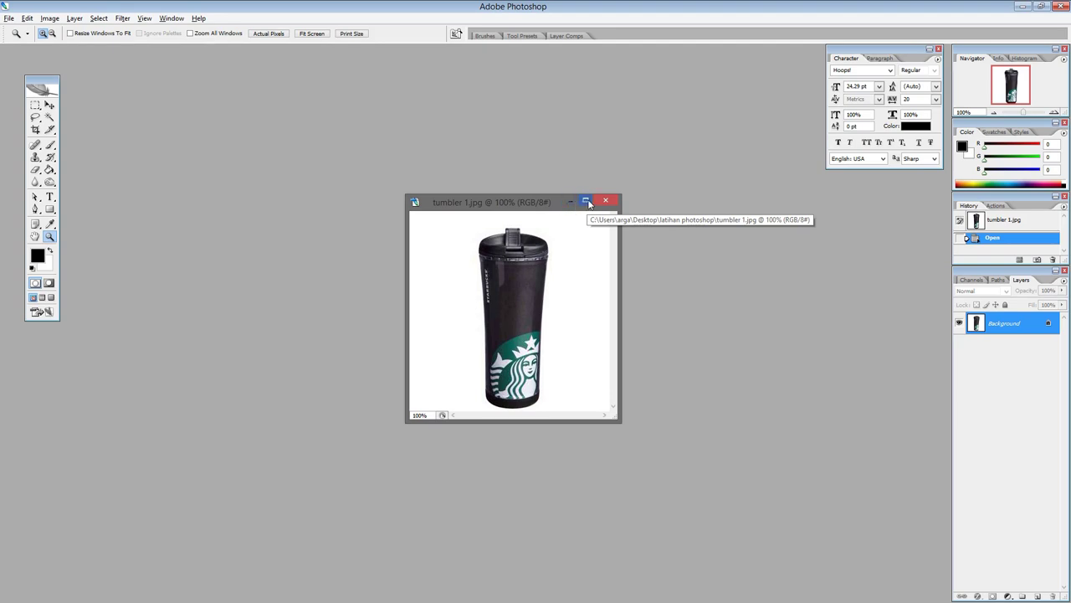
left_click(585, 201)
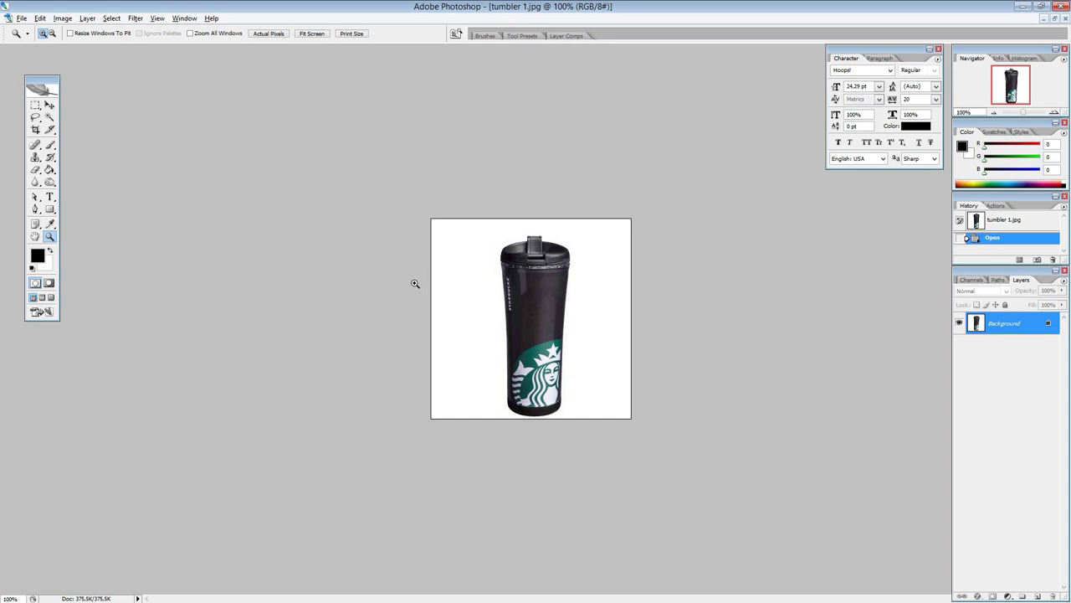
left_click(533, 319)
left_click(543, 323)
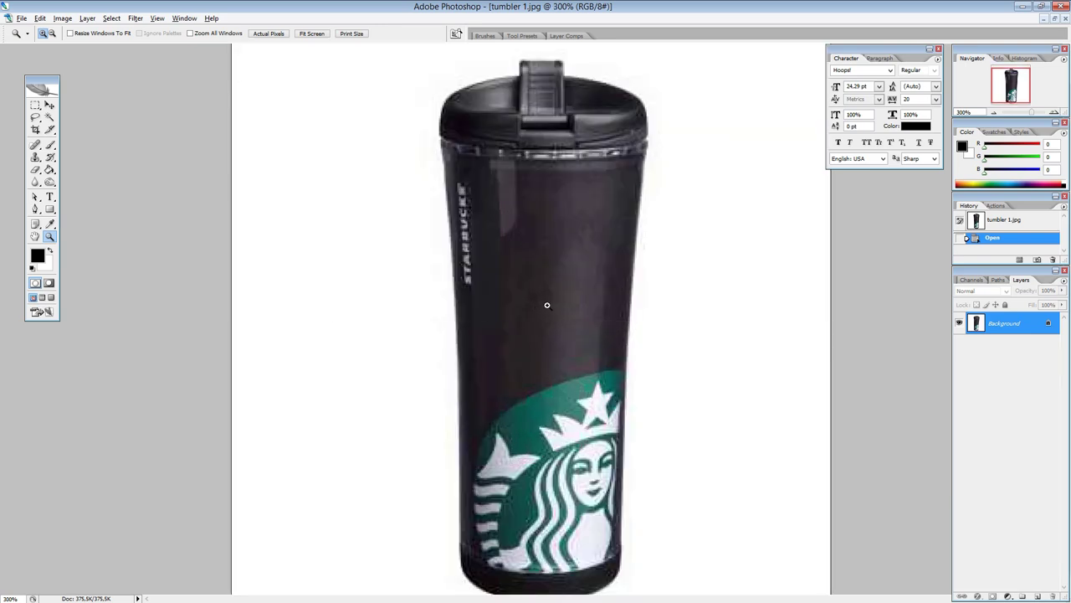
key("alt")
left_click(543, 301, "alt")
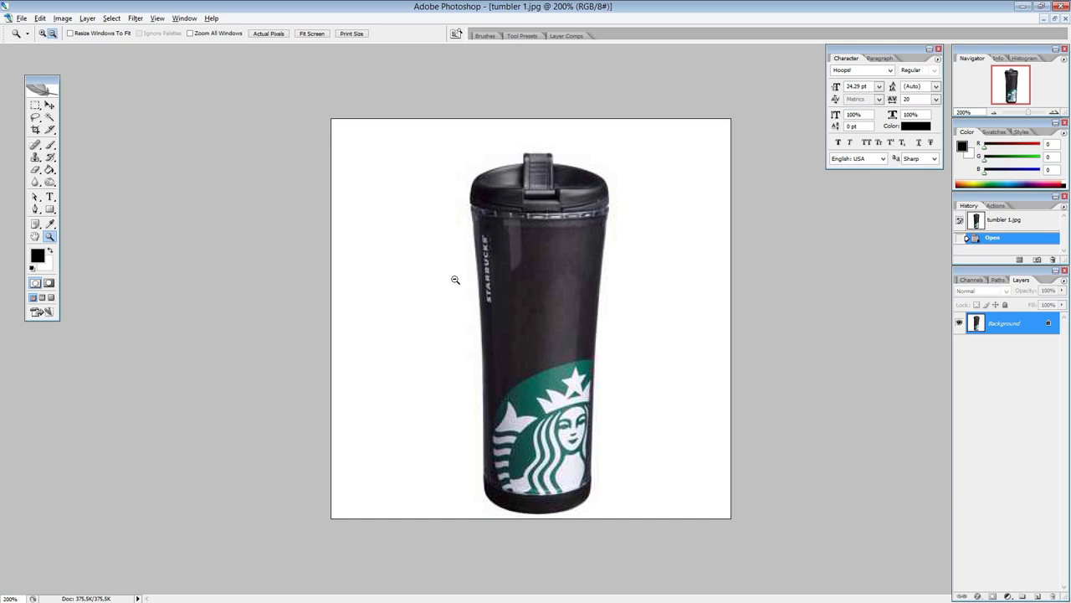
key("v")
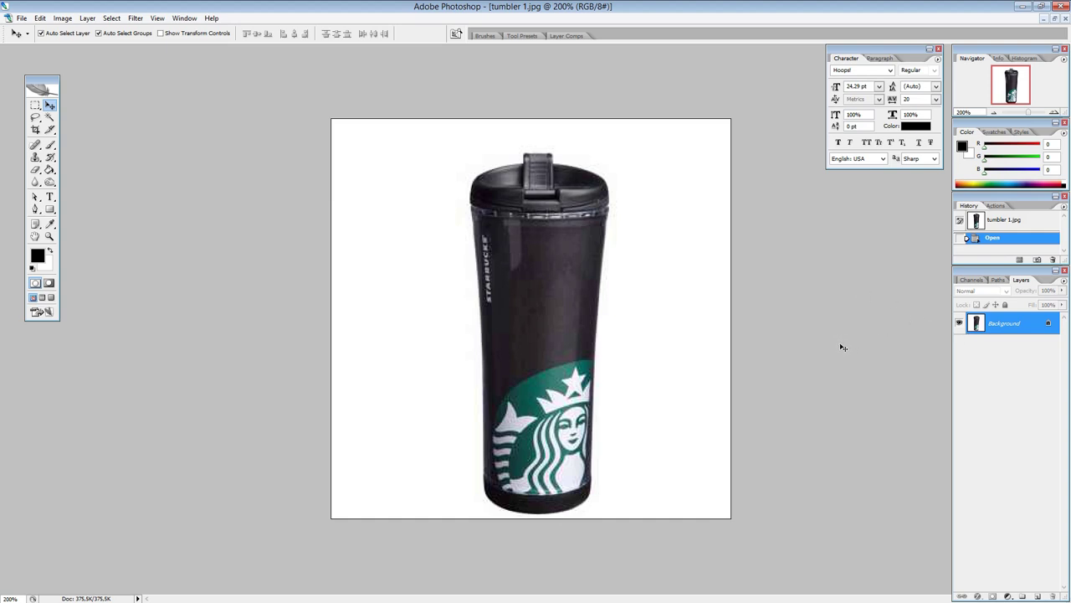
- Duplicate the Background layer as a new layer named 'tumbler 1'
right_click(1019, 328)
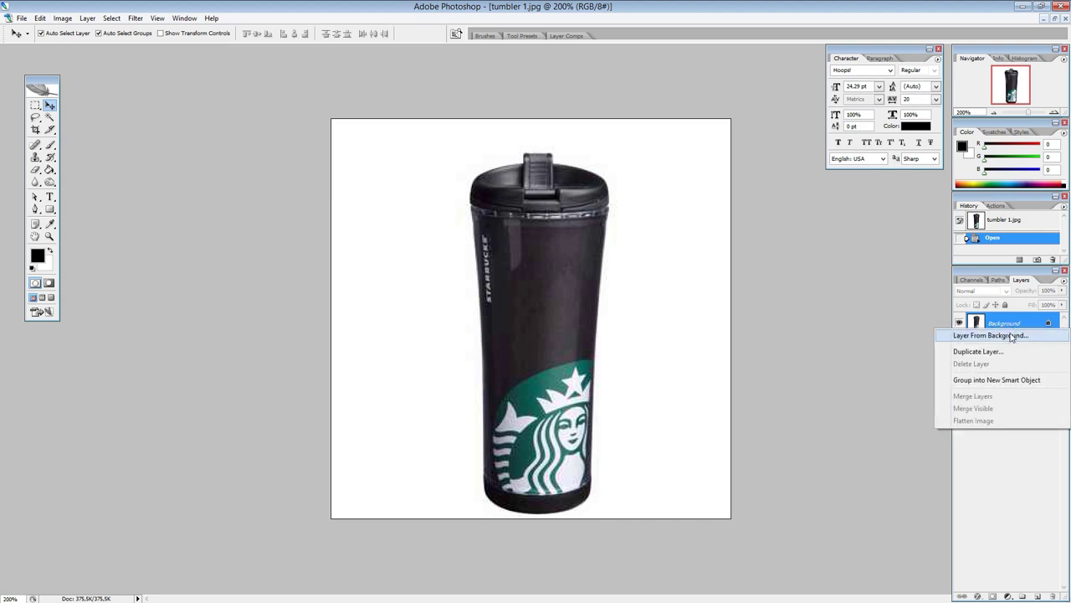
left_click(996, 352)
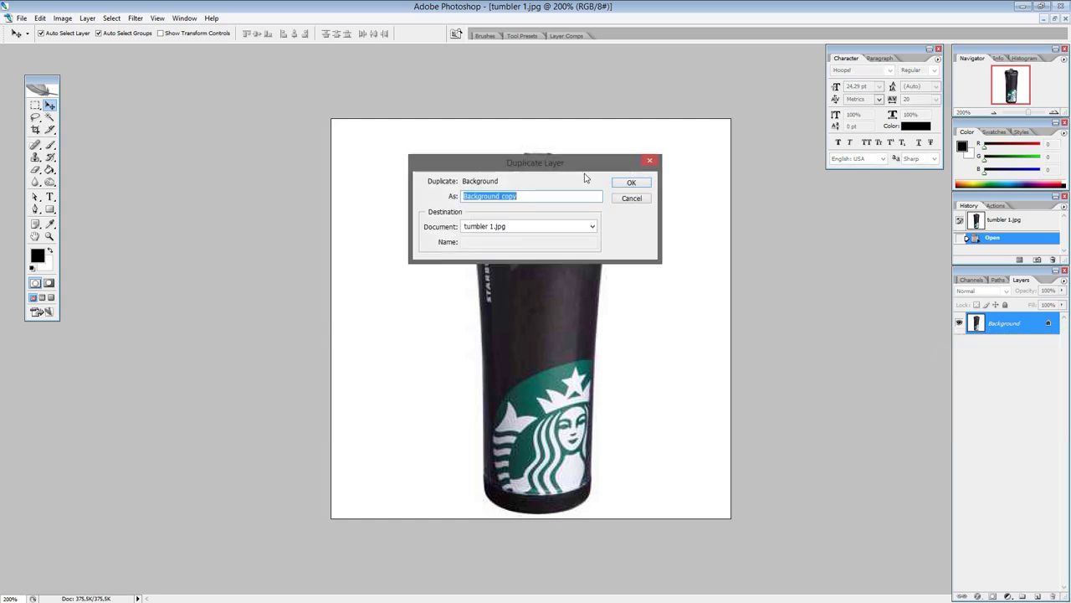
type("tu")
type(" 1")
key("Return")
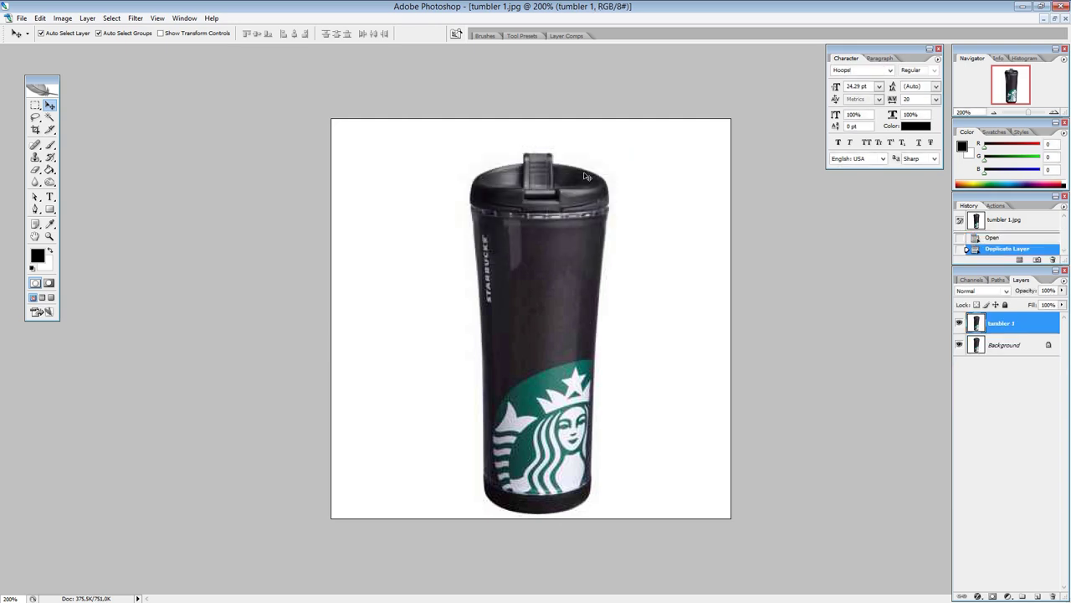
- Hide the tumbler 1 layer and make the visible Background layer active
left_click(959, 323)
left_click(959, 344)
left_click(959, 344)
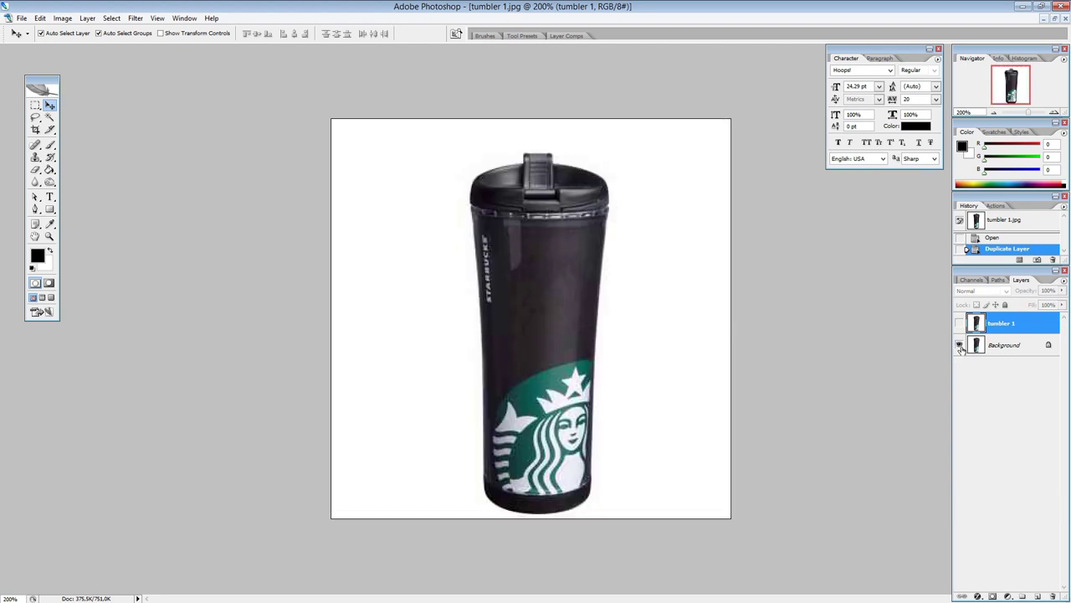
left_click(960, 323)
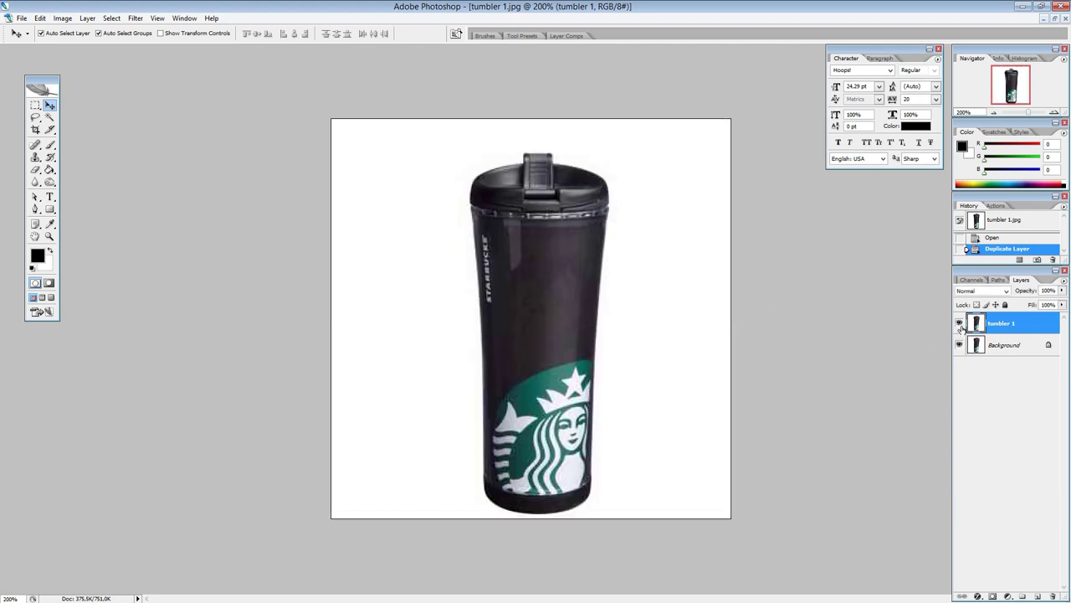
left_click(960, 324)
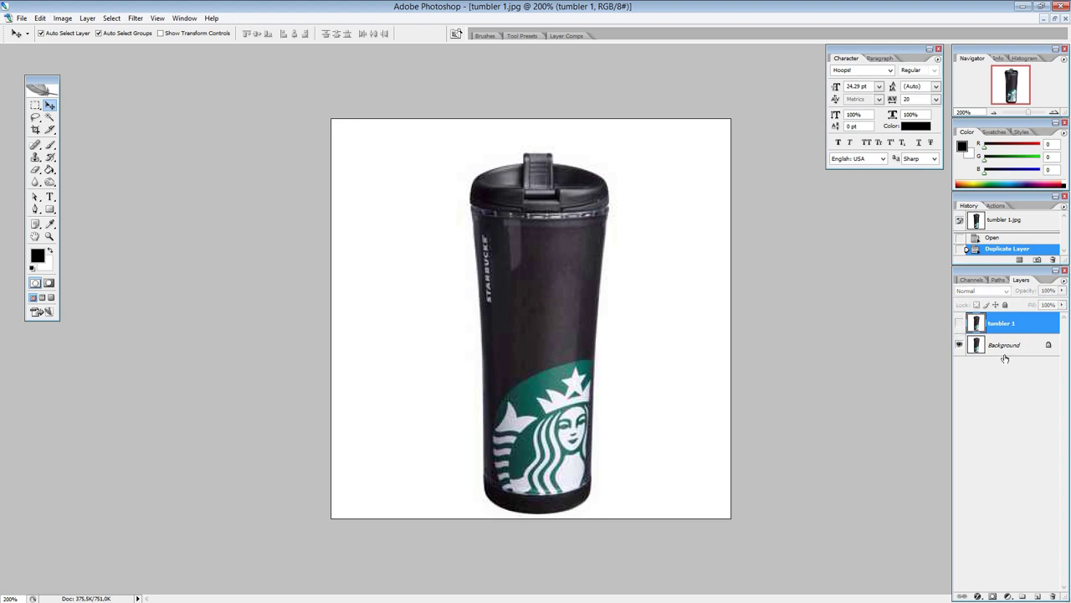
left_click(1002, 350)
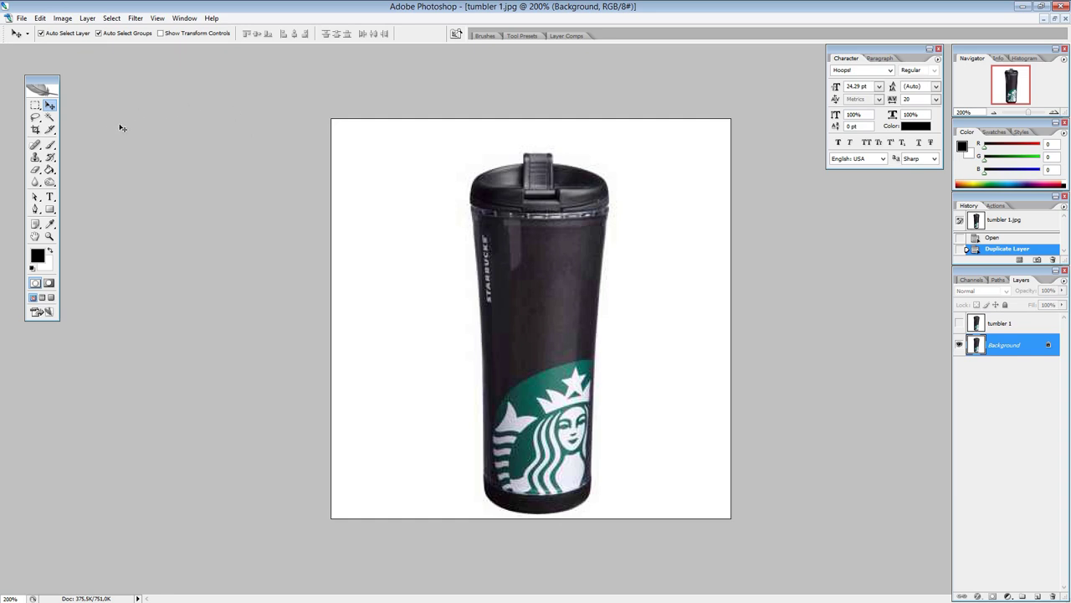
- Pick green (R61 G180 B55) and make it the foreground colour
left_click(46, 263)
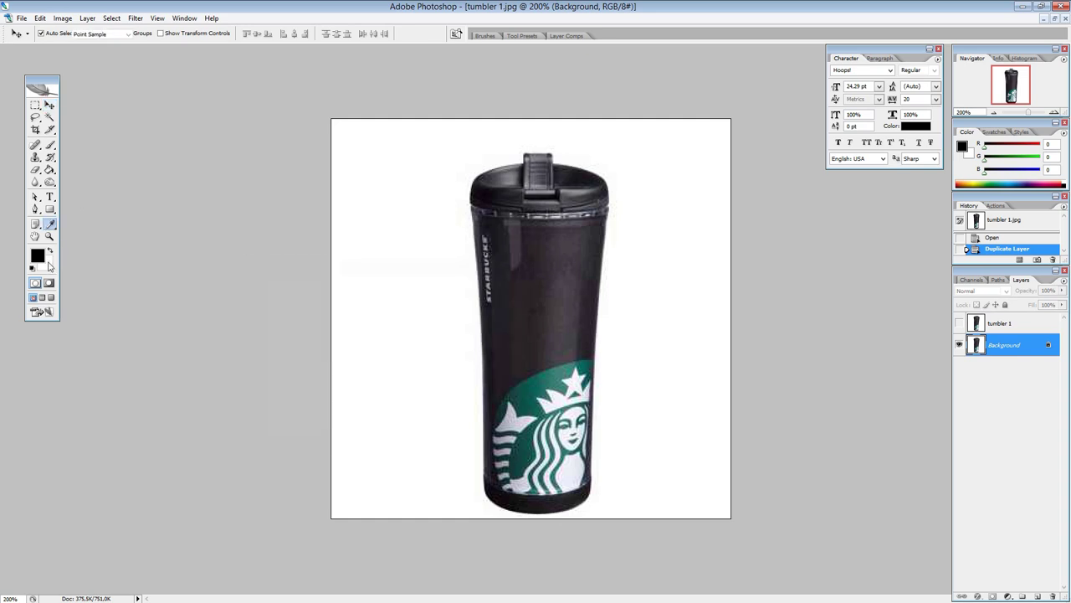
mouse_move(409, 406)
left_mouse_down()
mouse_move(408, 387)
mouse_move(355, 357)
left_mouse_up()
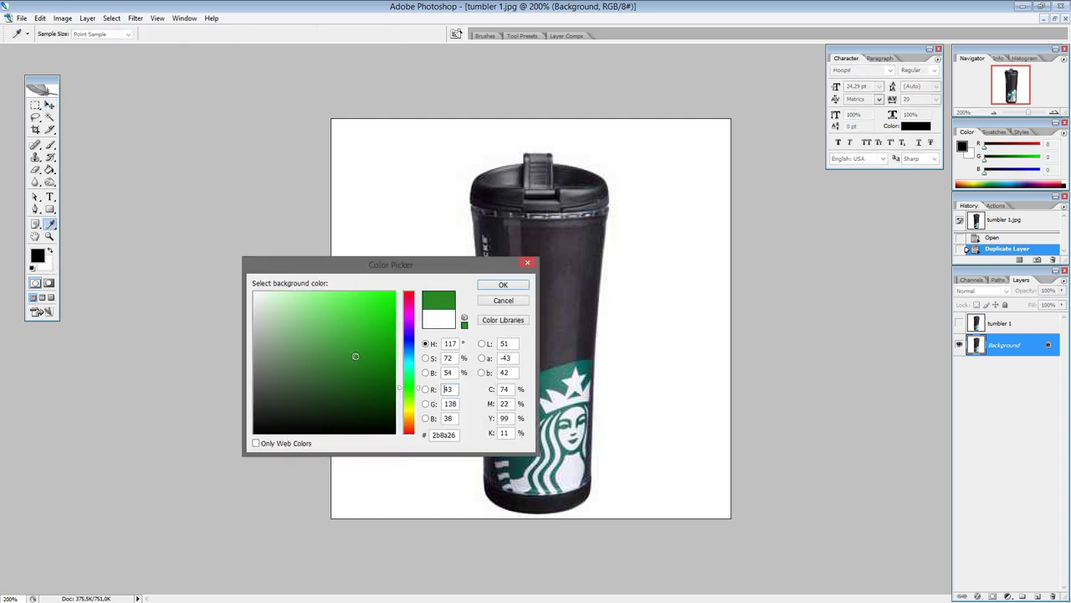
left_click(503, 284)
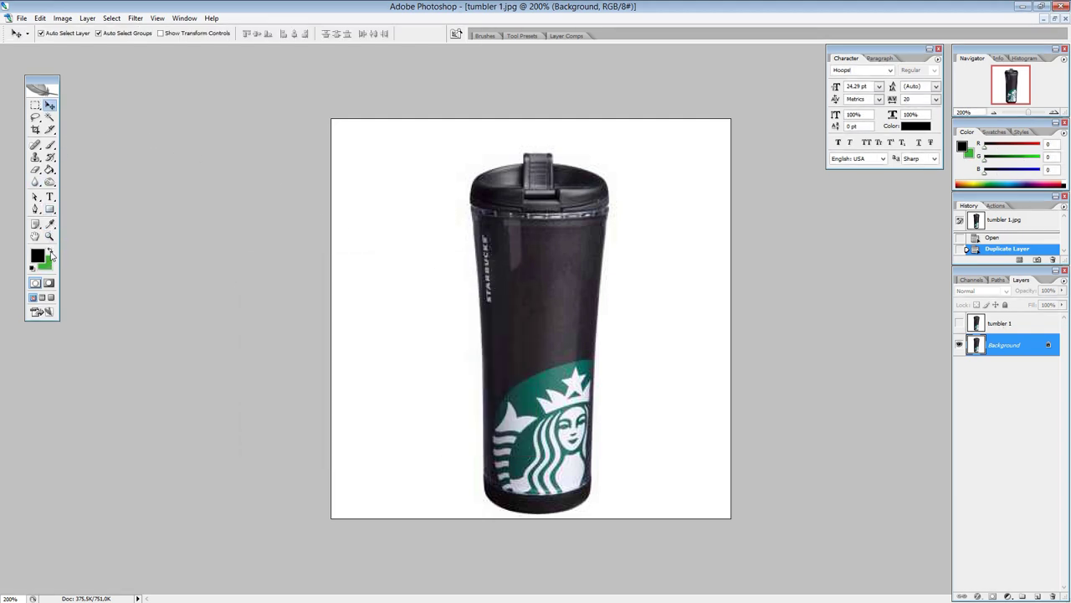
left_click(50, 254)
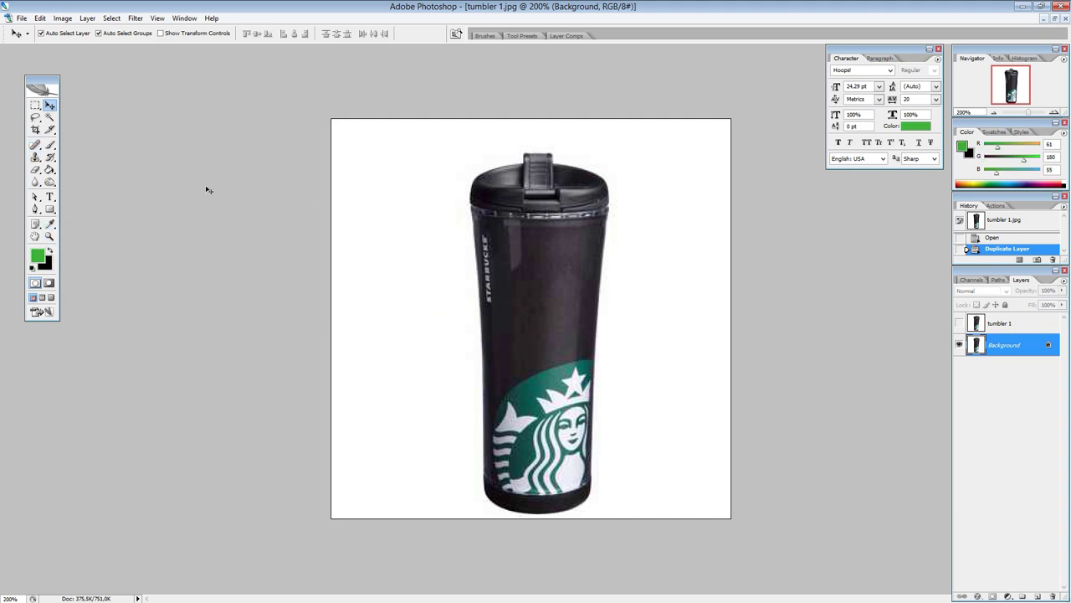
- Fill the entire Background layer canvas with the green colour and deselect
left_click(36, 105)
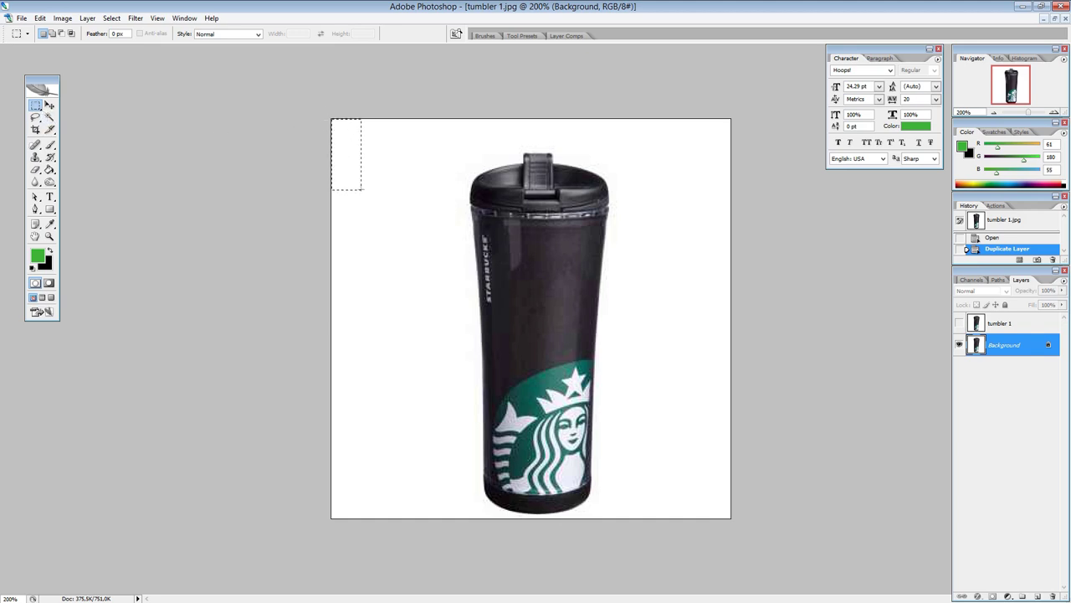
left_click_drag(362, 190, 710, 494)
left_click_drag(739, 534, 740, 532)
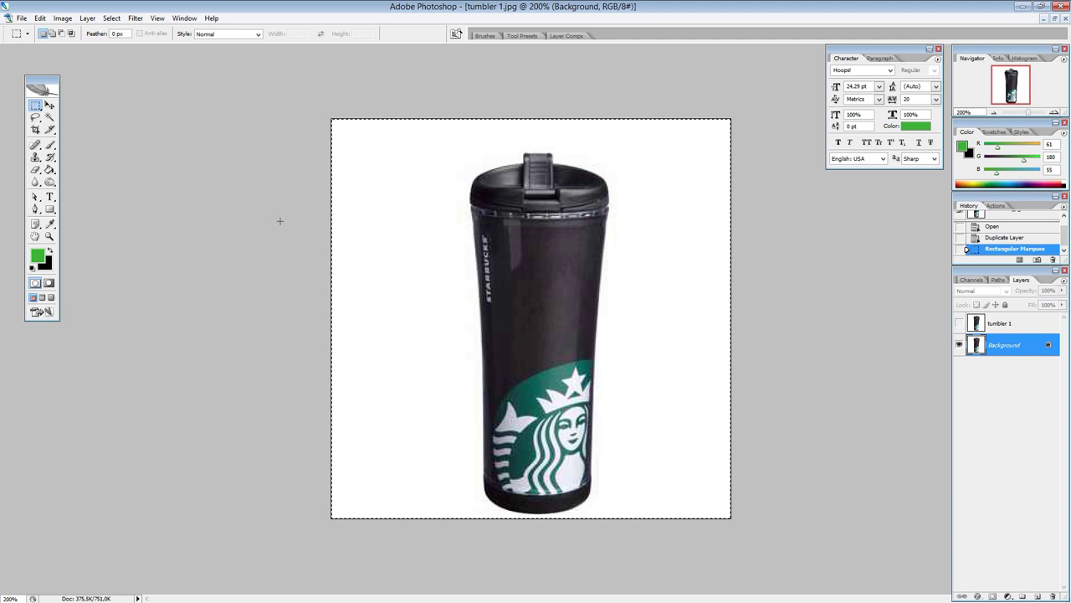
key("alt+BackSpace")
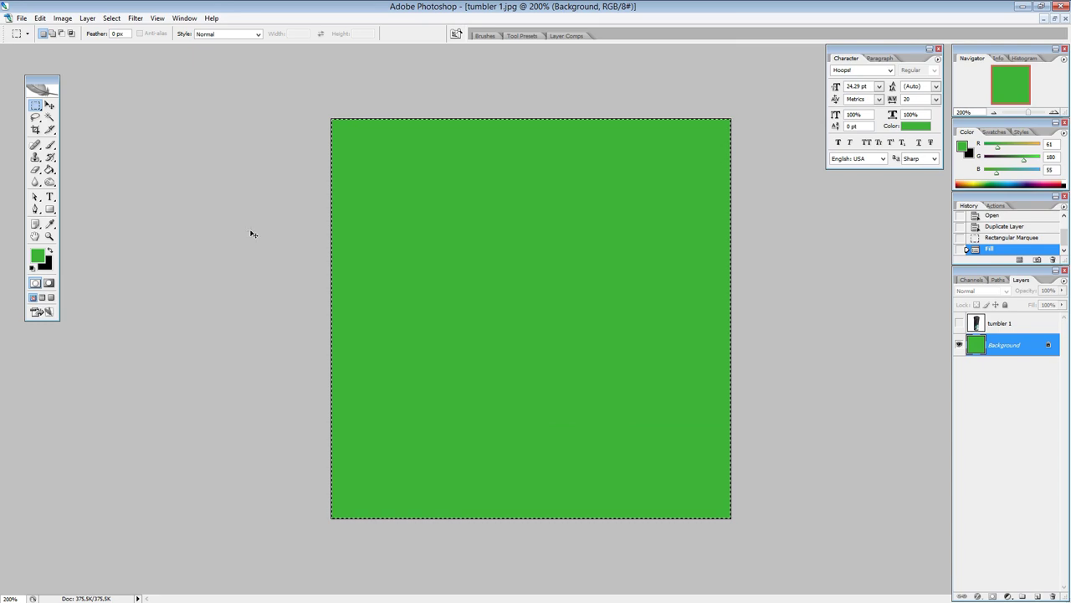
key("ctrl+BackSpace")
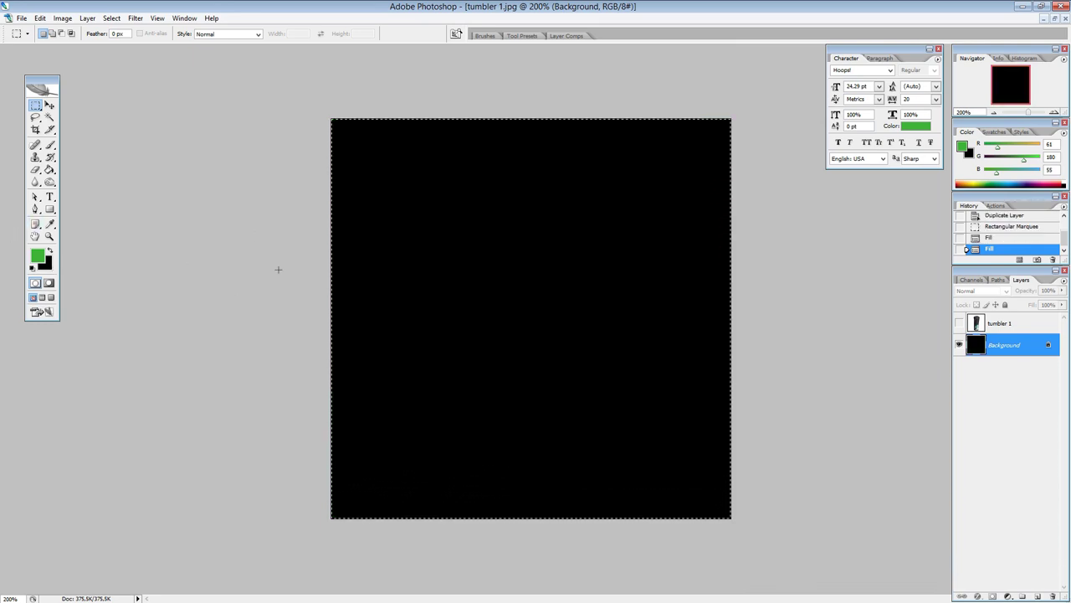
key("alt+BackSpace")
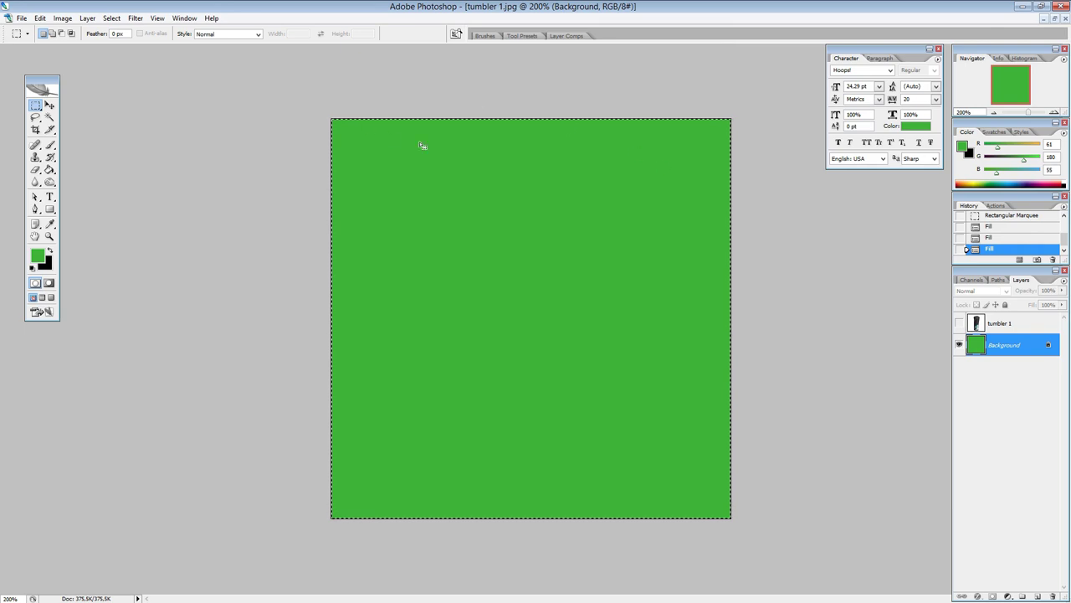
key("ctrl+d")
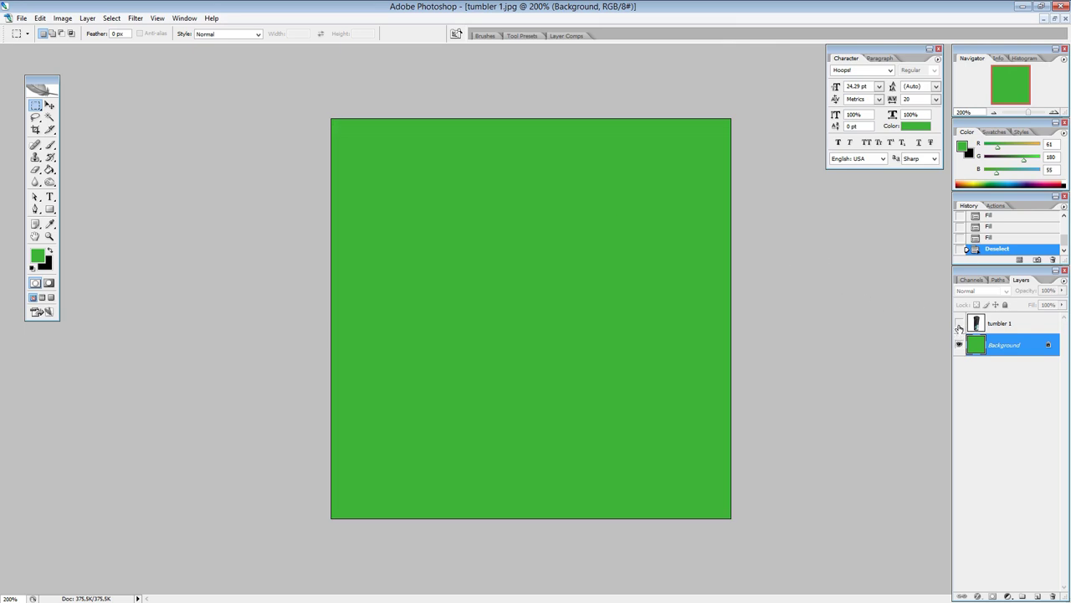
- Delete the tumbler 1 layer's white surroundings with Magic Wand, then hide the green layer
left_click(959, 323)
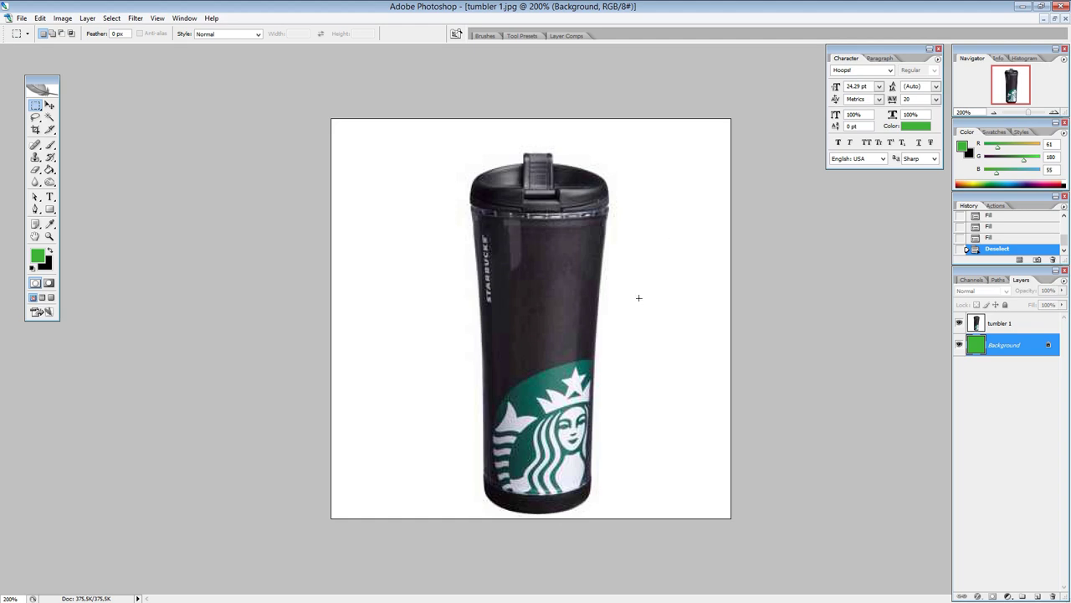
left_click(1017, 325)
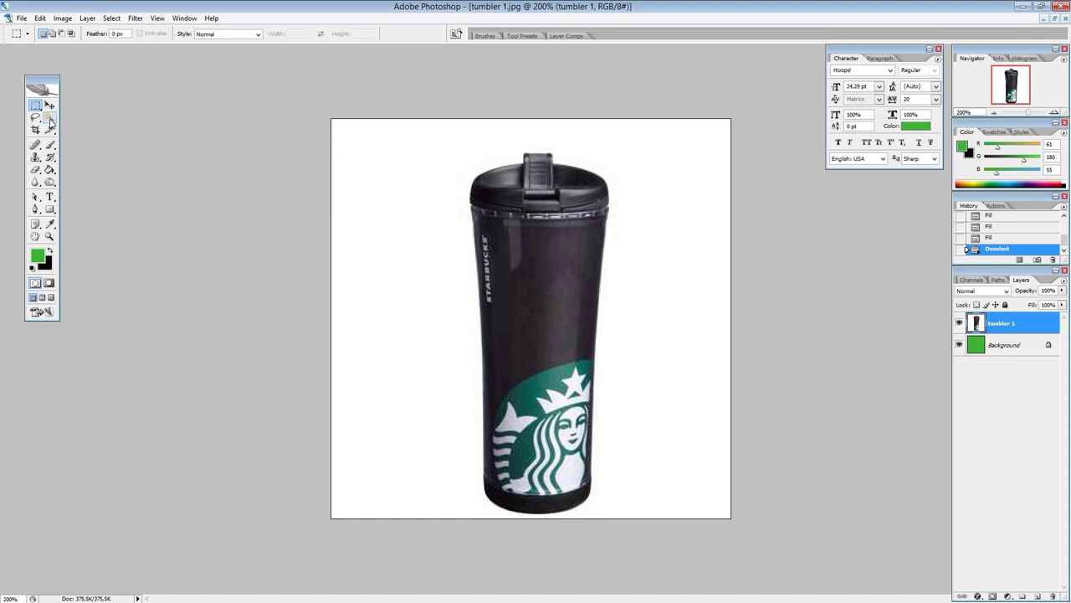
left_click(49, 120)
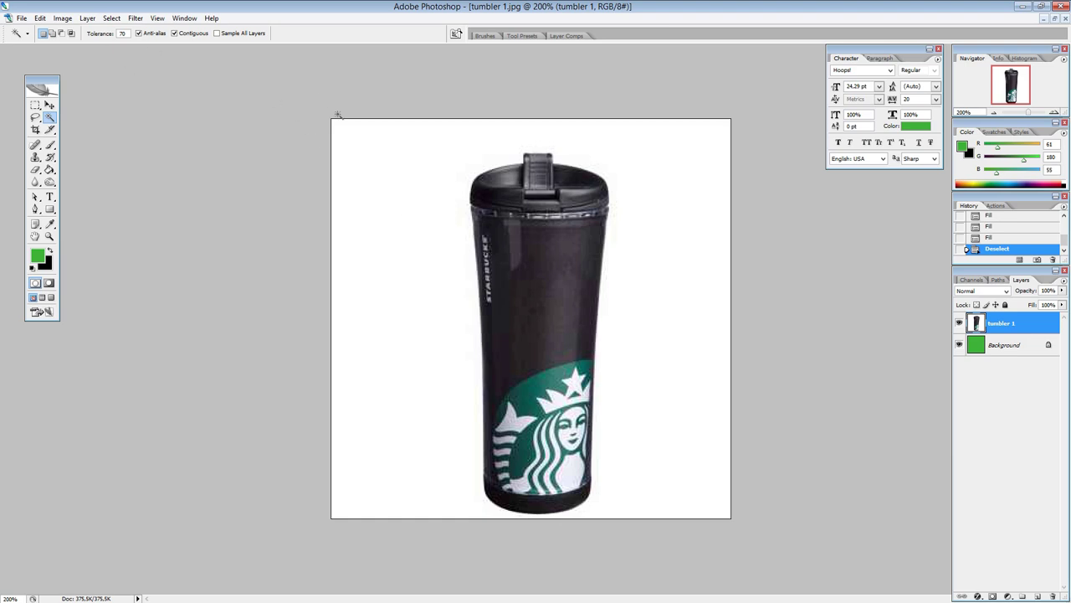
left_click(418, 209)
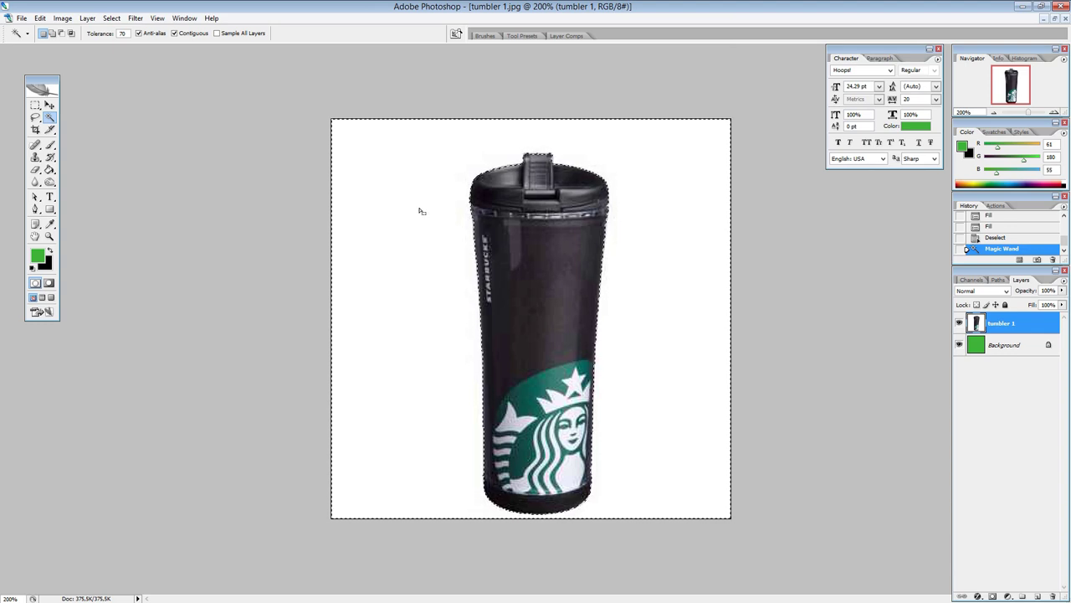
key("Delete")
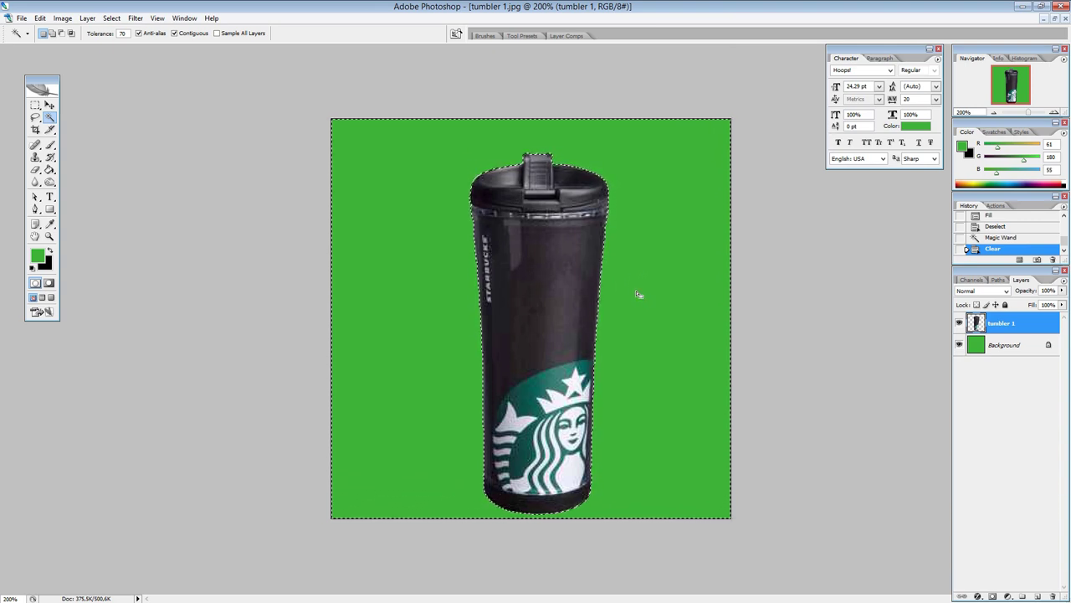
key("ctrl+d")
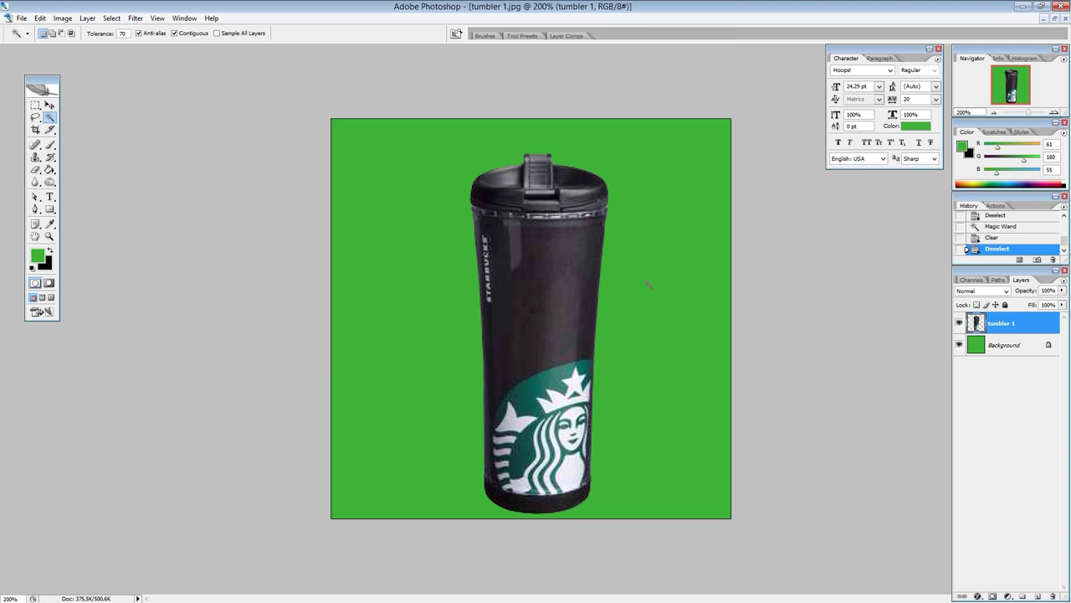
left_click(959, 346)
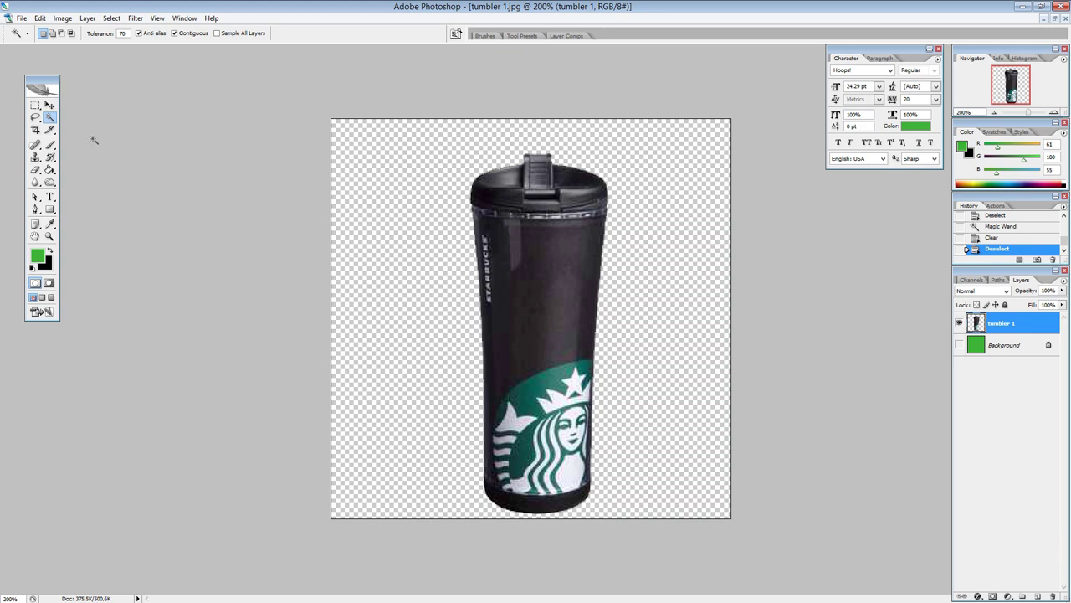
- Crop the canvas to a narrow portrait frame hugging the tumbler's sides
left_click(36, 131)
left_click_drag(321, 131, 740, 535)
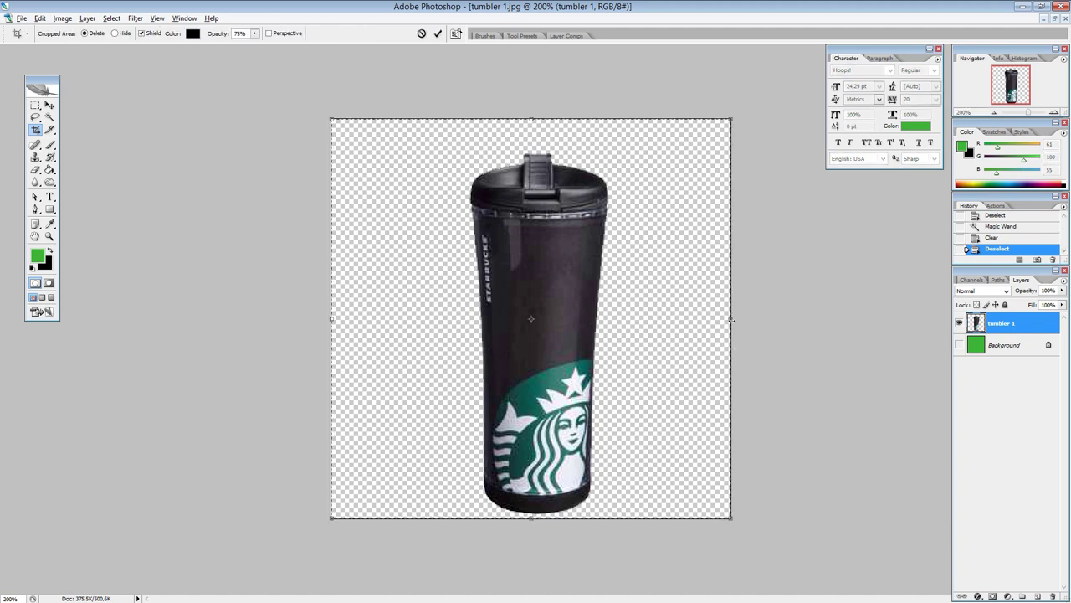
left_click_drag(732, 320, 633, 321)
left_click_drag(634, 320, 629, 319)
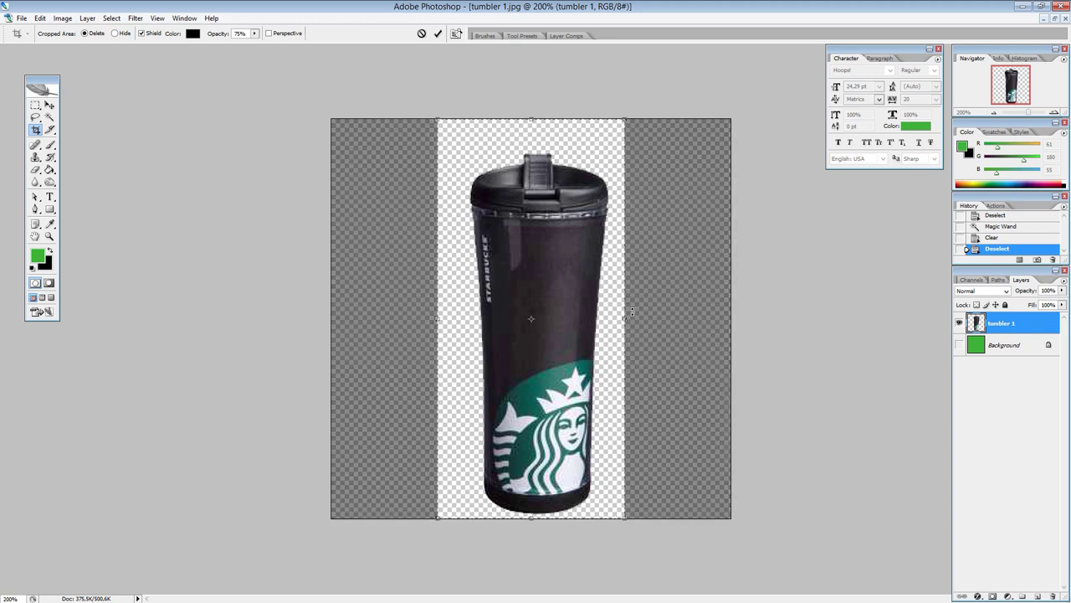
key("Return")
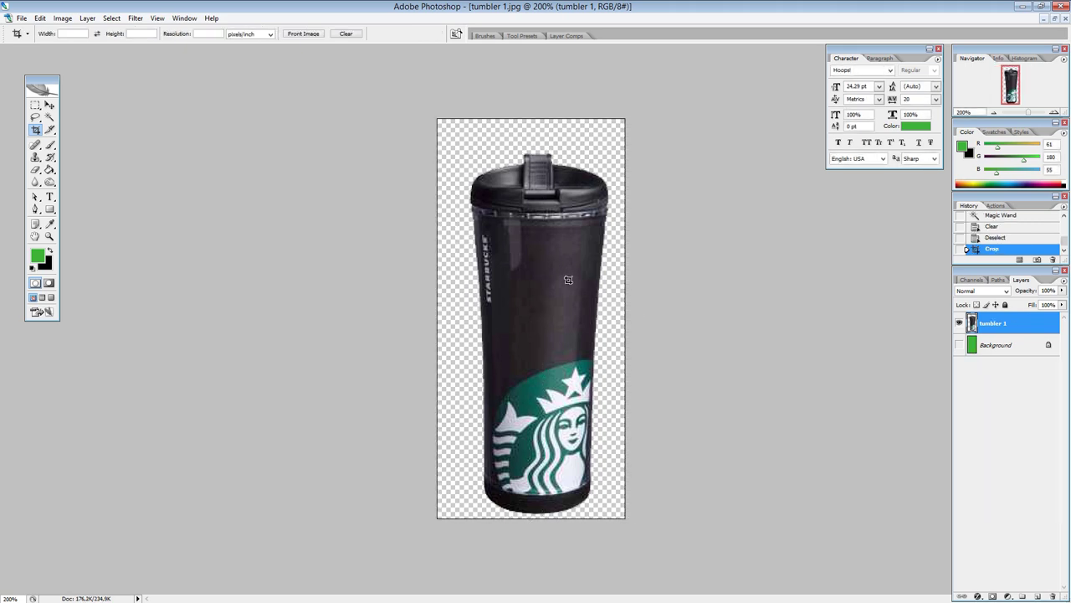
key("v")
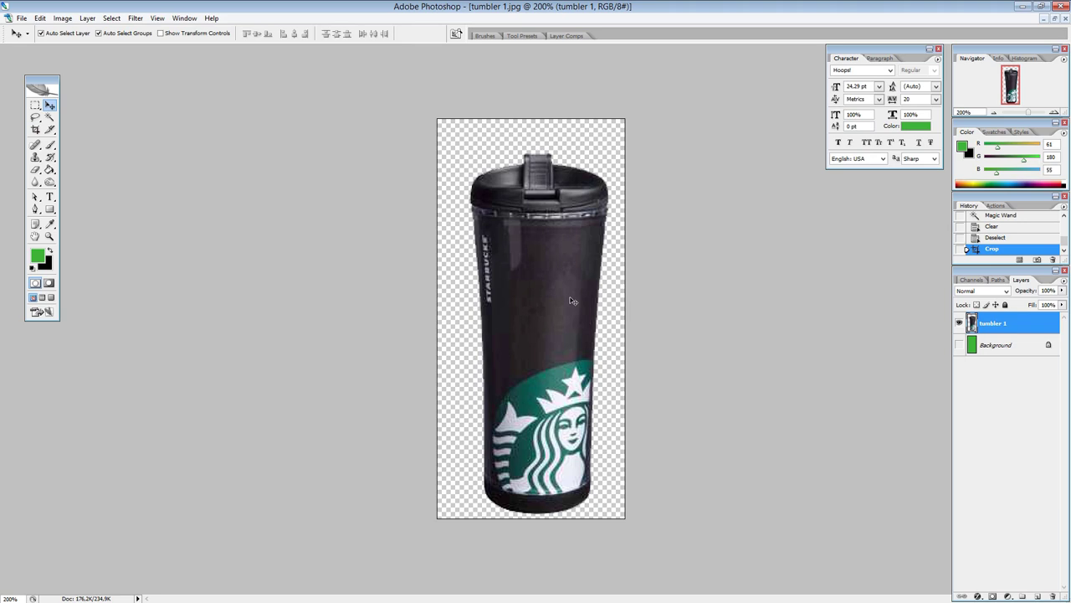
- Save the cropped cutout as a PNG copy with default PNG options
key("ctrl+shift+s")
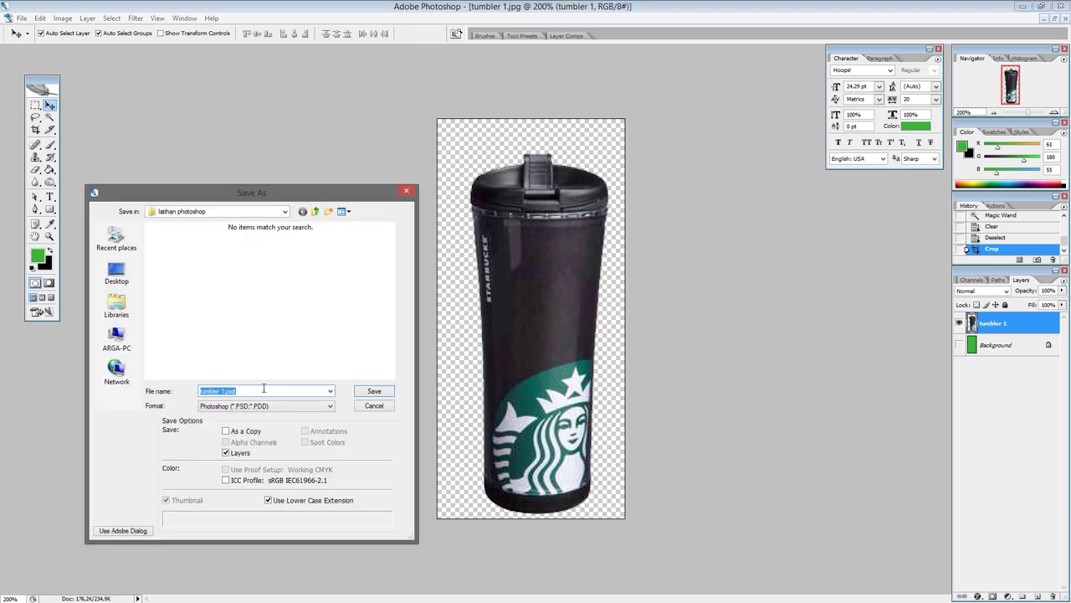
left_click(294, 409)
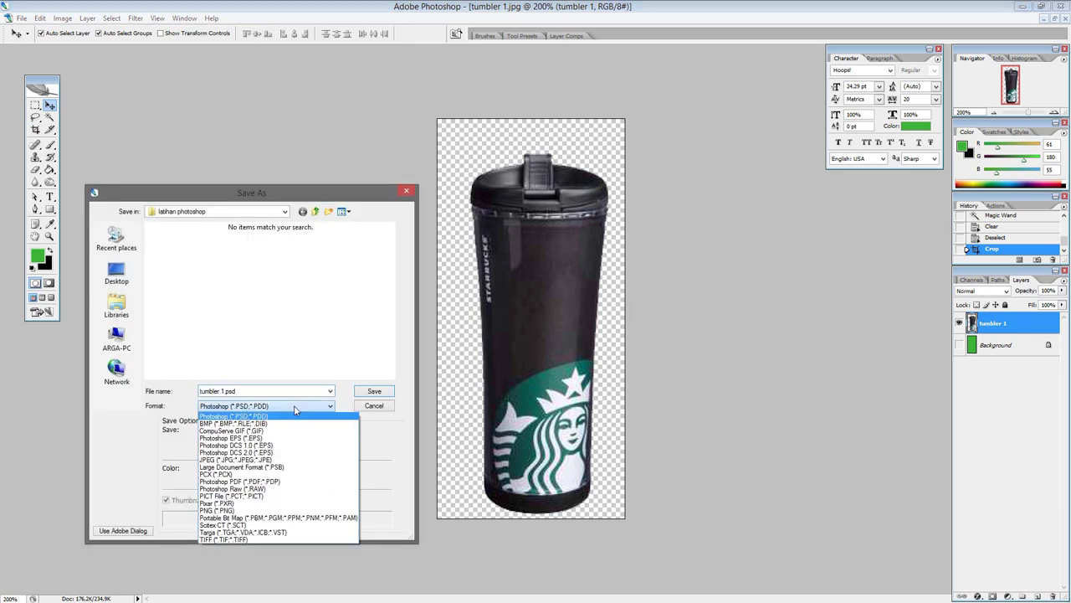
left_click(239, 511)
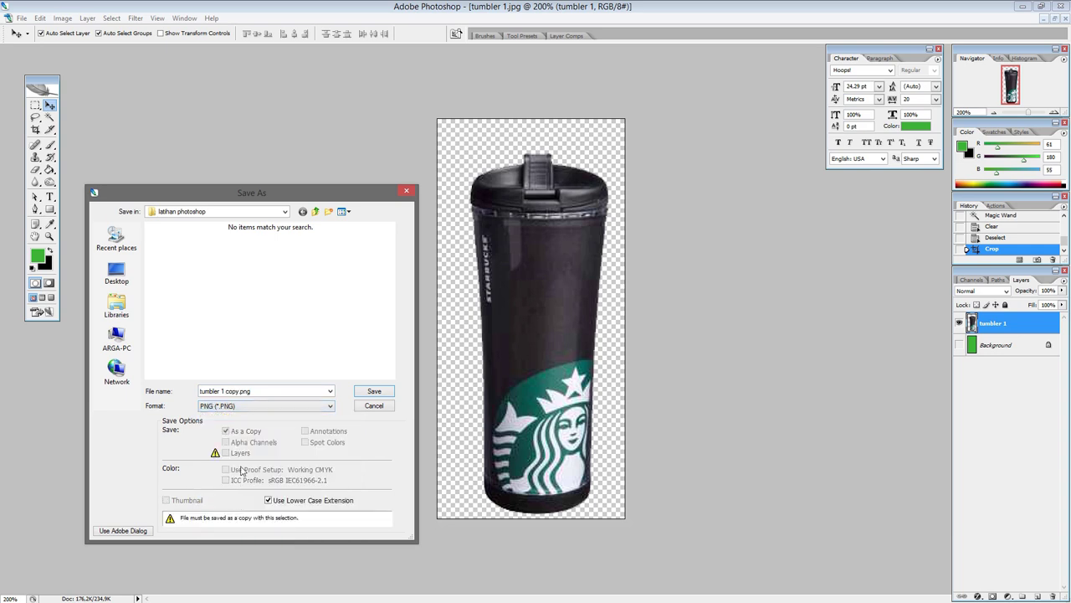
left_click(362, 397)
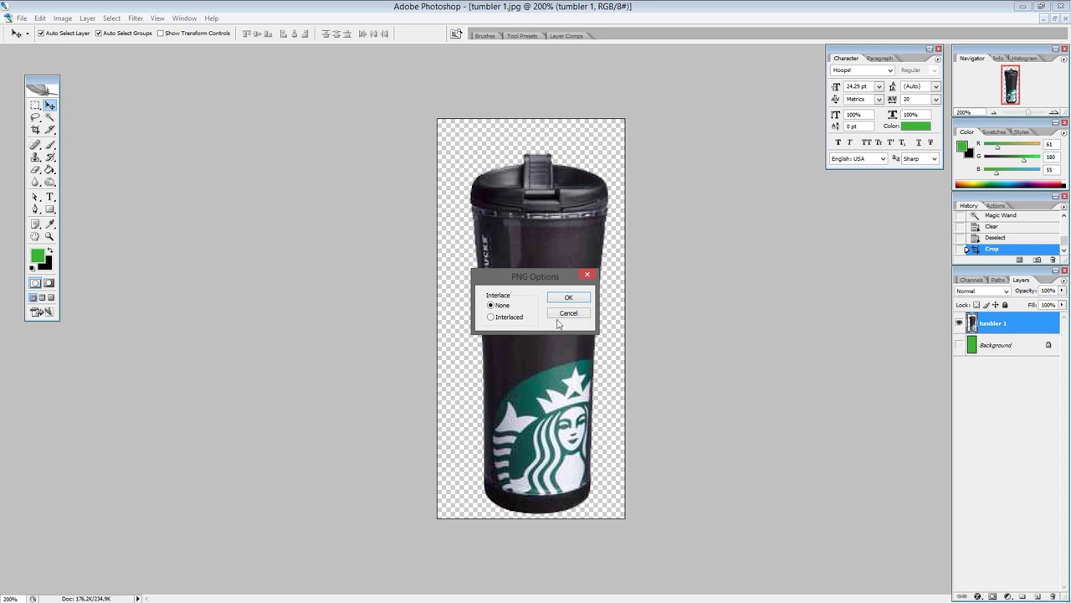
left_click(569, 299)
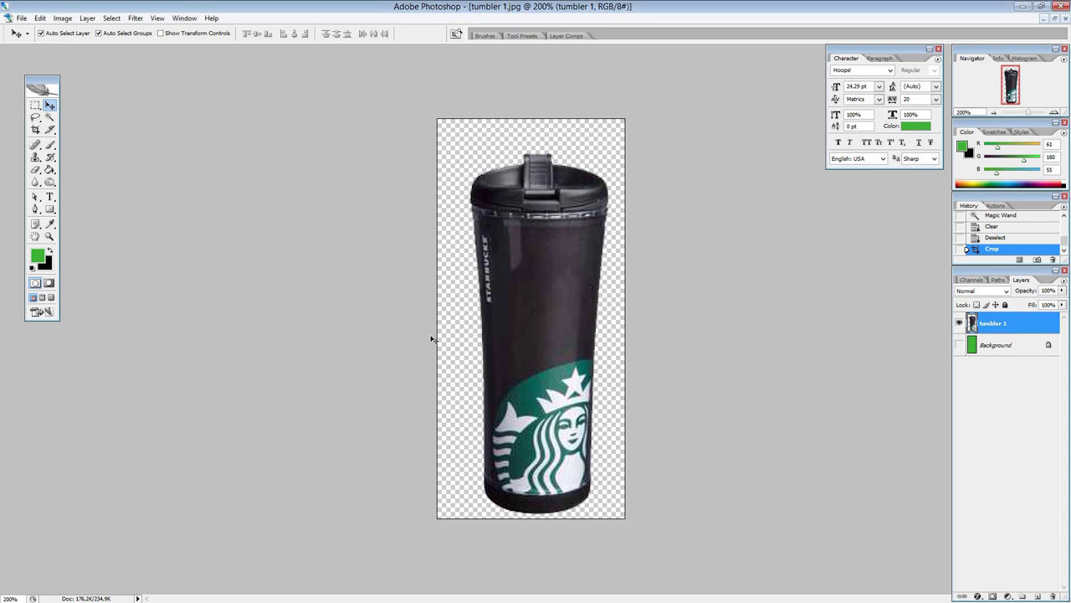
- Minimise Photoshop and switch to the latihan photoshop folder window
left_click(1024, 9)
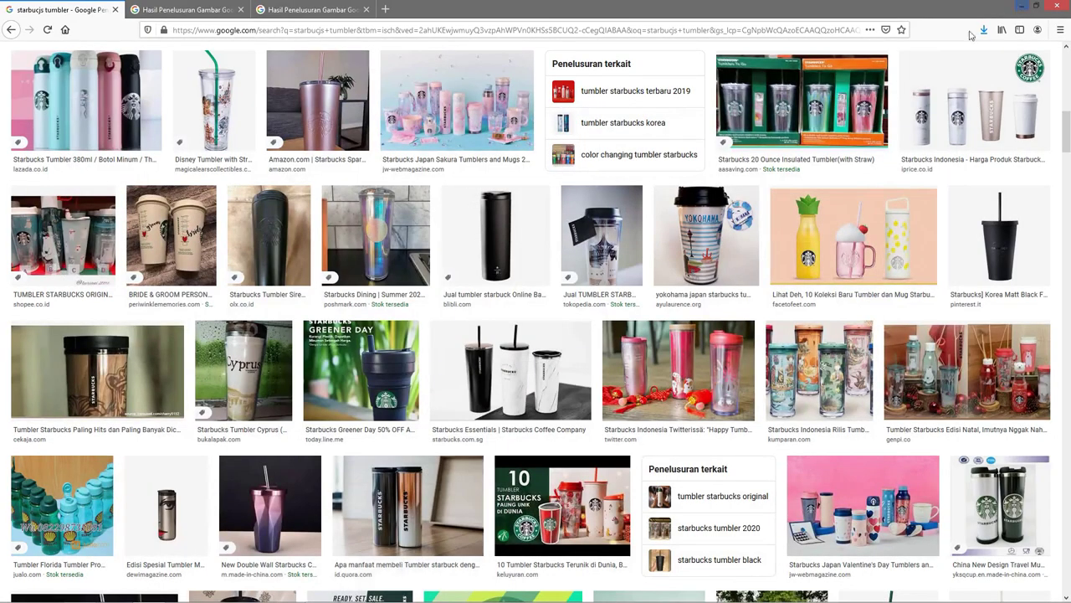
key("alt+Tab")
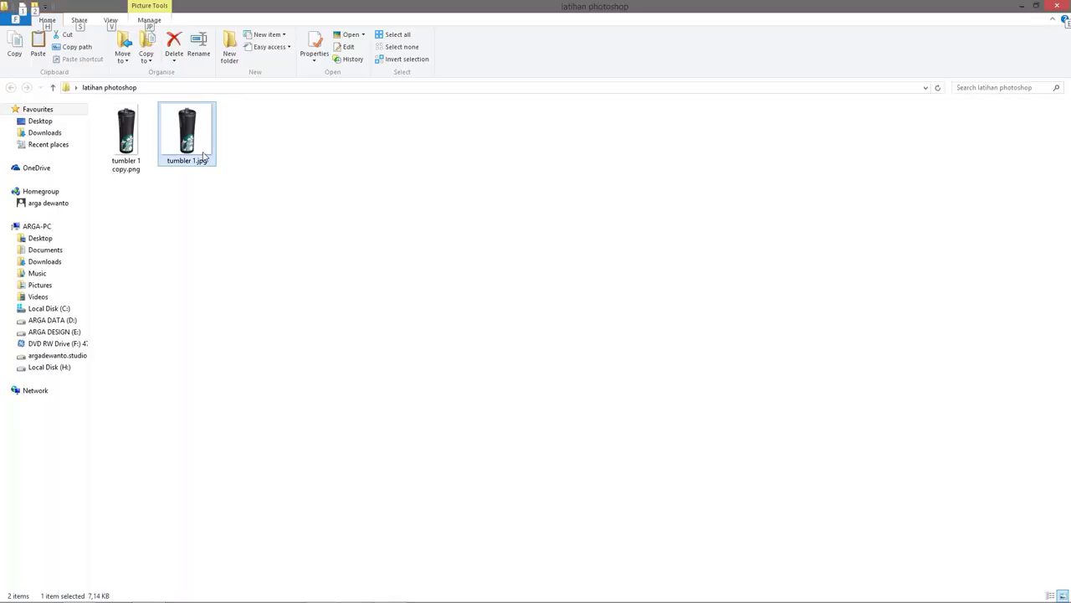
key("alt")
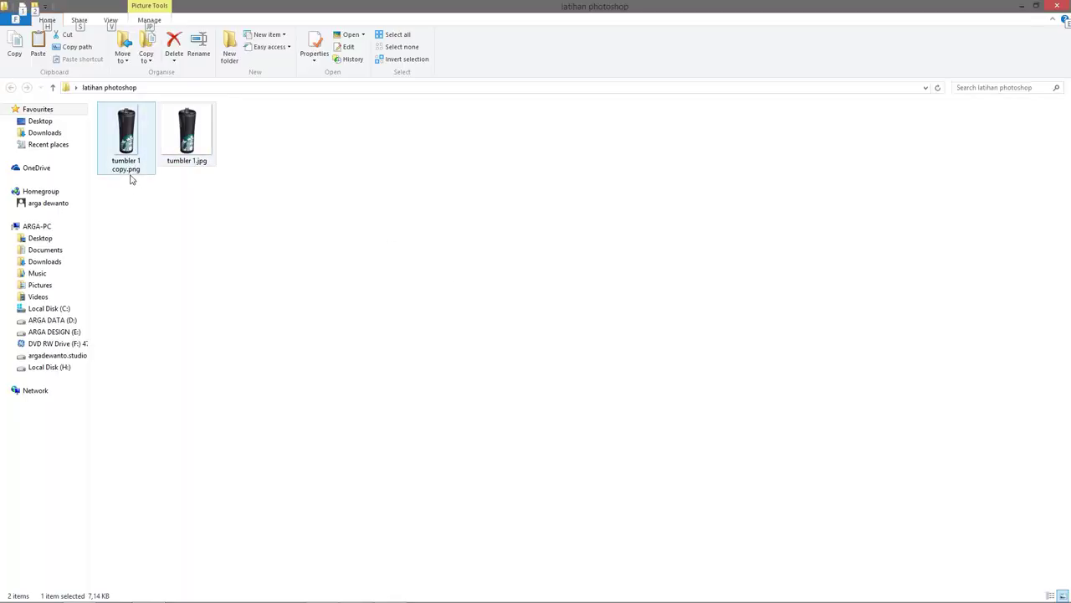
- Preview tumbler 1.jpg and the transparent tumbler 1 copy.png, then drag the PNG toward the slide
double_click(191, 167)
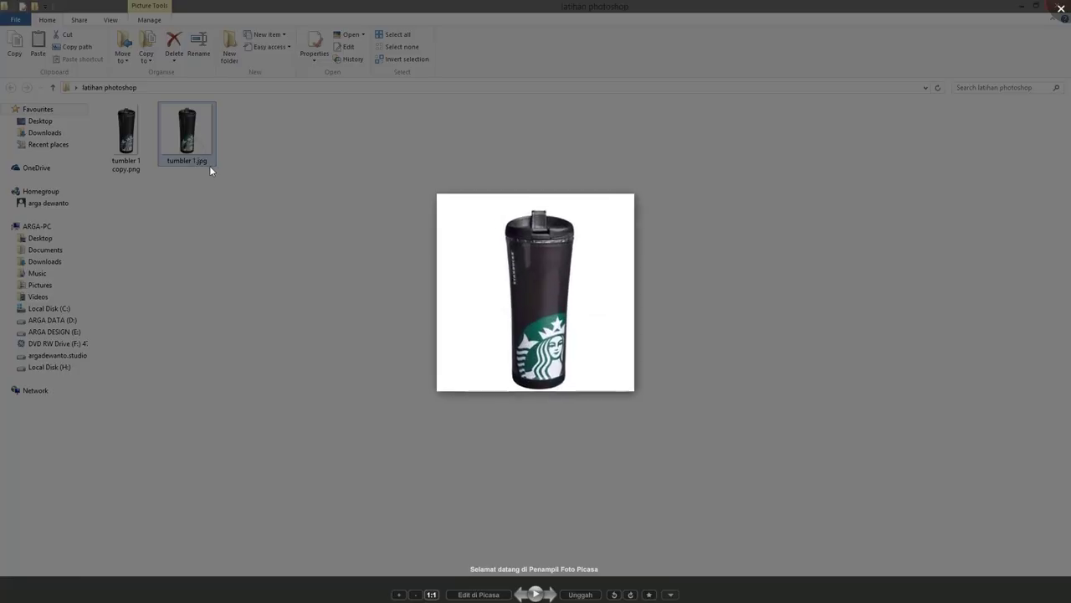
left_click(209, 166)
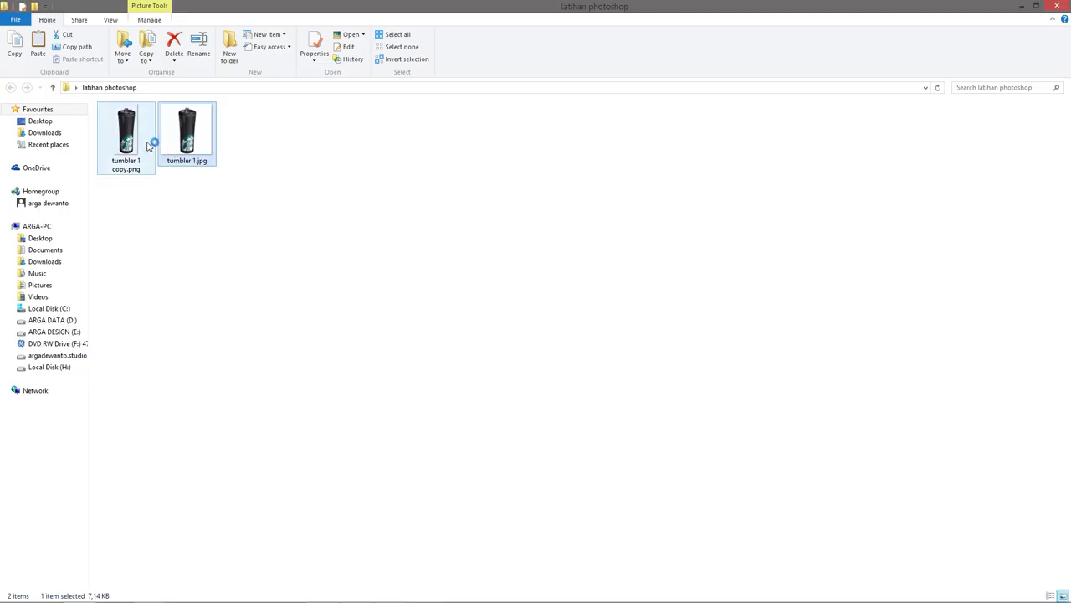
double_click(130, 144)
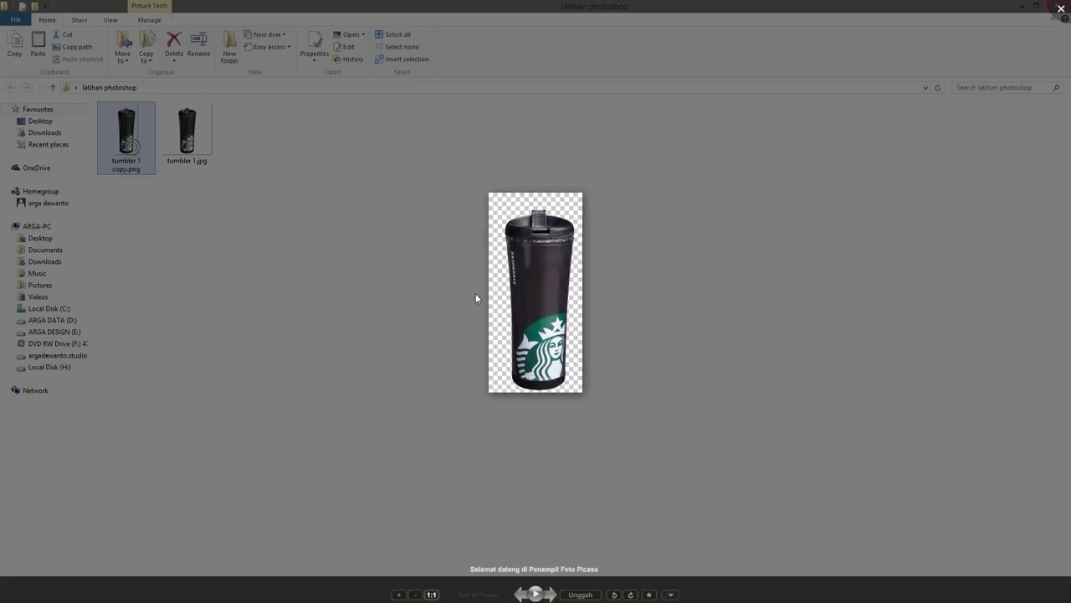
scroll(569, 279, "up", 1)
scroll(569, 279, "up", 1)
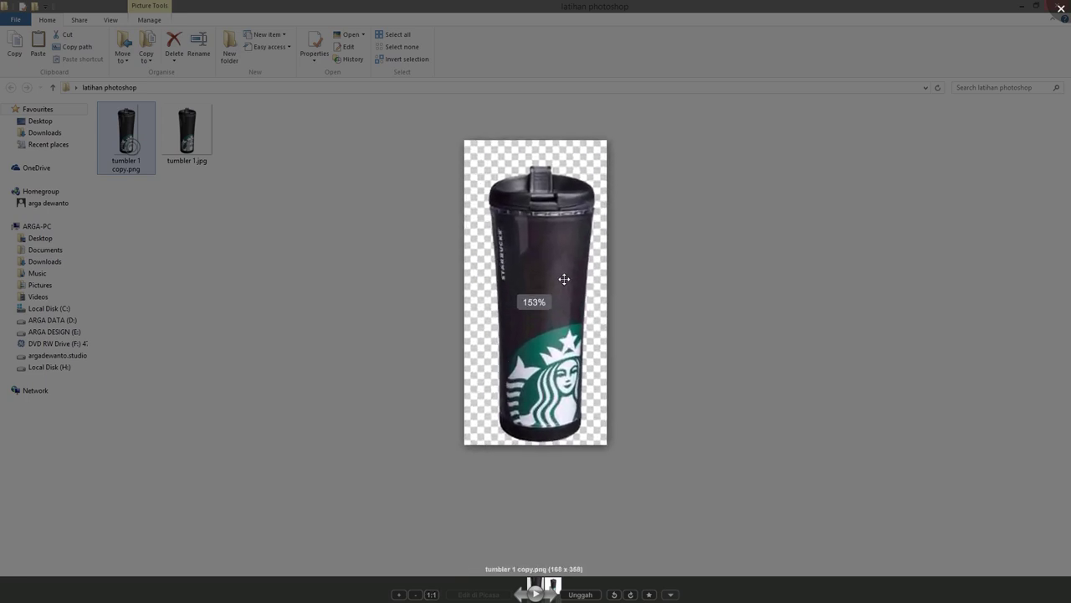
scroll(549, 191, "up", 1)
left_click(383, 261)
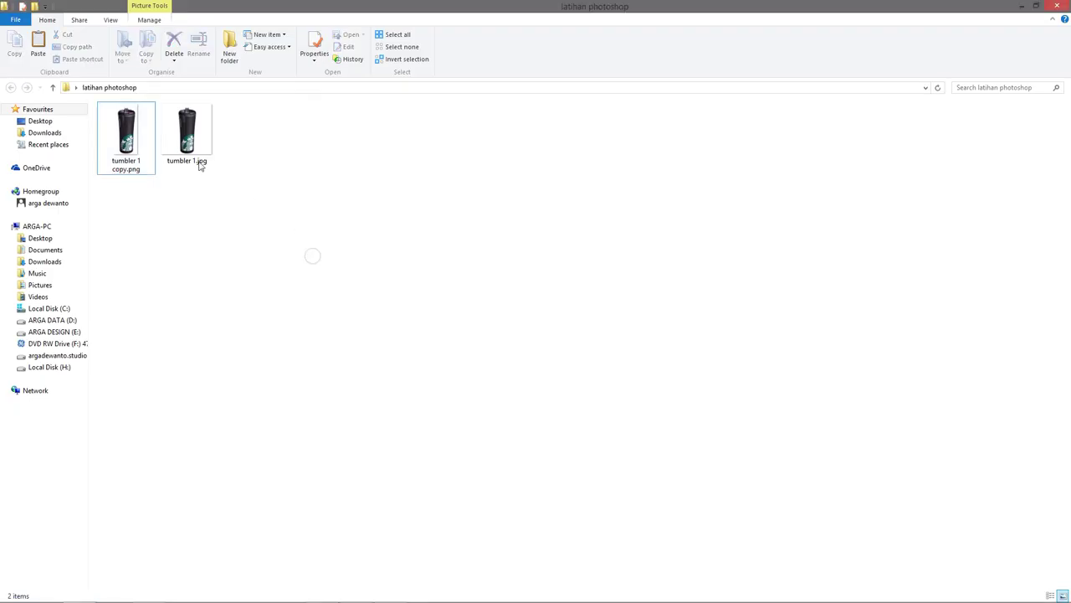
left_click_drag(125, 134, 351, 347)
key("alt+Tab")
- Drop tumbler 1 copy.png onto the WPS slide and centre it over the leafy background
key("alt+Tab")
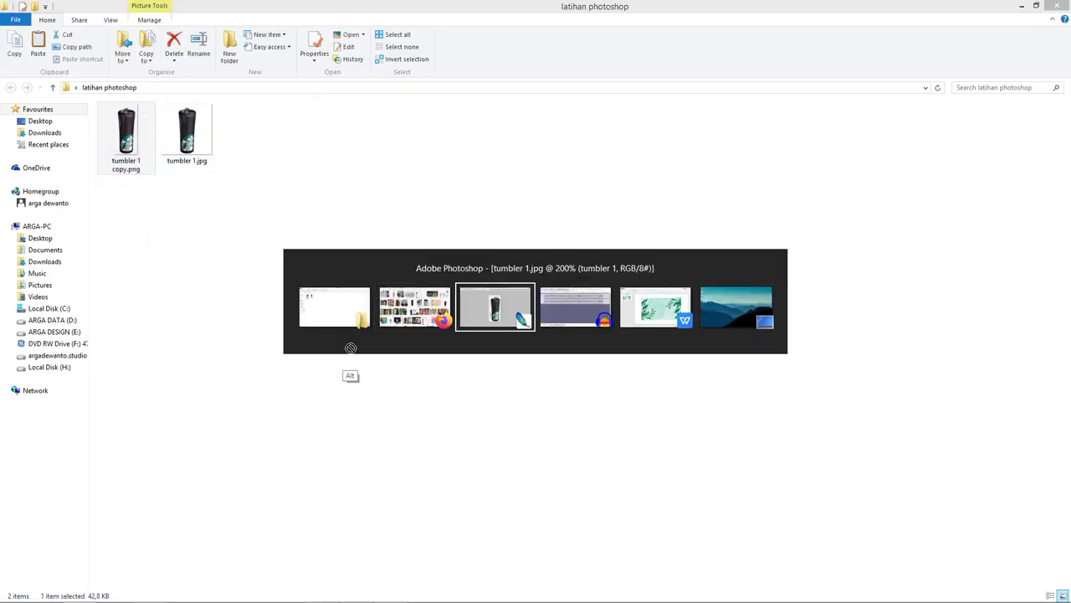
key("alt+Tab")
key("alt+Tab")
left_click_drag(351, 348, 590, 308)
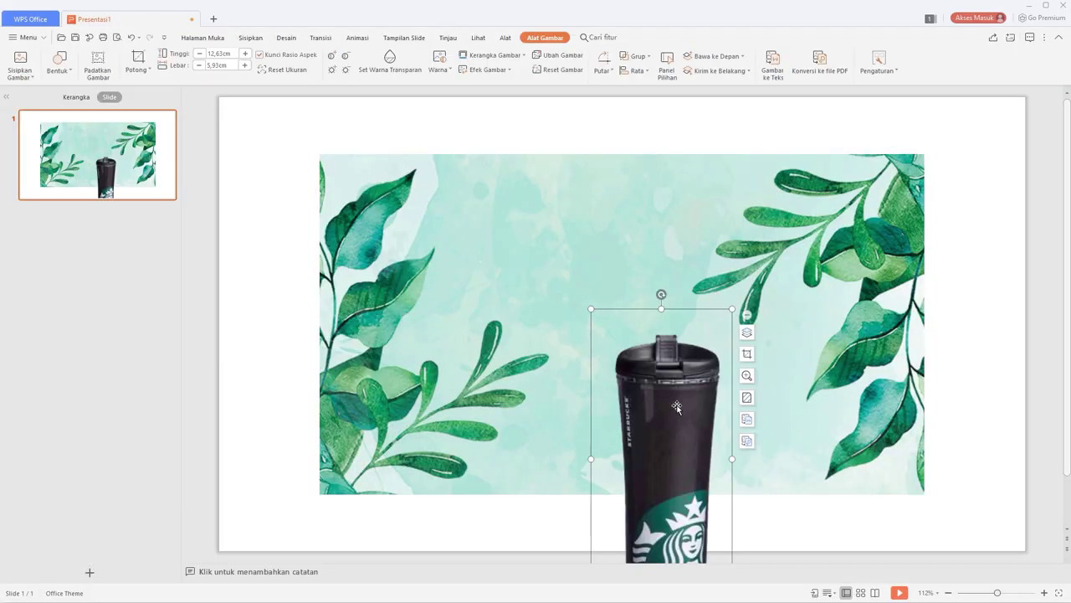
mouse_move(660, 448)
left_mouse_down()
mouse_move(615, 302)
mouse_move(606, 307)
left_mouse_up()
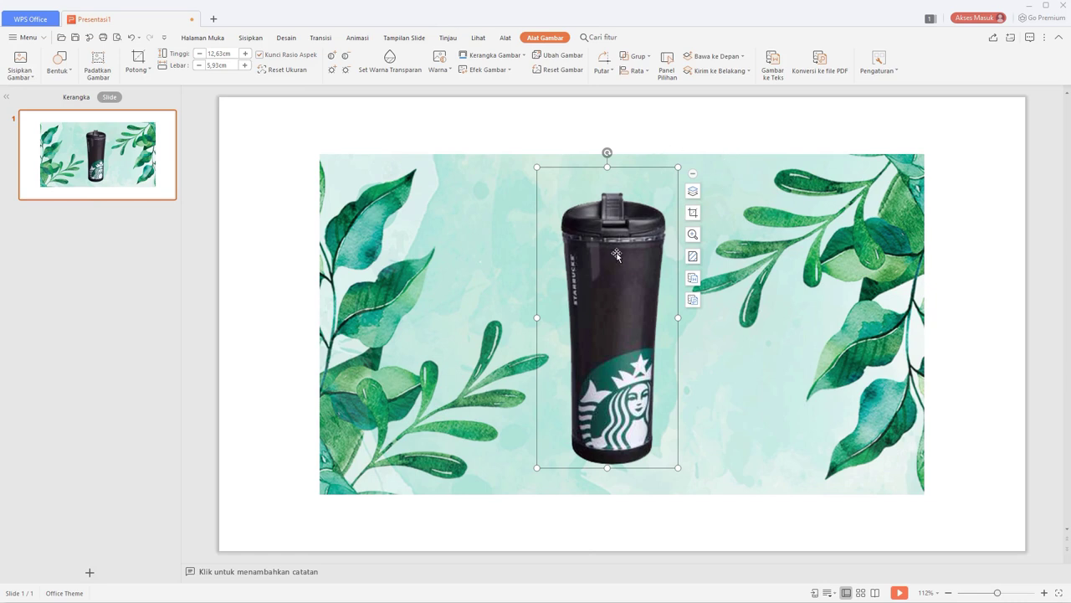
mouse_move(623, 318)
left_mouse_down()
mouse_move(435, 309)
mouse_move(304, 331)
mouse_move(627, 345)
left_mouse_up()
key("alt+Tab")
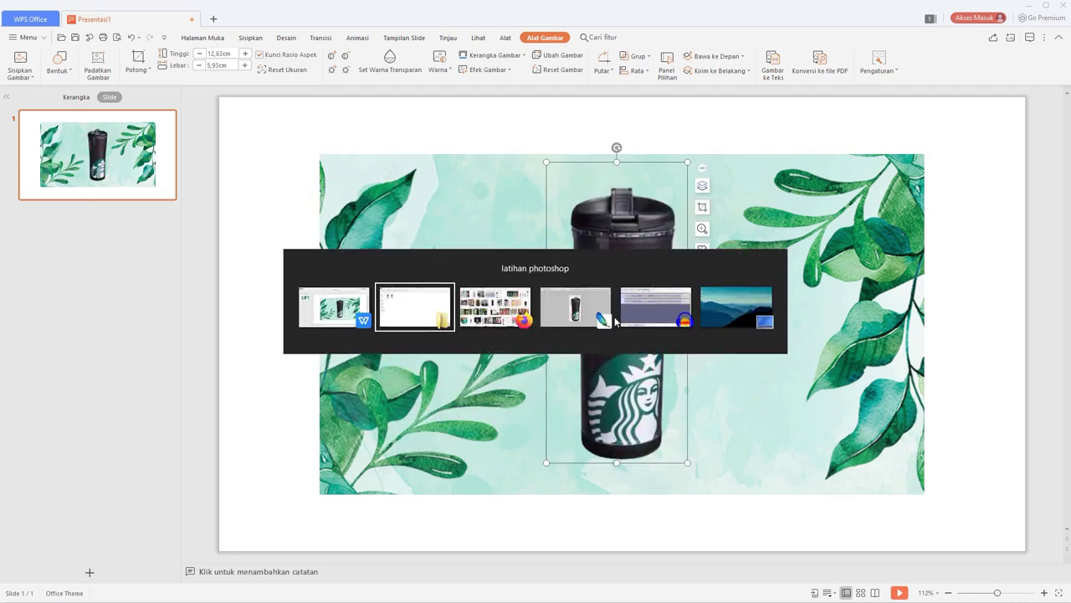
key("alt+Tab")
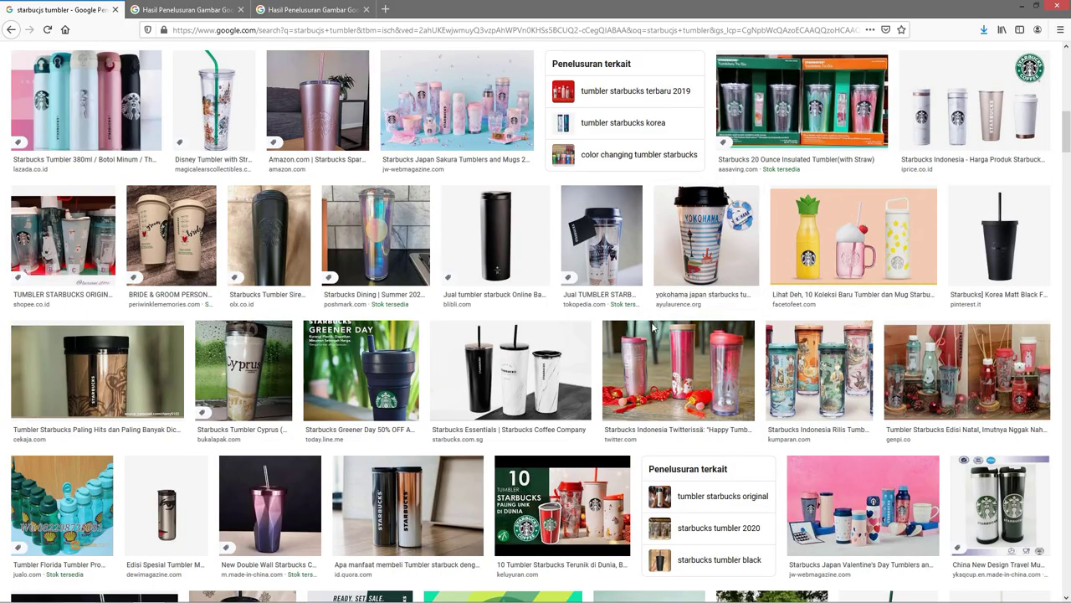
- Save the previewed rose gold sequin tumbler image from Firefox as 'tumbler 2'
mouse_move(1069, 157)
left_mouse_down()
mouse_move(1066, 345)
mouse_move(1068, 155)
left_mouse_up()
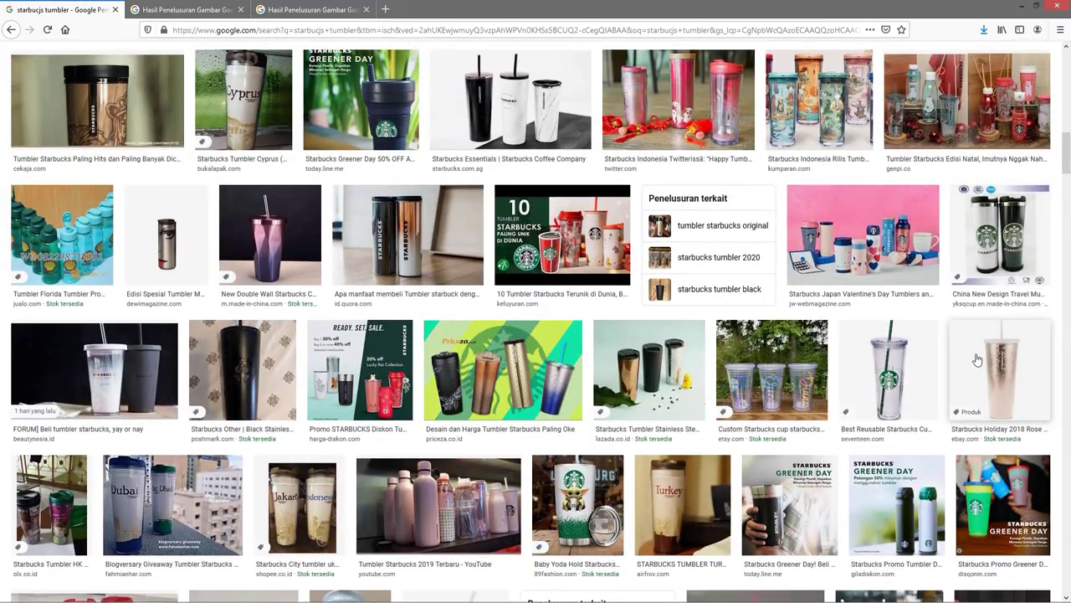
left_click(986, 365)
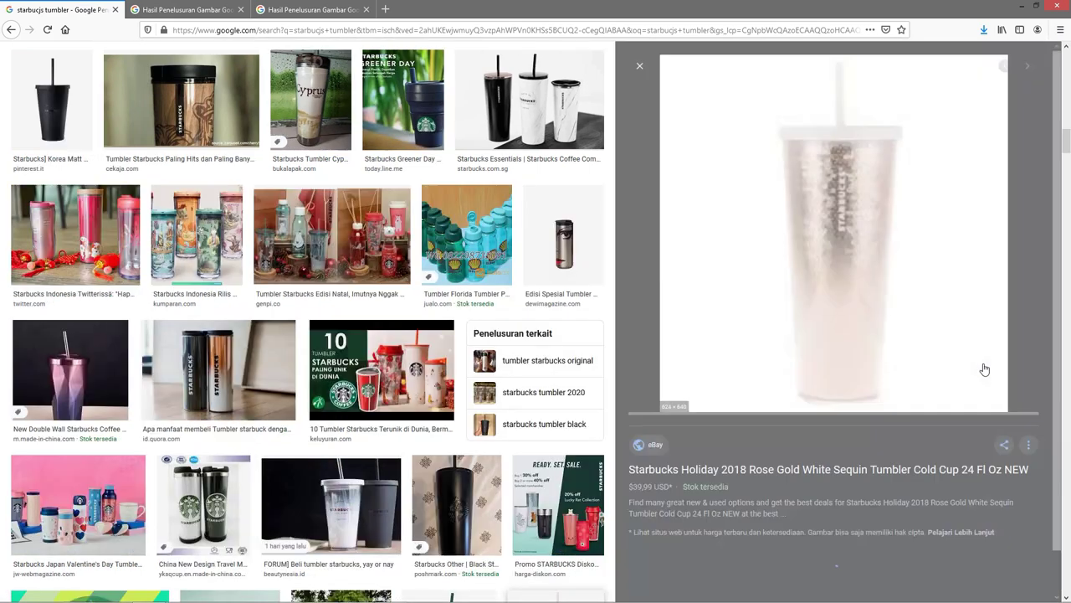
right_click(764, 272)
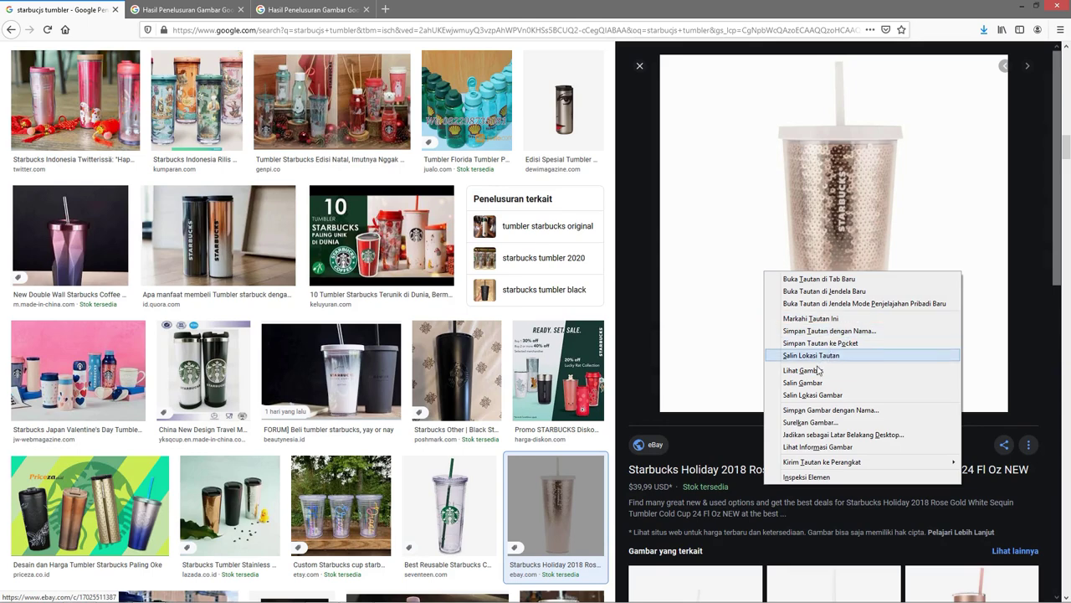
left_click(837, 410)
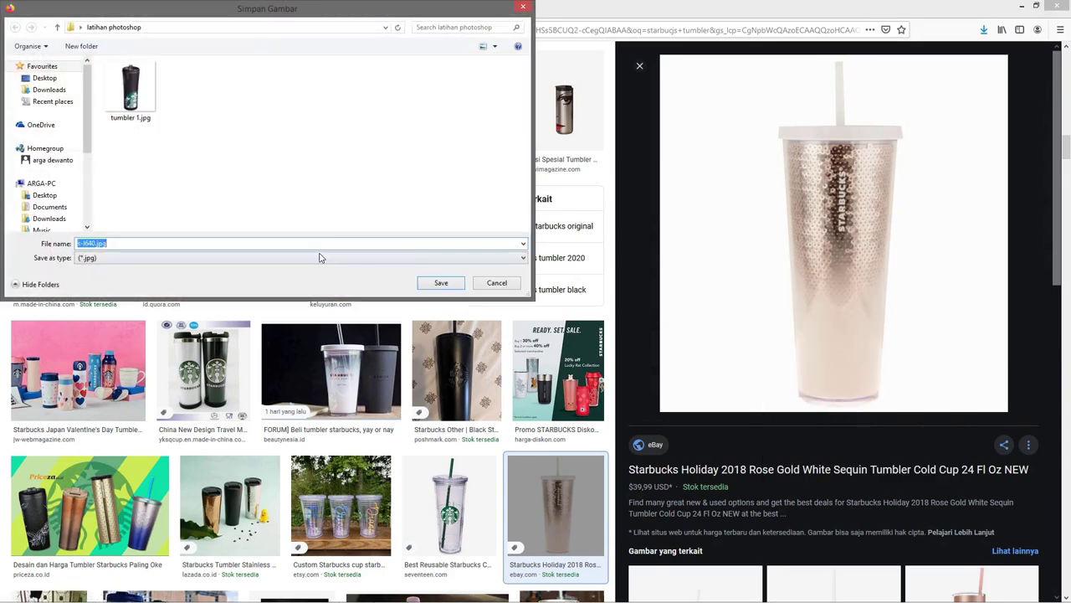
type("tu")
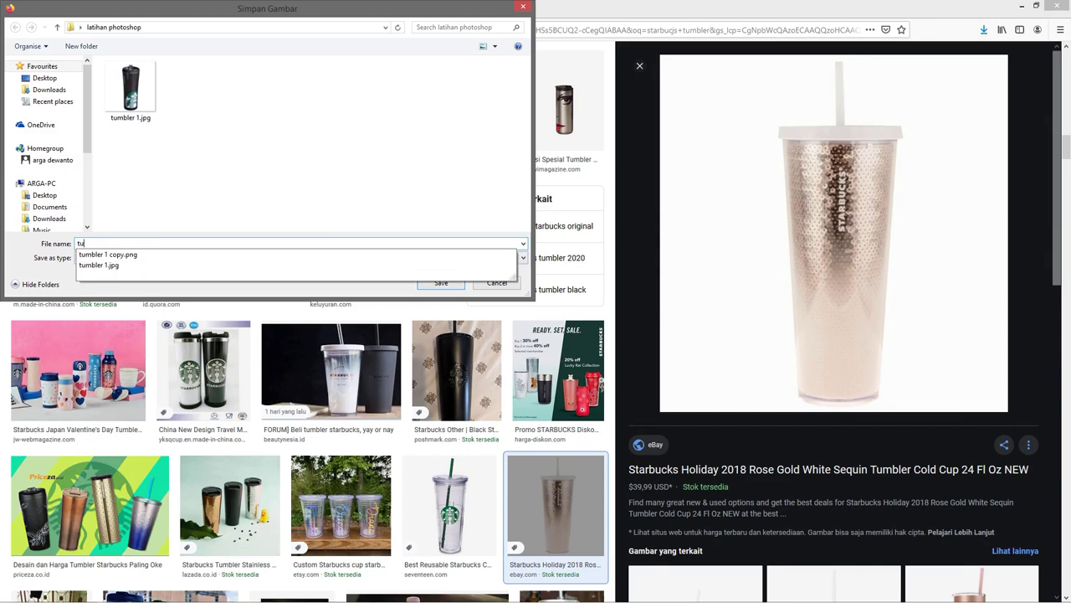
type("mbler 2")
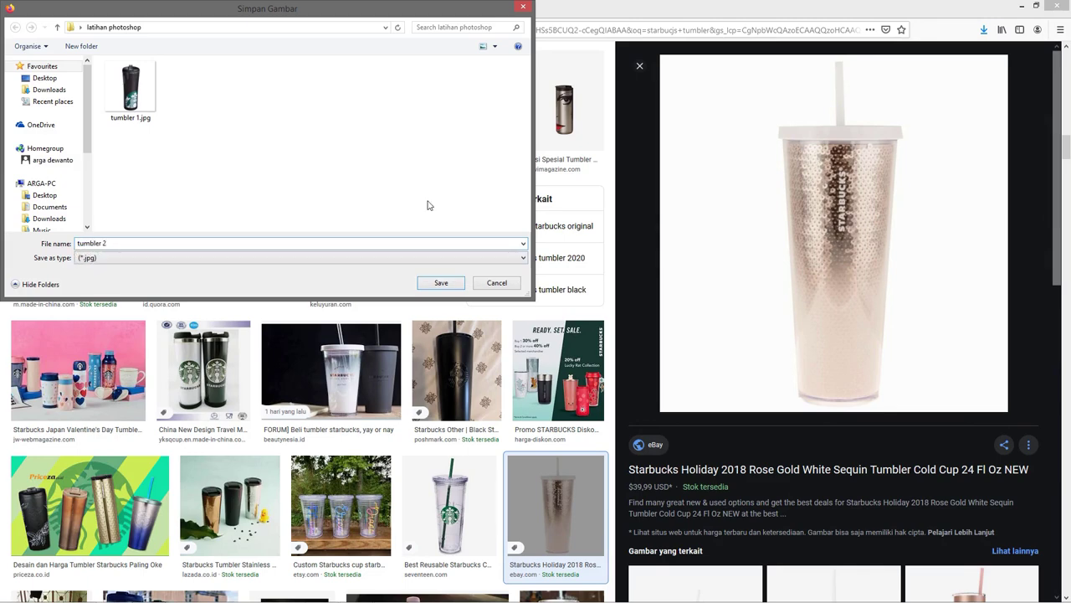
key("Return")
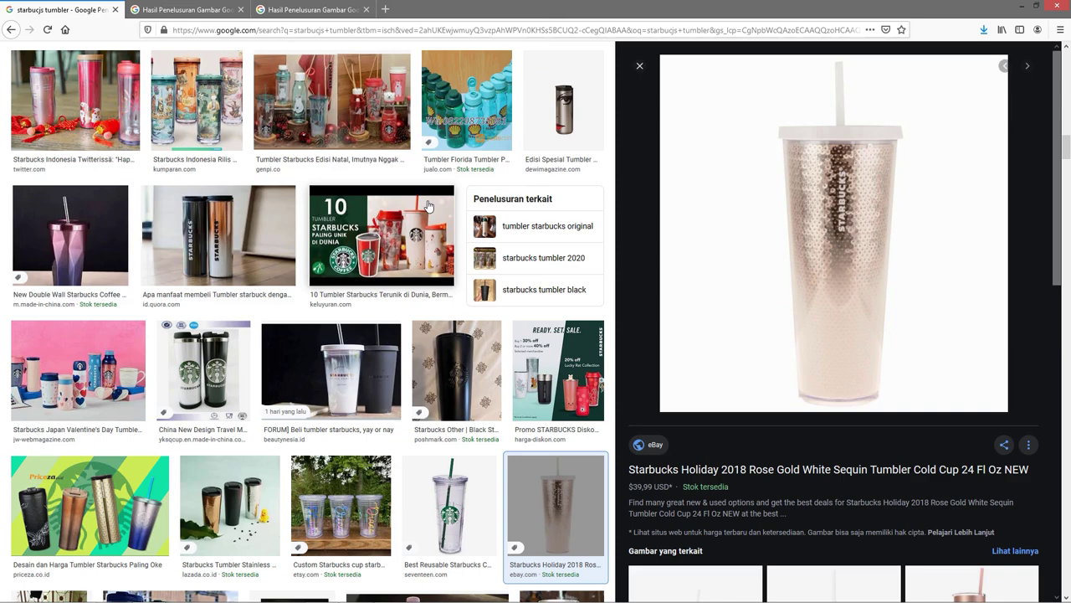
- Drag tumbler 2.jpg from the latihan photoshop folder into Photoshop
key("alt+Tab")
left_click(478, 311)
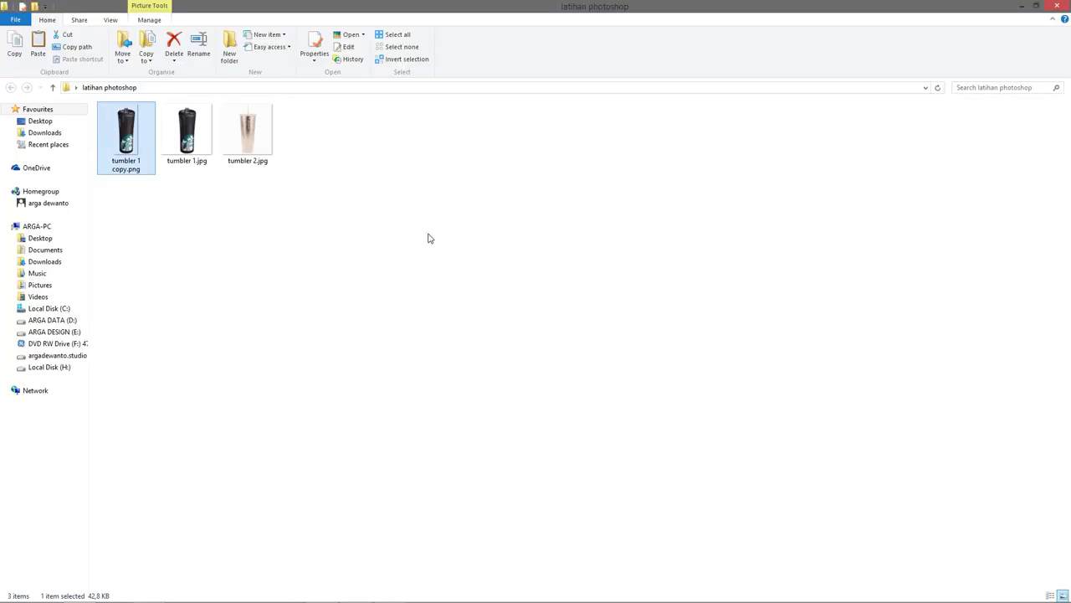
left_click_drag(264, 134, 346, 319)
key("alt+Tab")
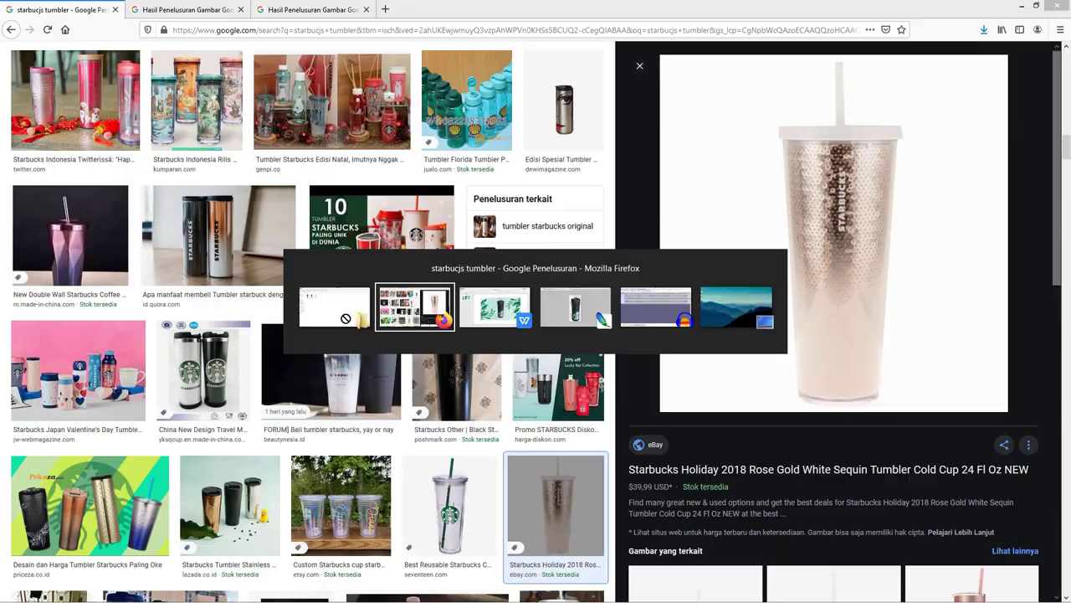
key("alt+Tab")
key("alt+Tab")
- Open tumbler 2.jpg without a colour profile, test a Magic Wand background pick, set tolerance 40, deselect
left_click_drag(346, 319, 401, 314)
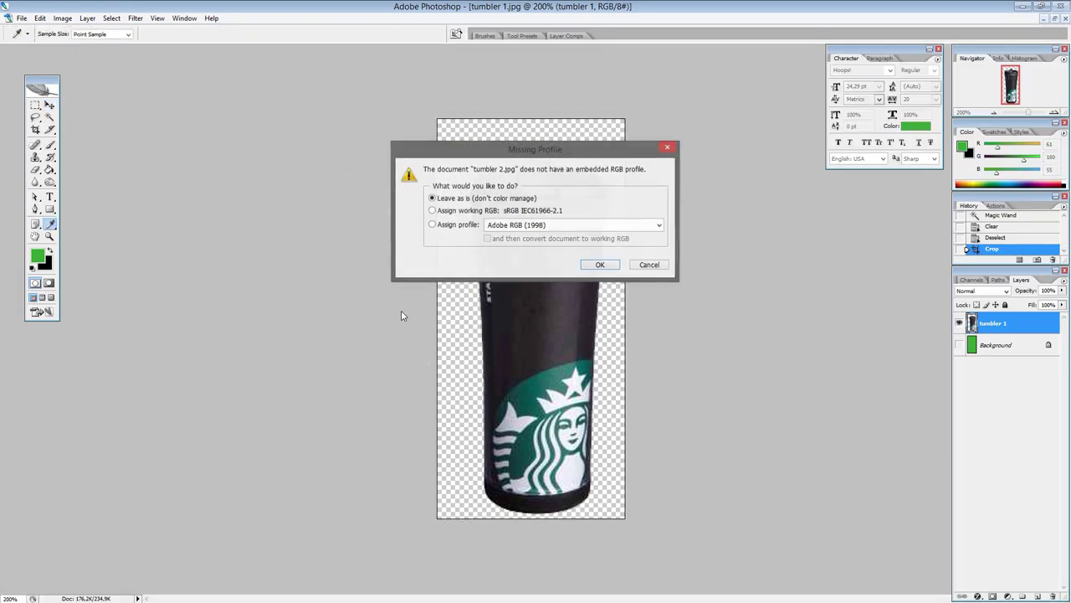
left_click(601, 264)
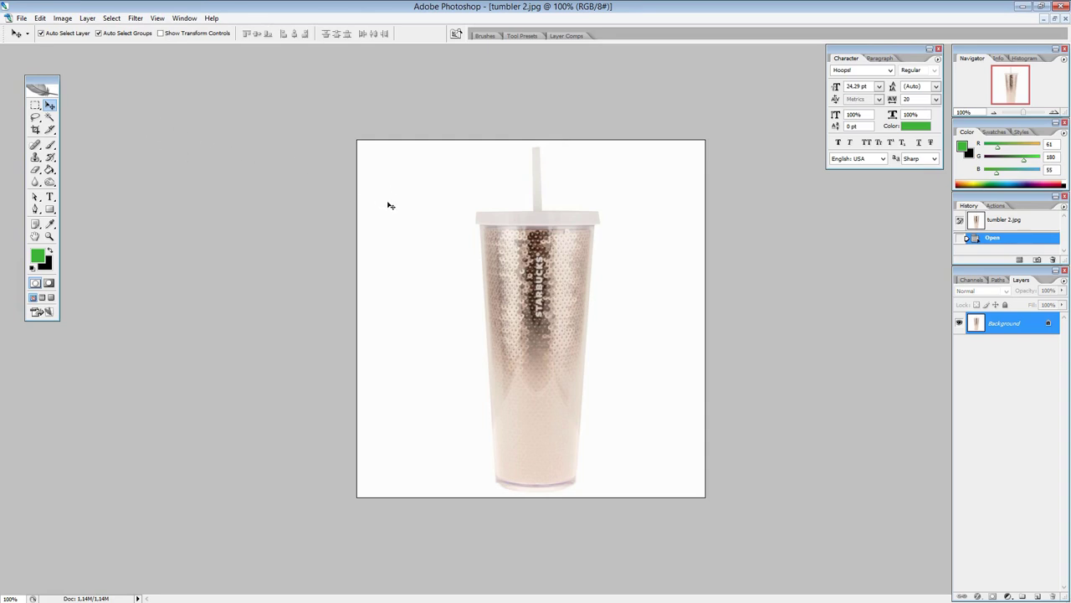
key("w")
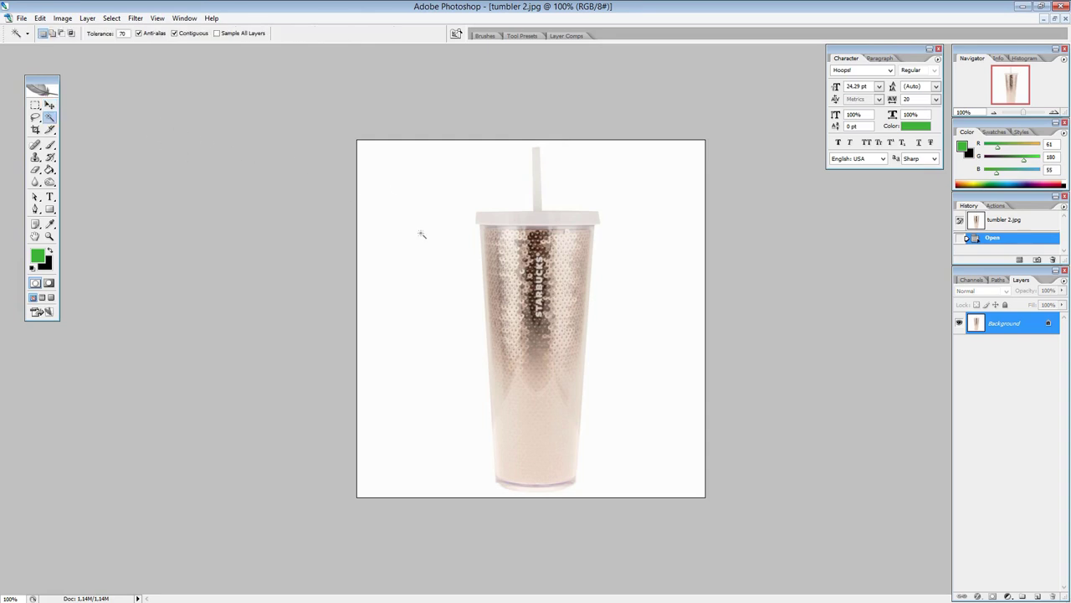
left_click(418, 254)
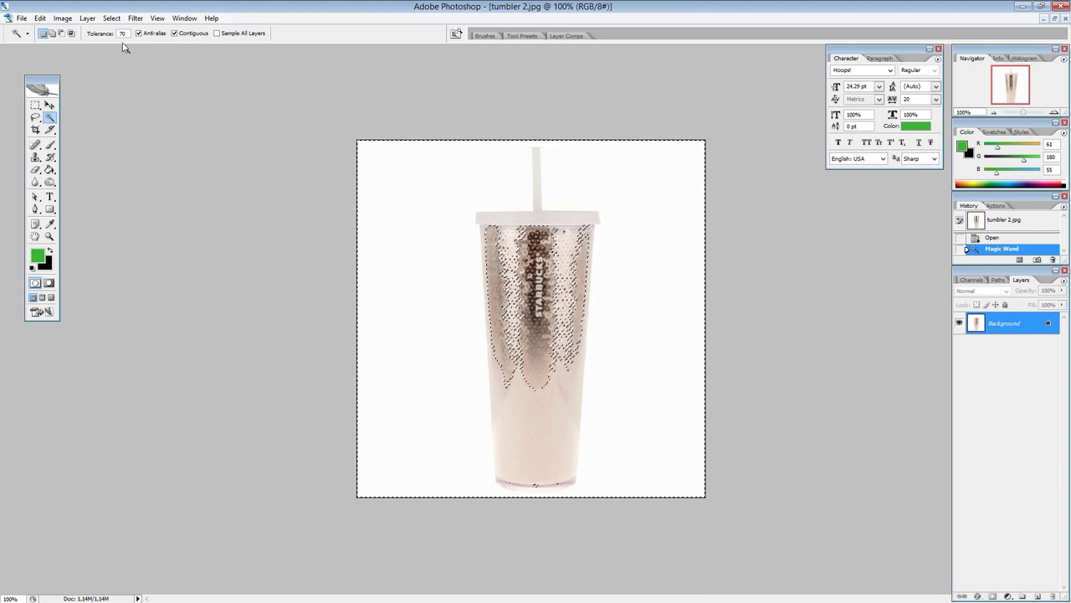
left_click(115, 31)
type("40")
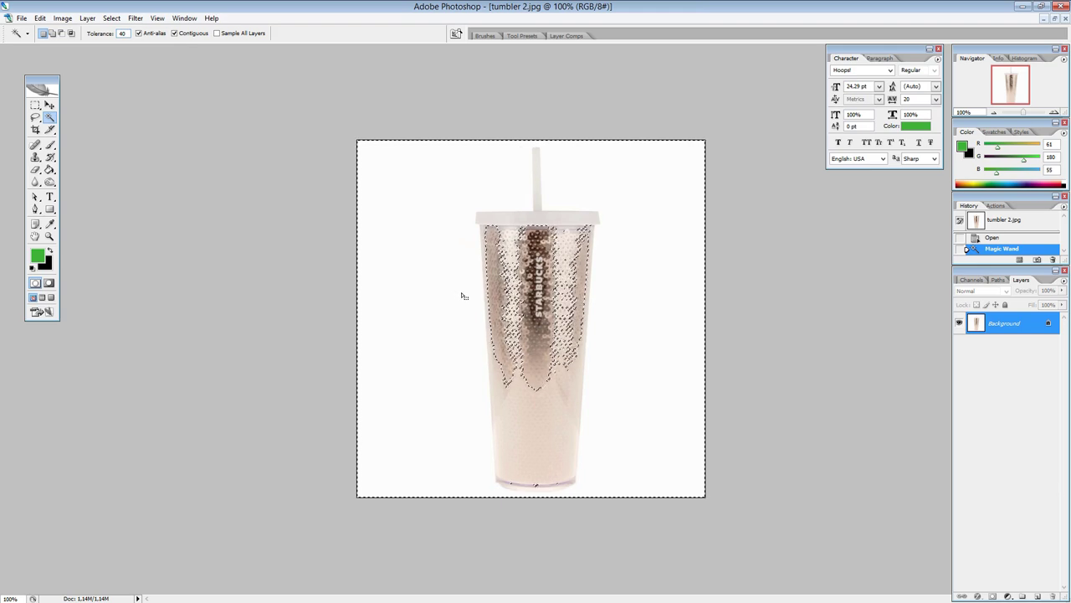
key("ctrl+d")
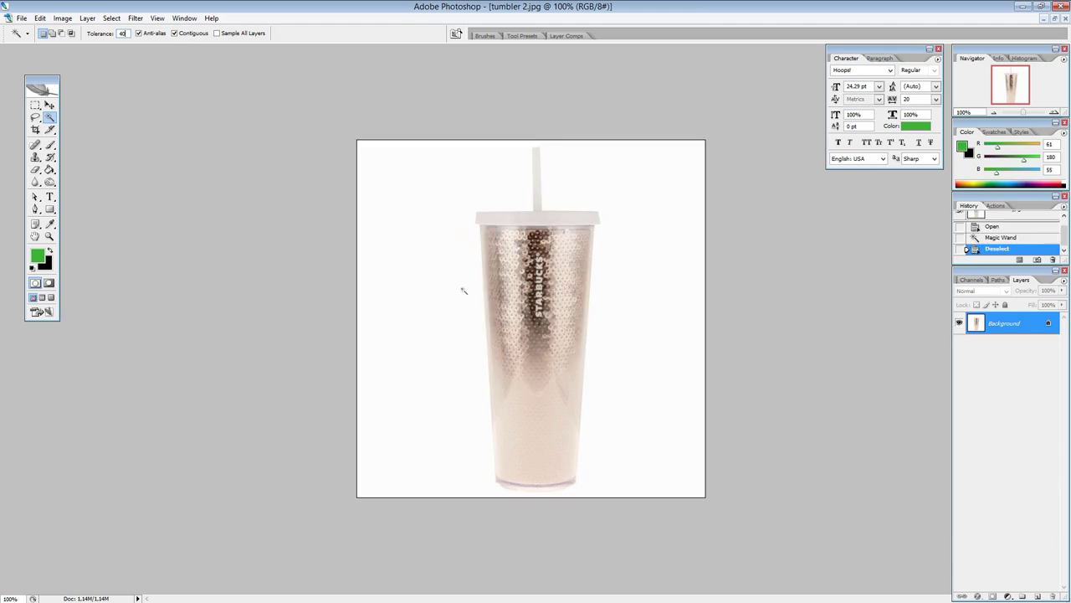
- Reselect the white background at tolerance 10, invert to isolate the tumbler, and copy it to Layer 1
left_click(426, 257)
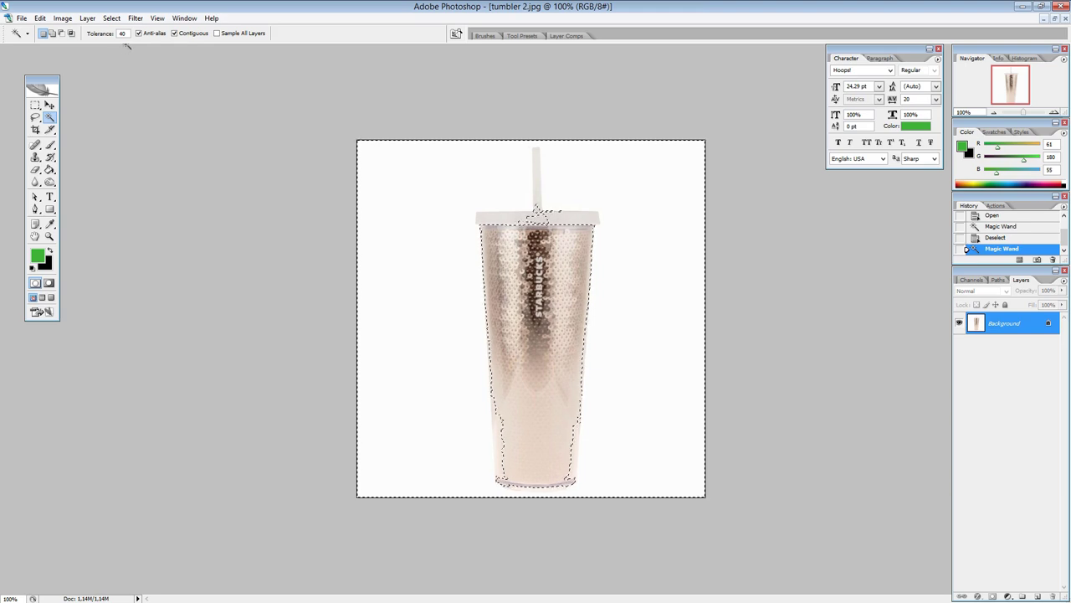
key("ctrl+d")
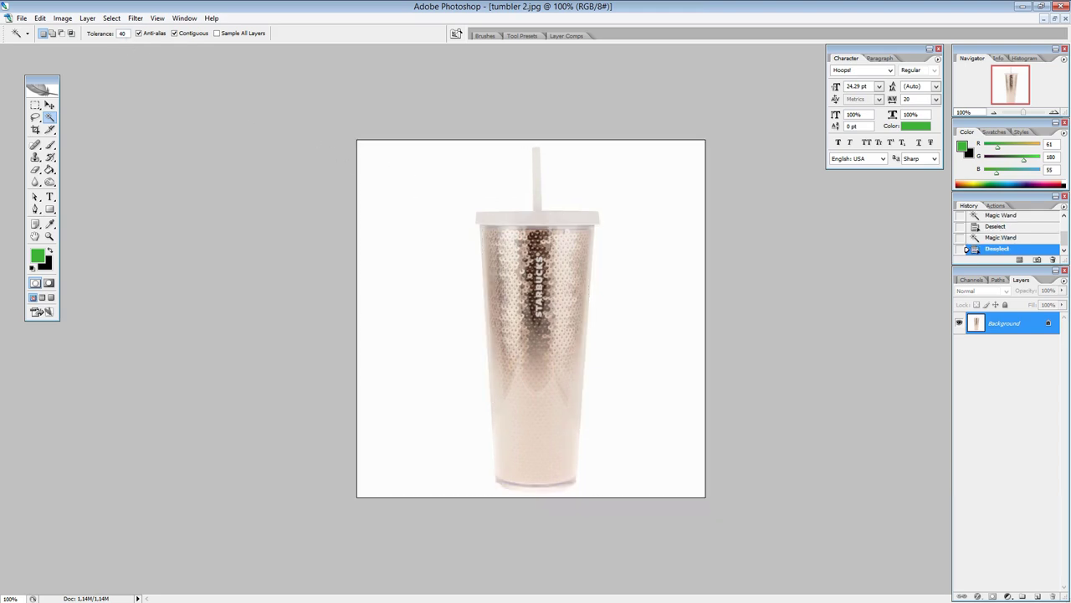
double_click(124, 33)
type("10")
left_click(402, 209)
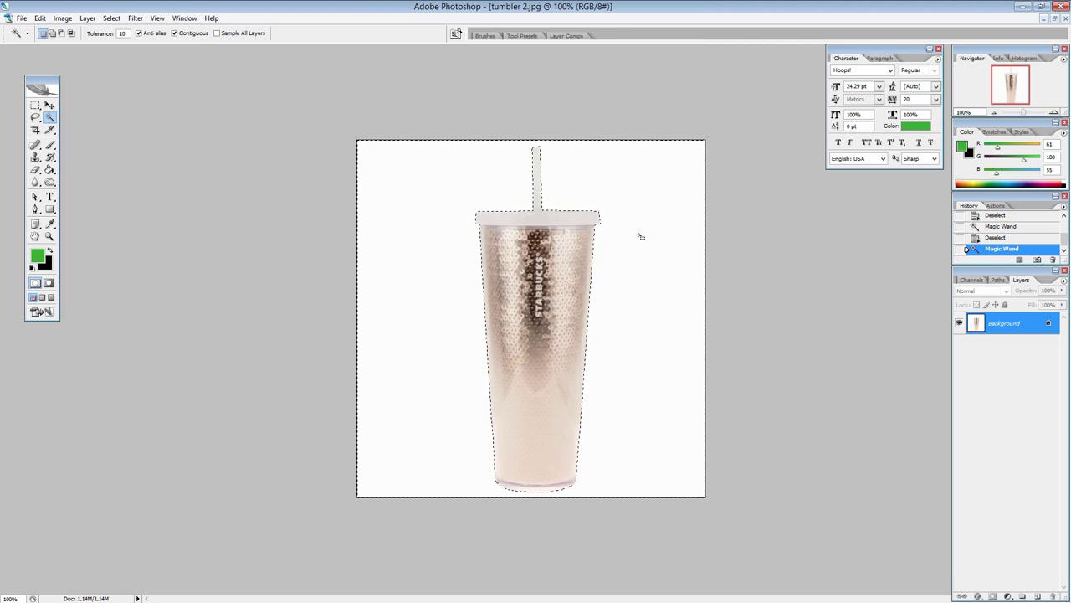
key("ctrl+shift+i")
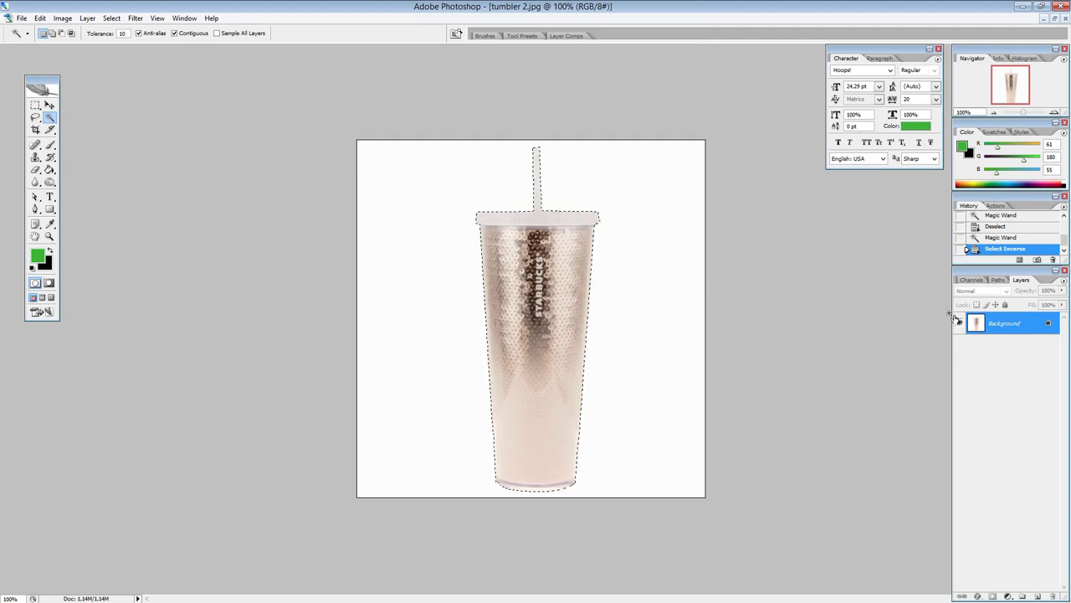
key("ctrl+j")
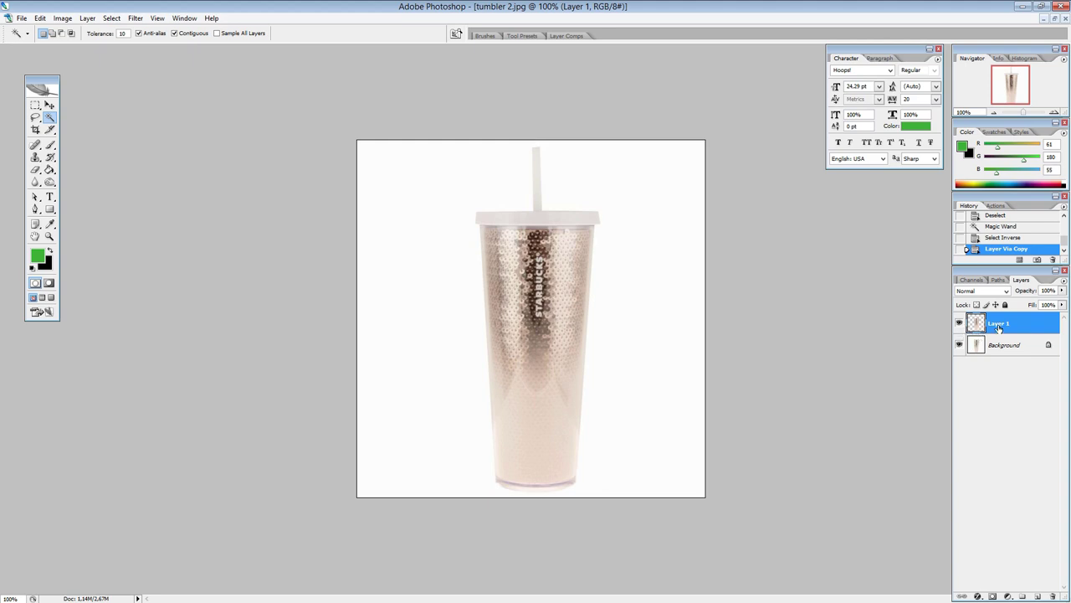
- Rename Layer 1 to 'tumbler 2', then make the Background layer visible and active
double_click(997, 325)
type("umbler 2")
key("Return")
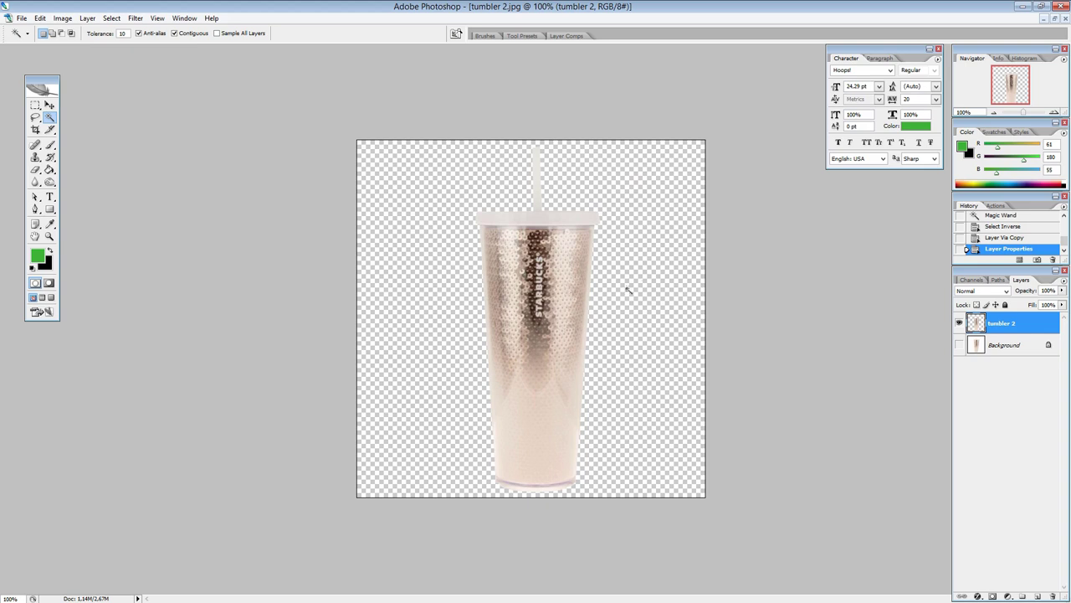
left_click(959, 345)
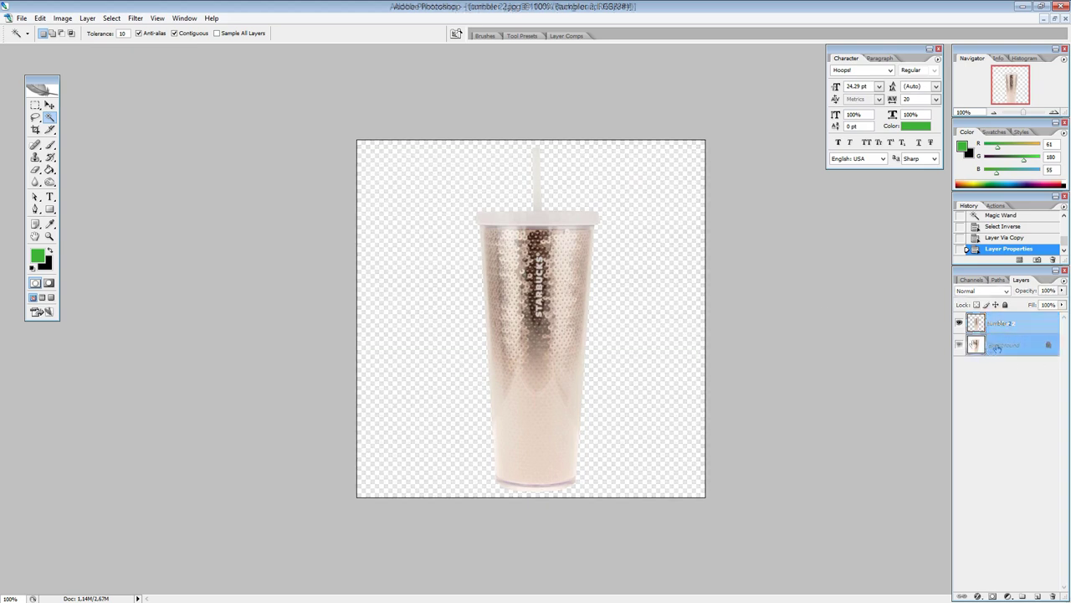
left_click(973, 344)
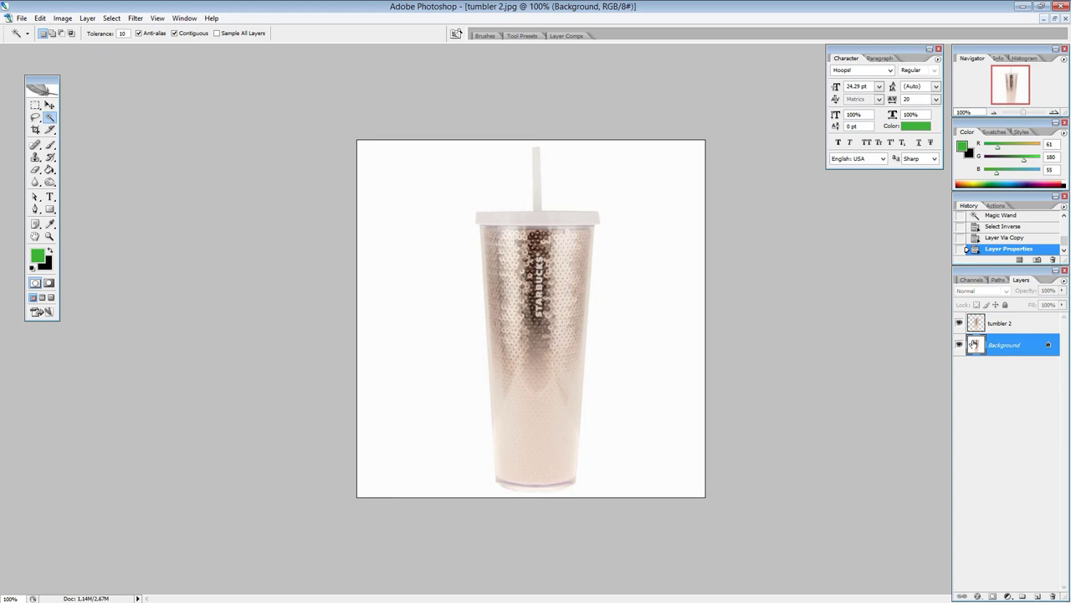
- Fill the Background layer with the green foreground colour, check the tumbler with Move, and minimise Photoshop
key("ctrl+BackSpace")
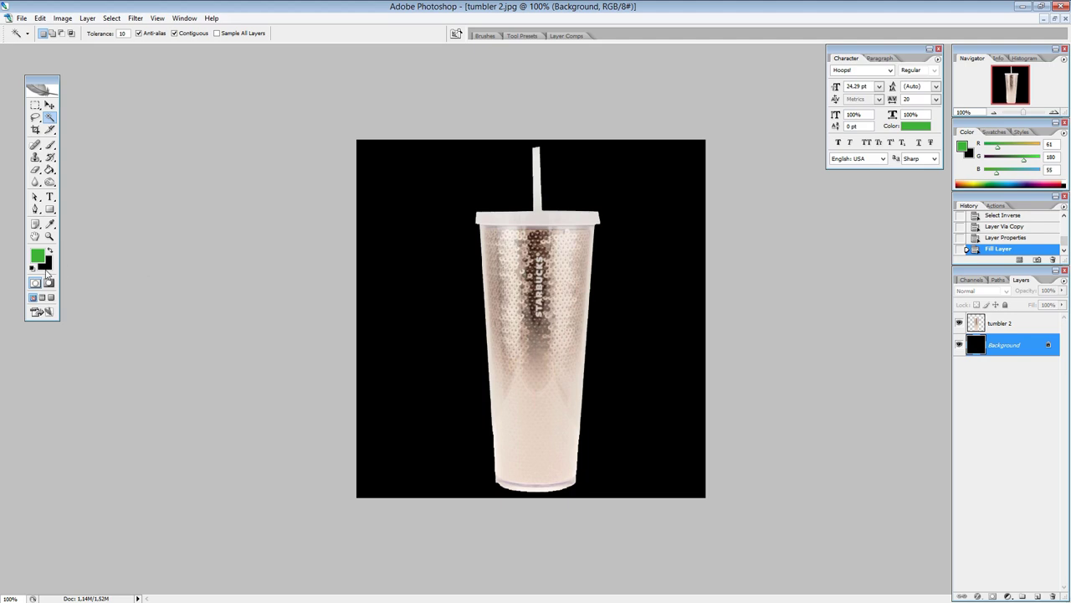
key("alt+BackSpace")
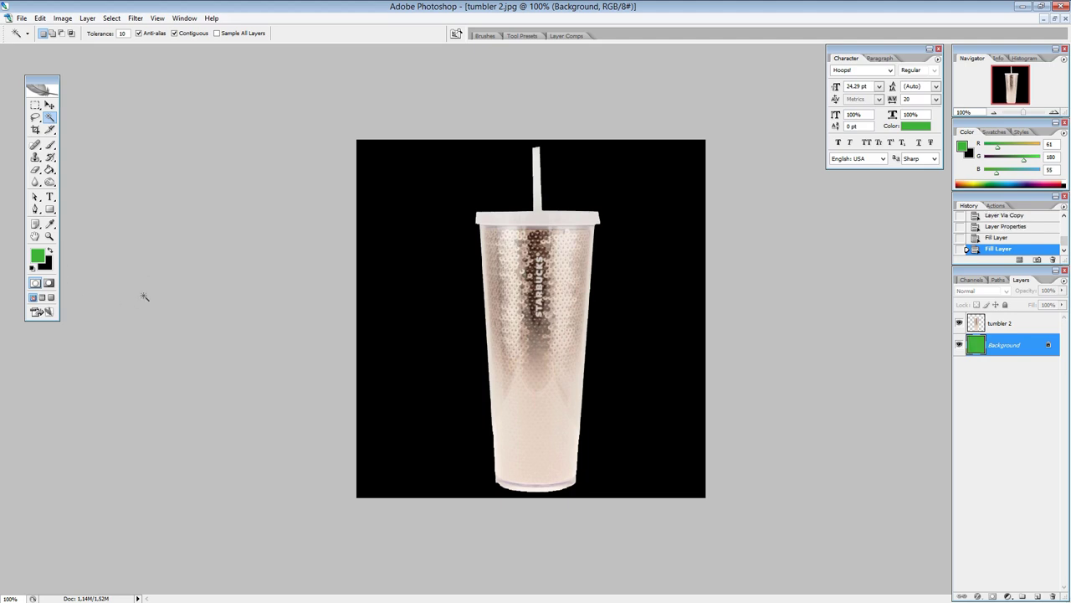
key("v")
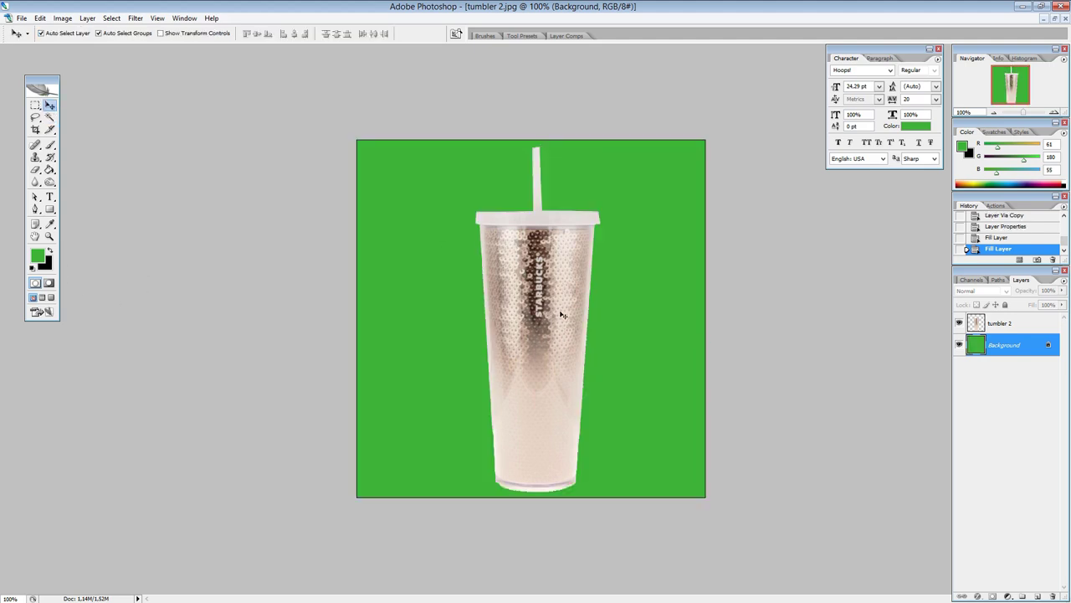
left_click_drag(564, 314, 565, 319)
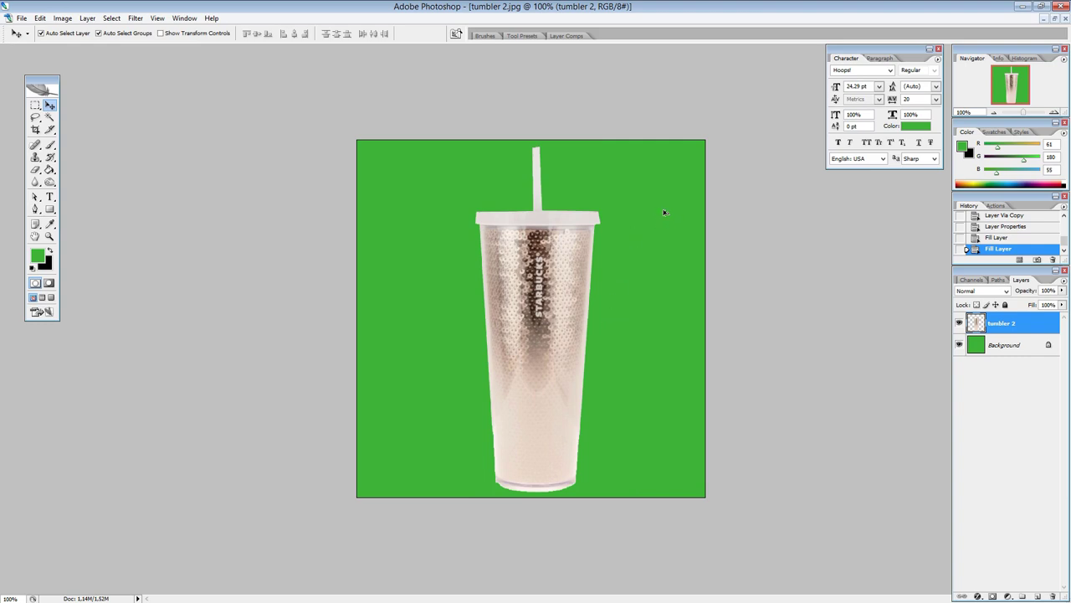
key("alt+Tab")
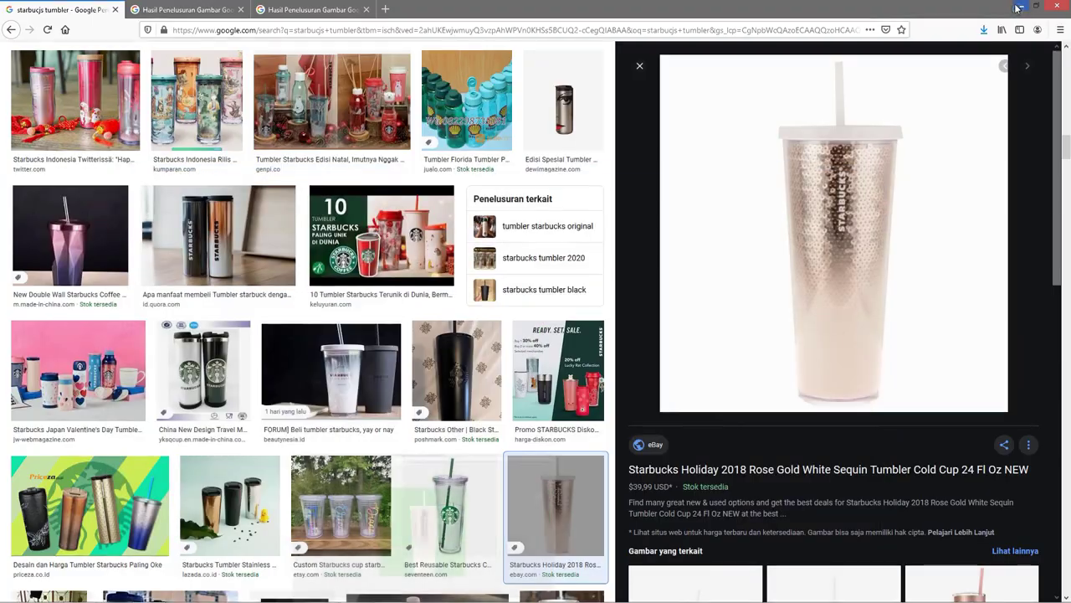
left_click(1022, 6)
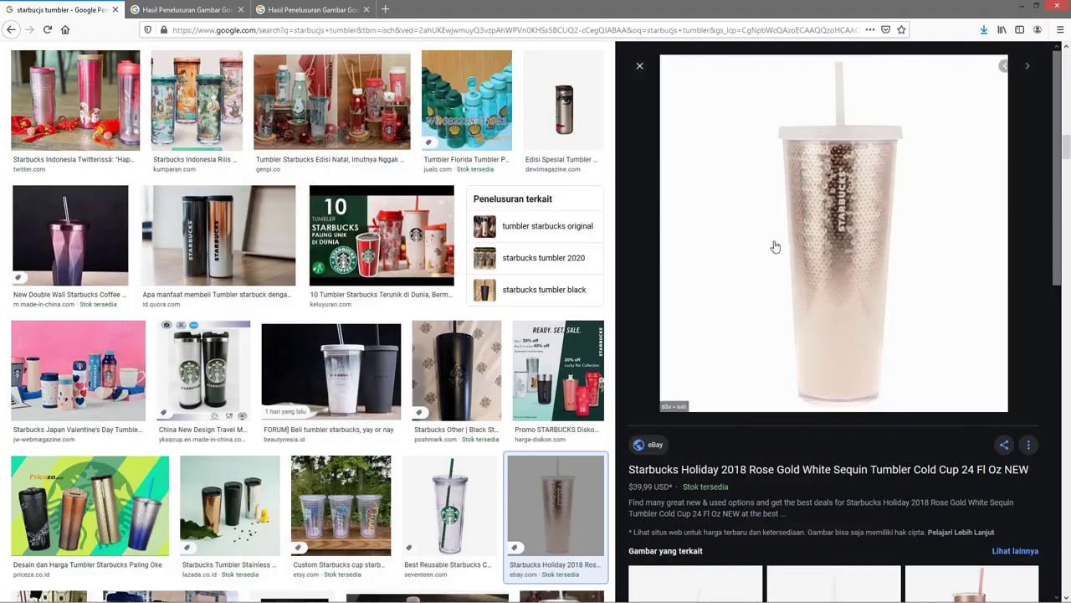
- Copy the Firefox image of a hand holding a Starbucks cup via Salin Gambar, then return to Photoshop
left_click(640, 65)
left_click_drag(1064, 165, 1066, 311)
left_click(1026, 212)
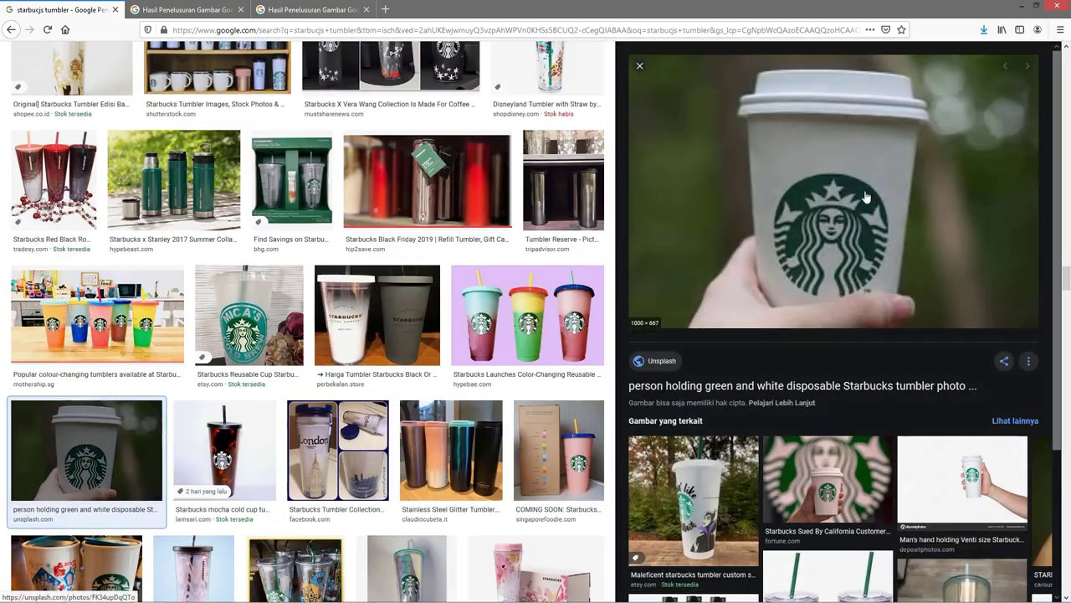
right_click(714, 179)
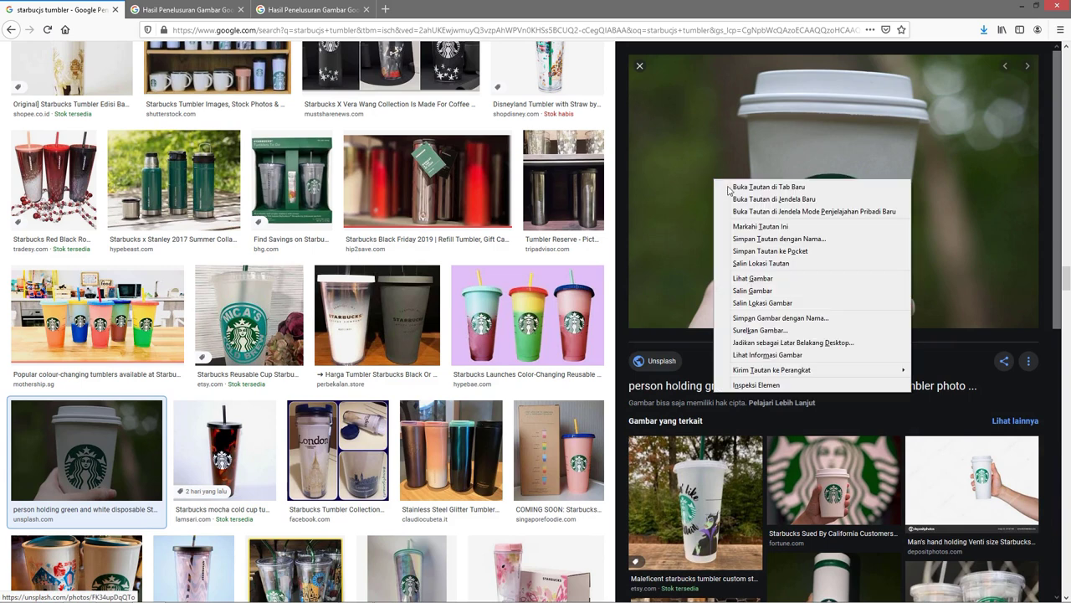
left_click(757, 293)
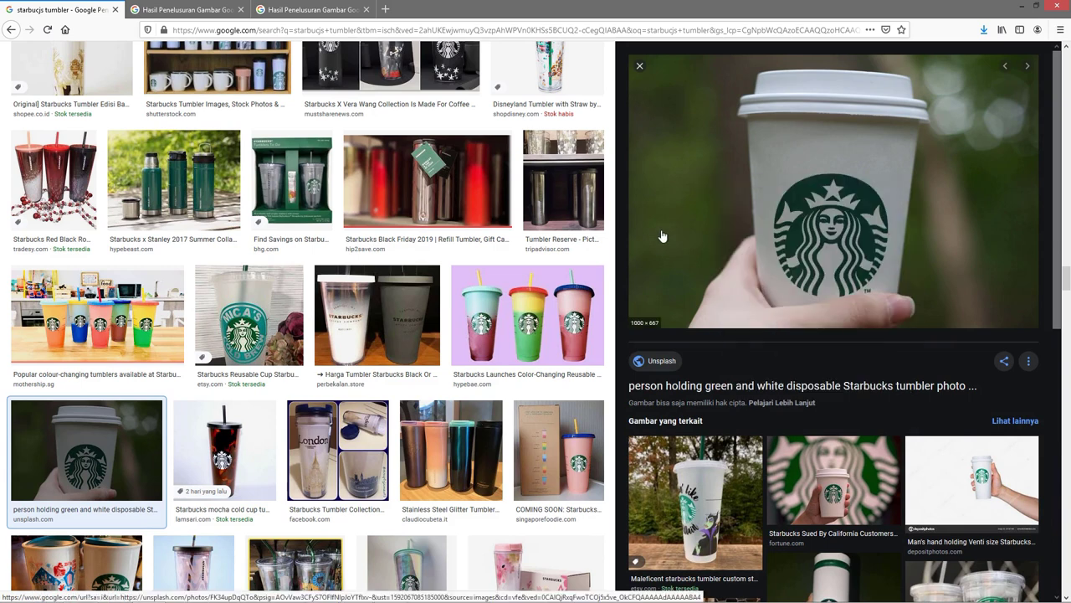
key("alt+Tab")
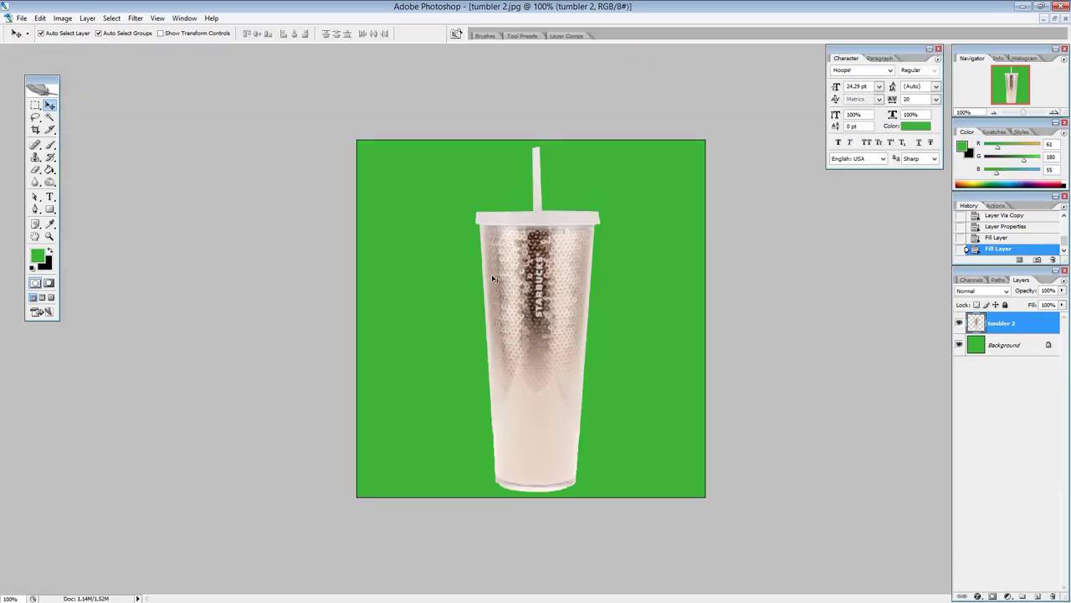
- Create a new clipboard-sized document and paste the hand-and-cup photo into it
key("ctrl+n")
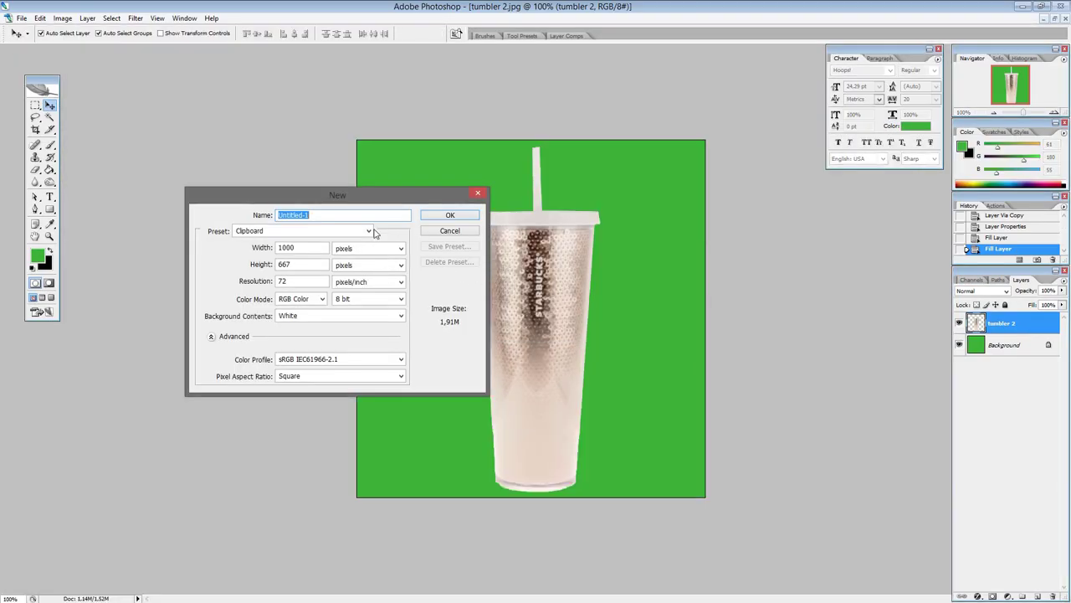
left_click(437, 217)
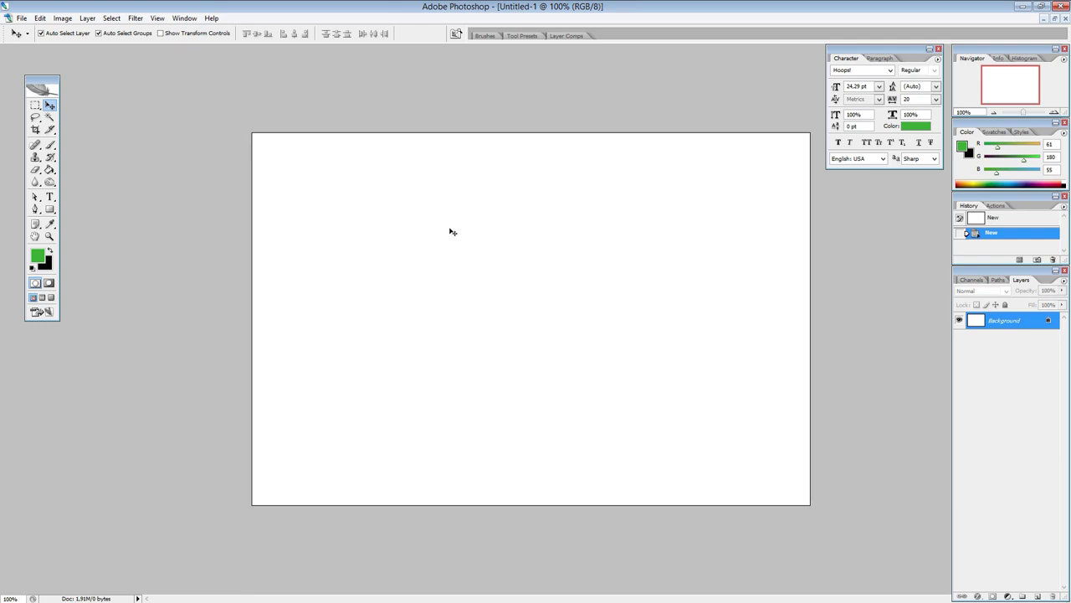
key("ctrl+v")
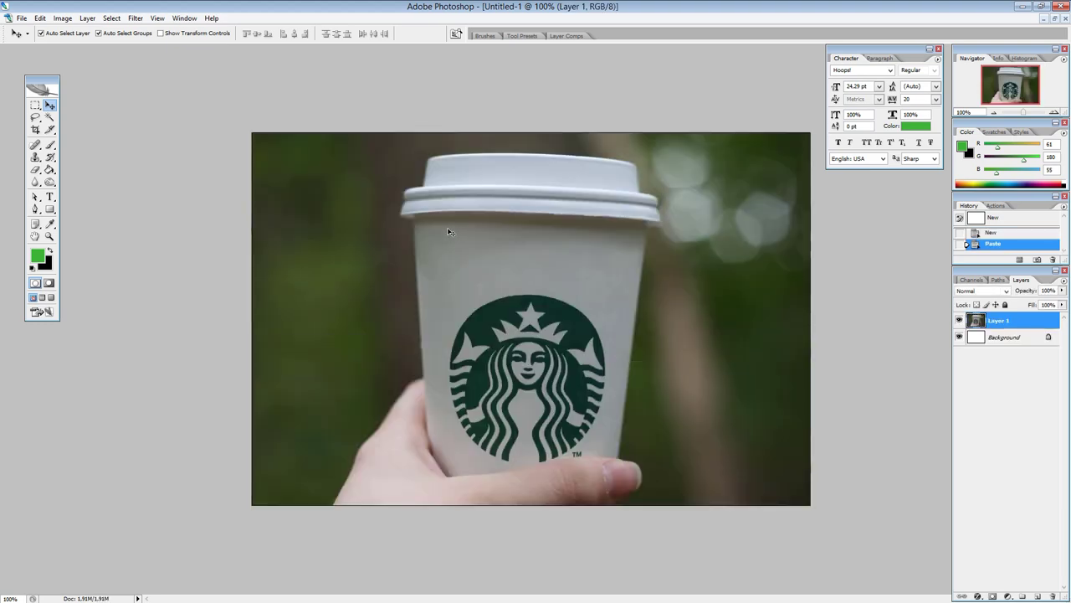
- Try Magic Wand selections of the background on both sides of the cup, then clear them
key("w")
left_click(377, 346)
left_click(390, 284)
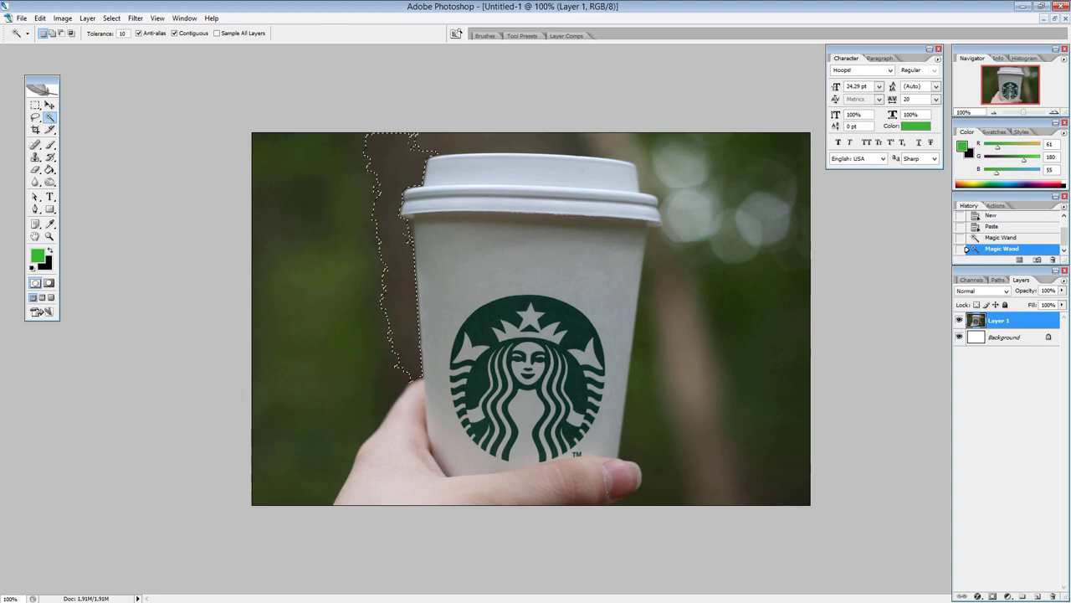
left_click(320, 443)
left_click(368, 218)
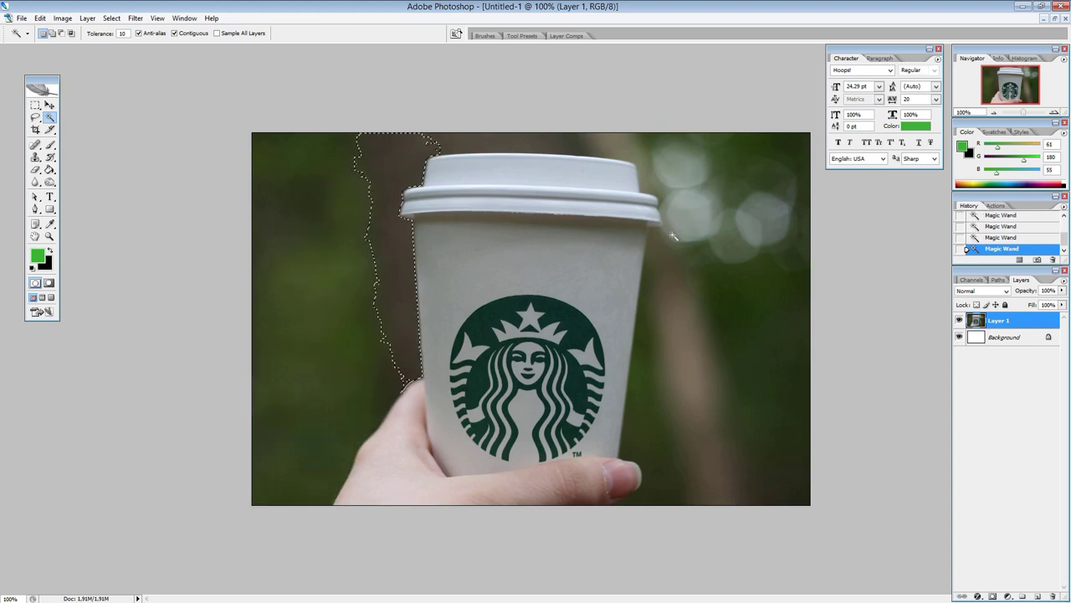
left_click(672, 237)
left_click(685, 205)
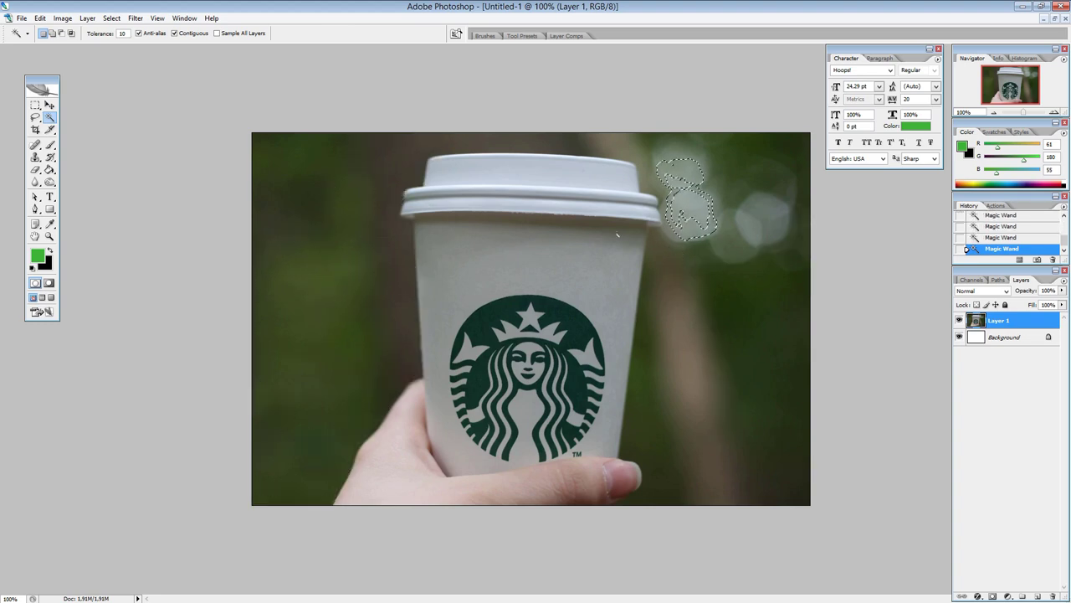
left_click(677, 260)
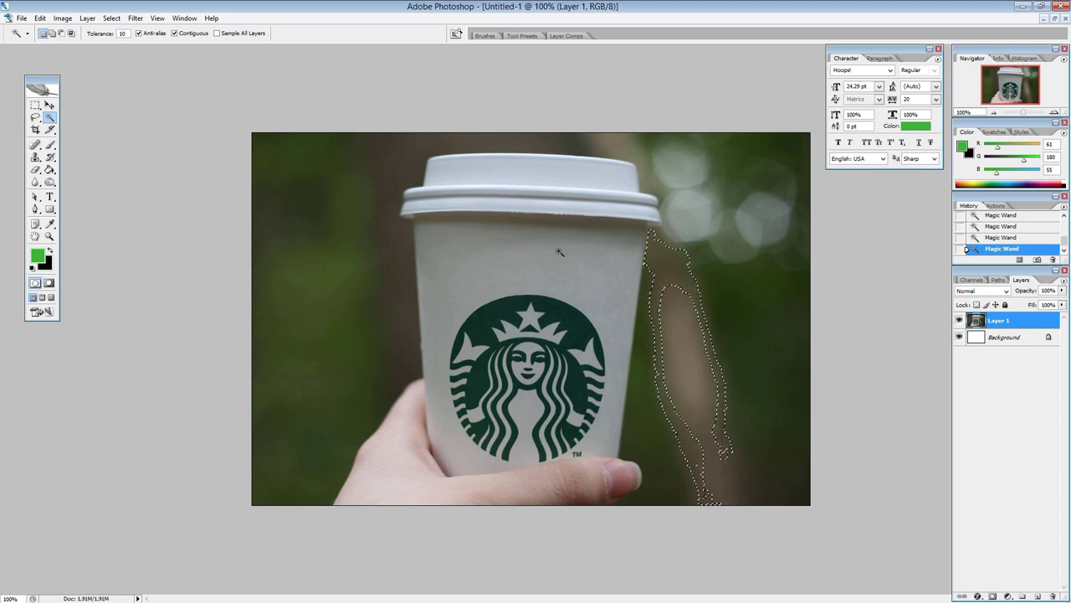
key("ctrl+d")
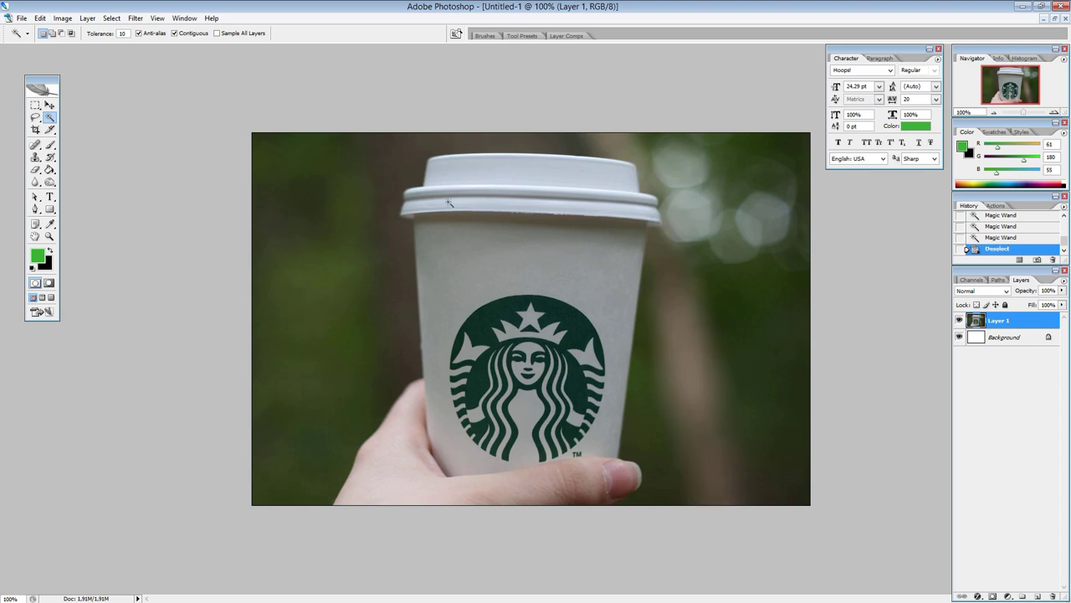
key("p")
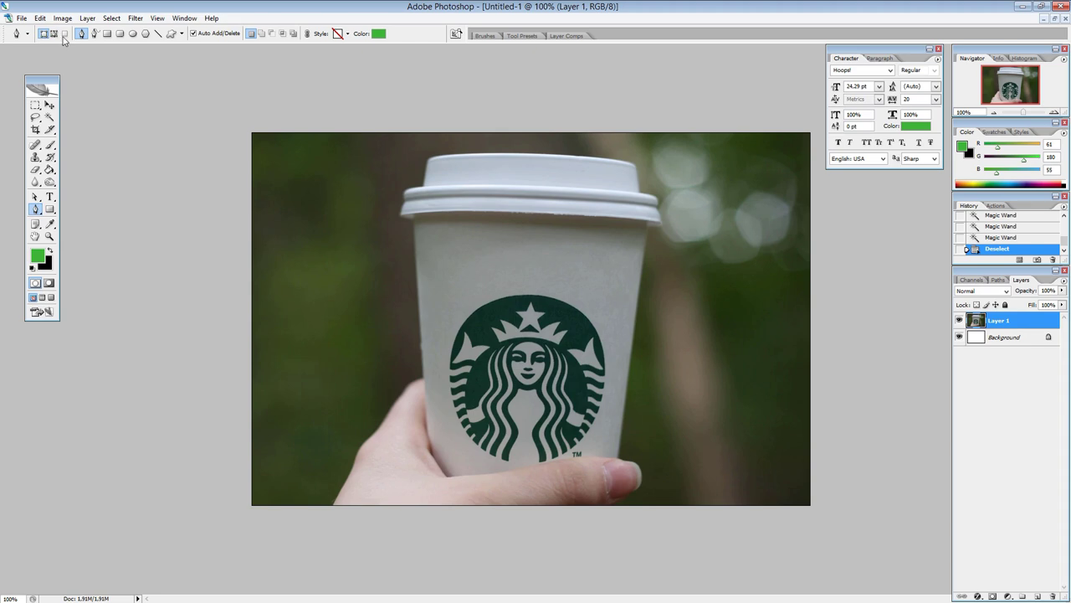
- Set the Pen tool to Paths mode and preview the cup at 200% zoom
left_click(54, 34)
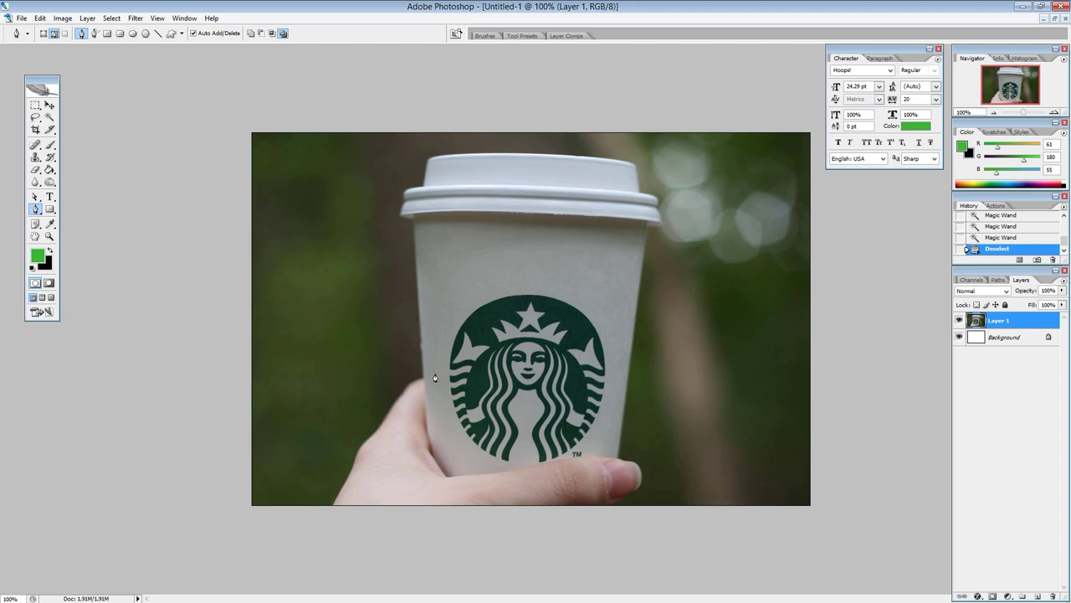
key("z")
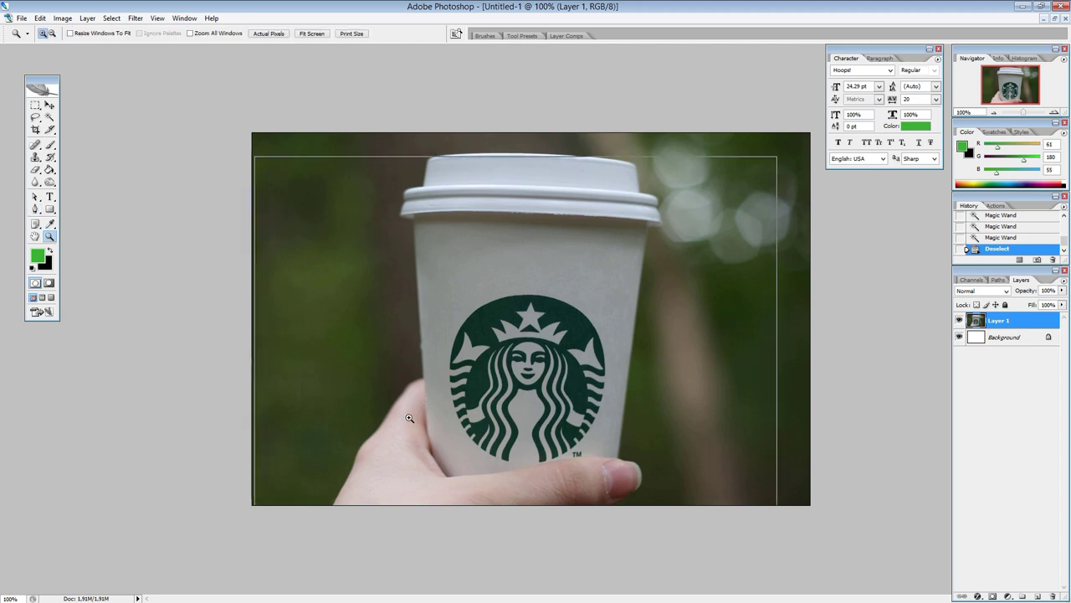
left_click(391, 425)
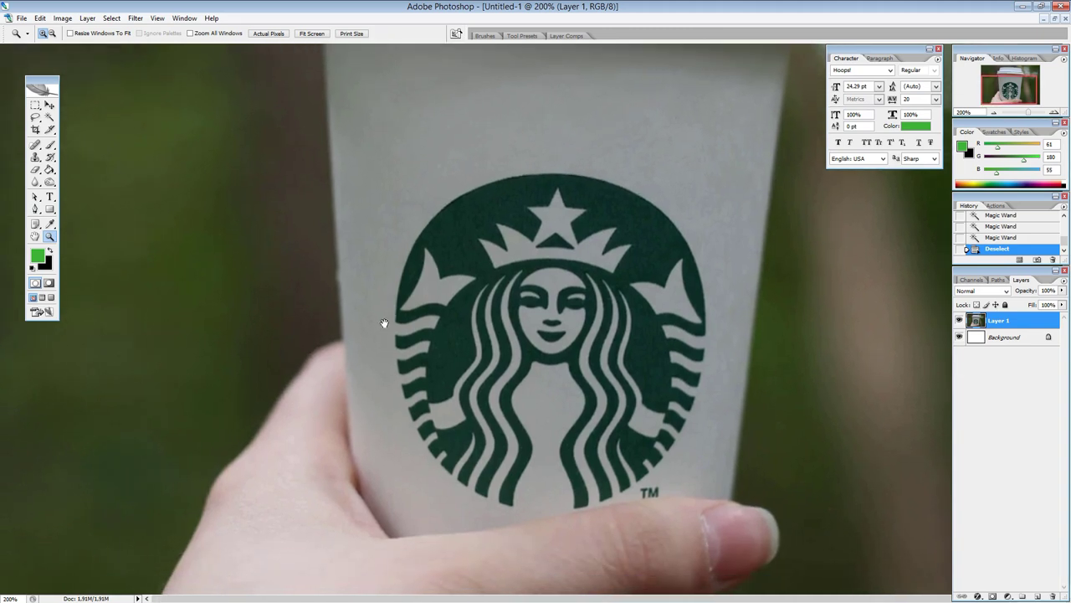
left_click(410, 289, "alt")
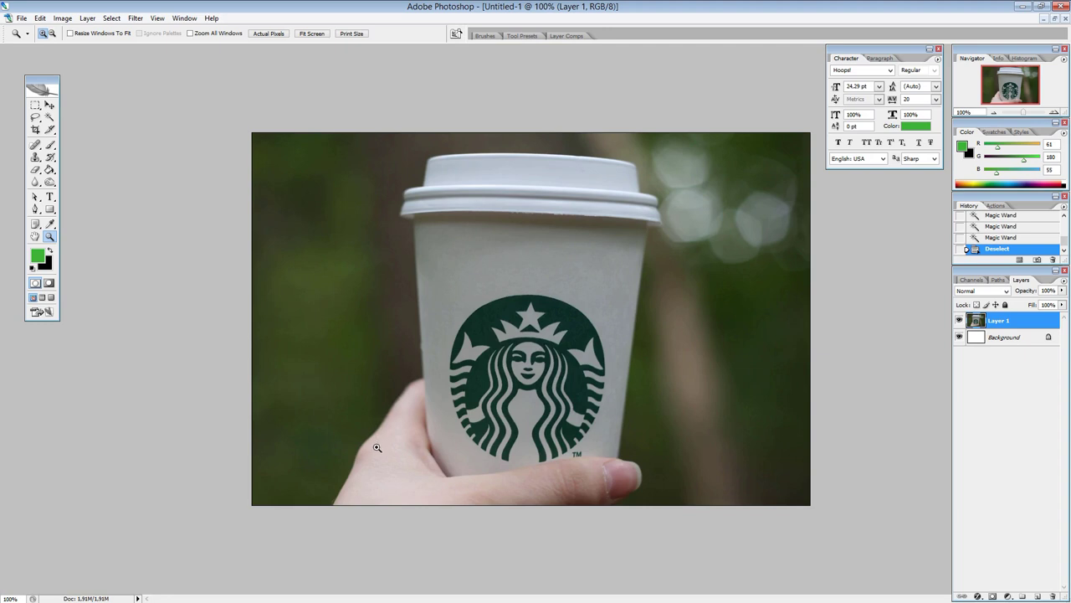
key("p")
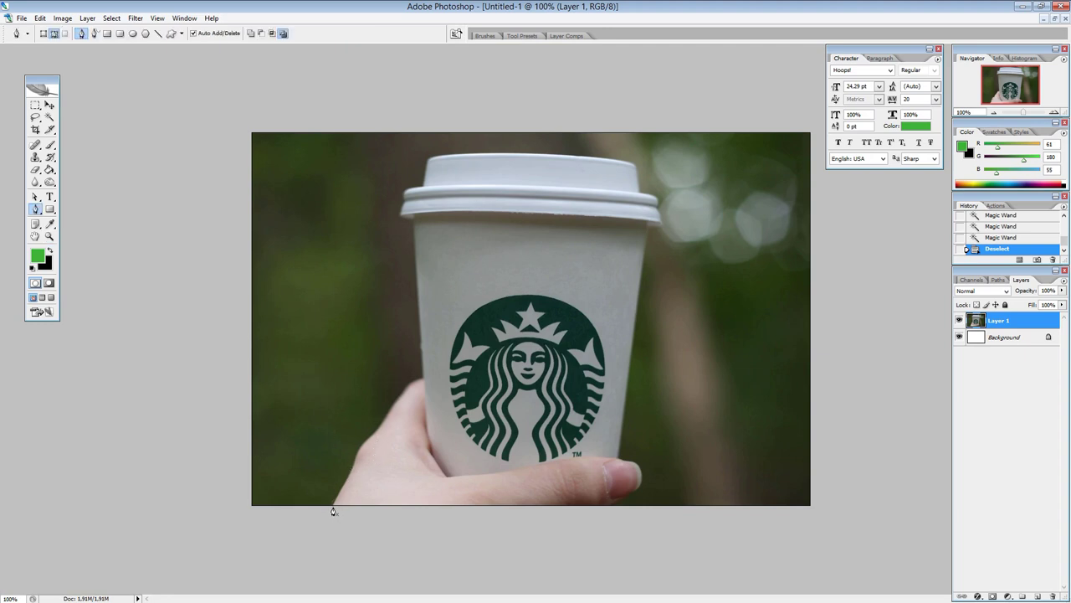
- Restart the work path at the photo's bottom edge after a discarded attempt, viewing at 200% full screen
left_click(335, 505)
left_click(355, 461)
left_click_drag(359, 452, 367, 447)
key("ctrl+z")
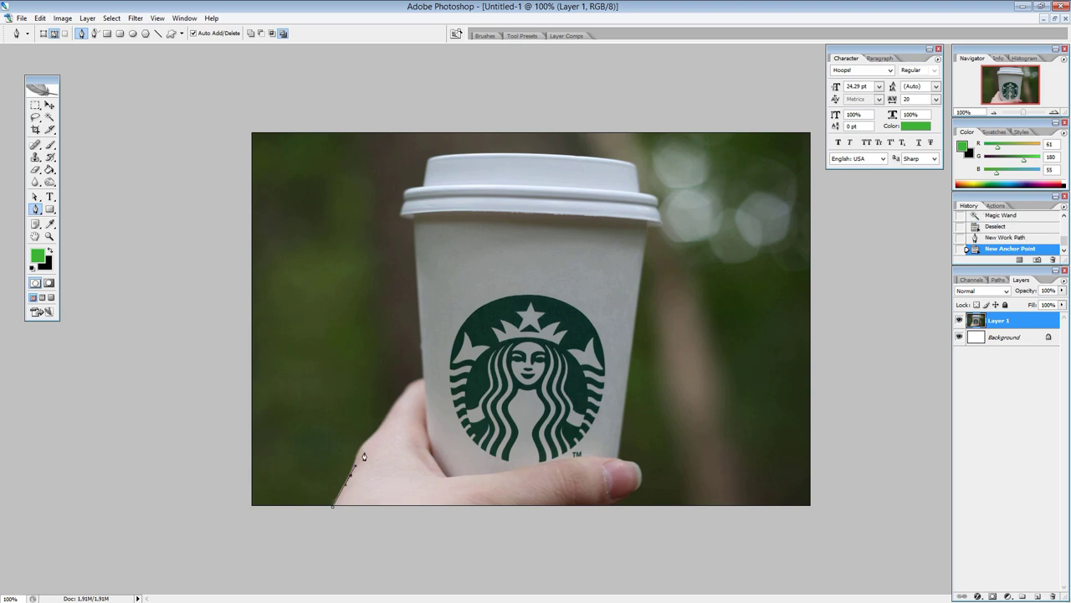
key("ctrl+alt+z")
key("ctrl+alt+z")
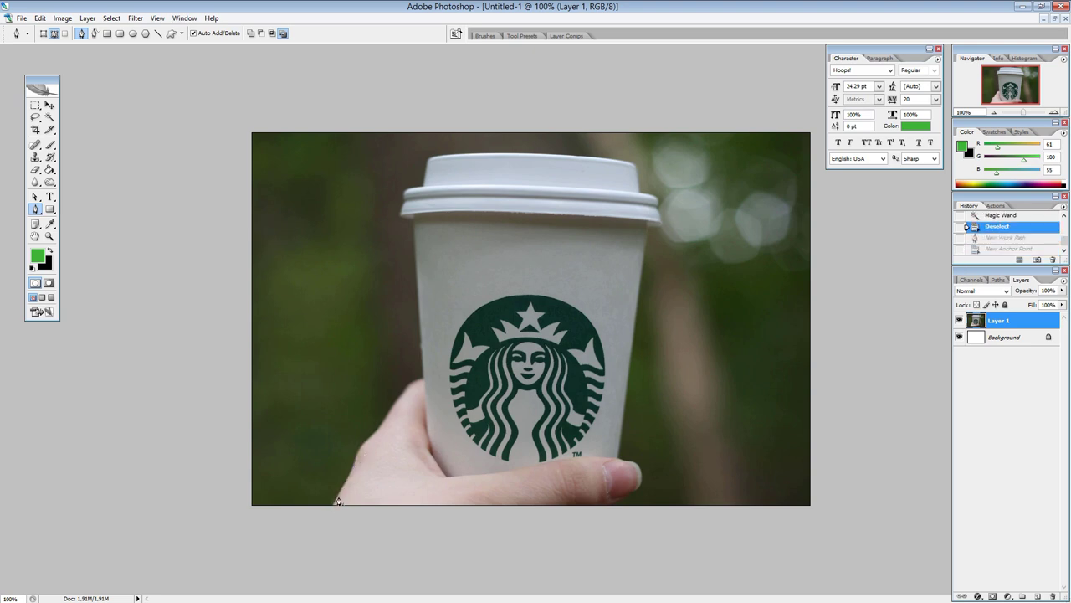
left_click(333, 510)
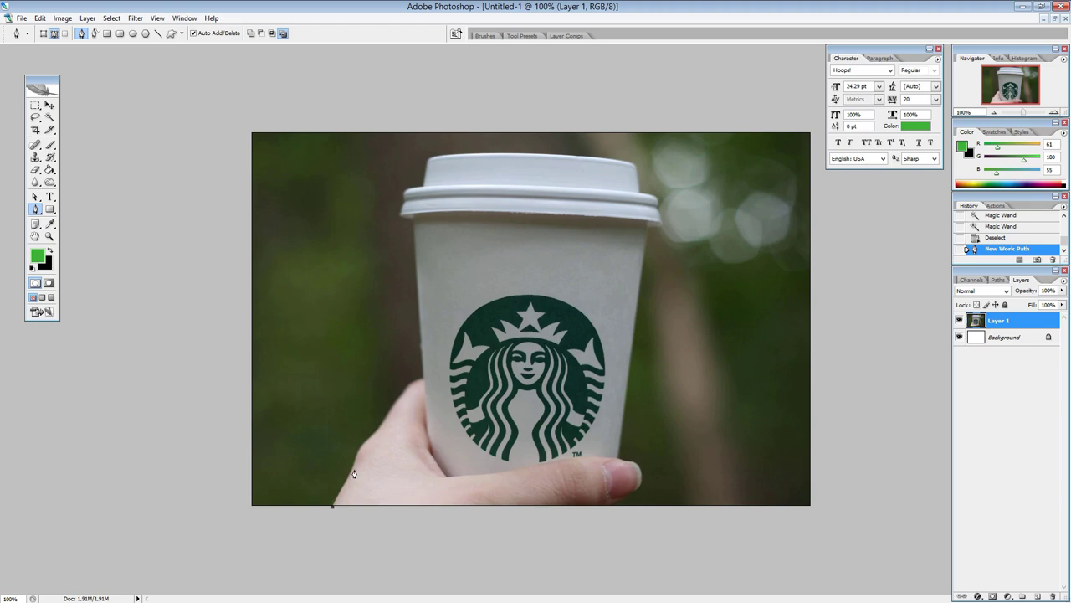
key("z")
left_click(354, 474)
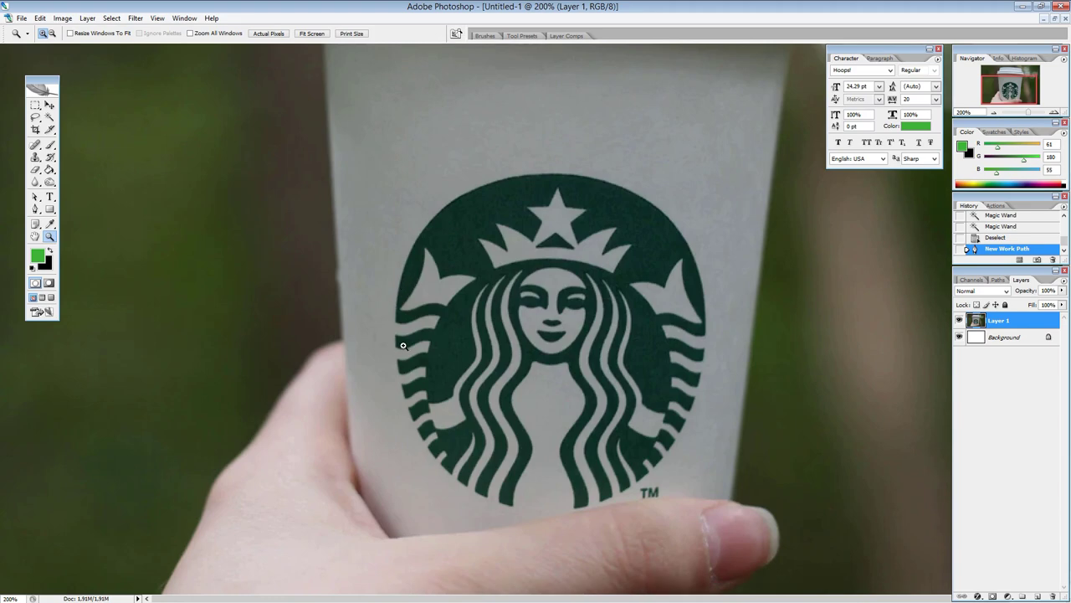
key("f")
mouse_move(402, 344)
left_mouse_down()
mouse_move(434, 332)
mouse_move(416, 372)
left_mouse_up()
key("f")
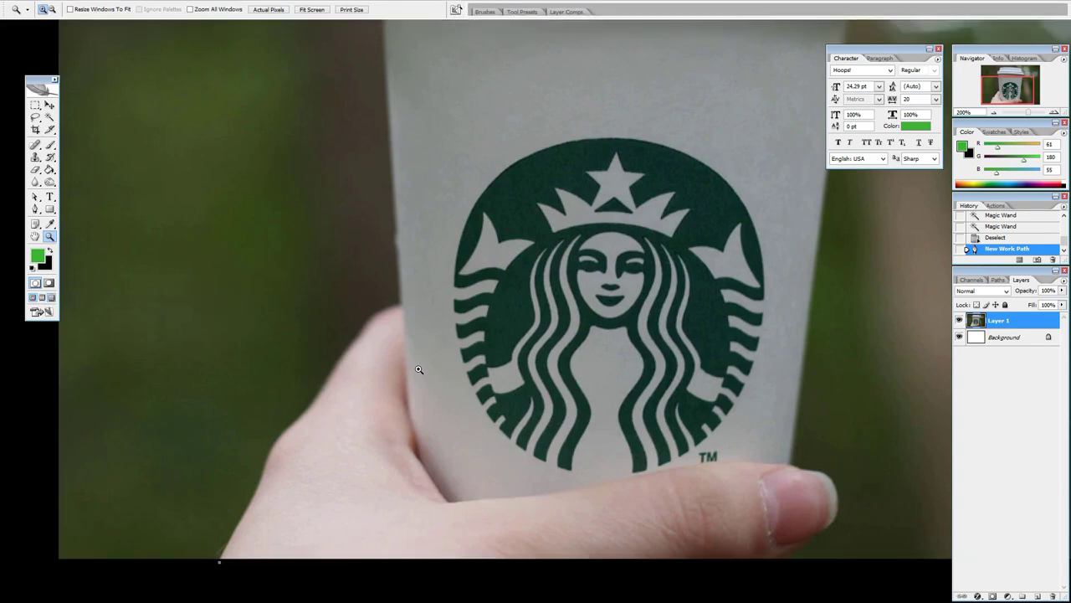
key("f")
key("f")
key("f")
key("f")
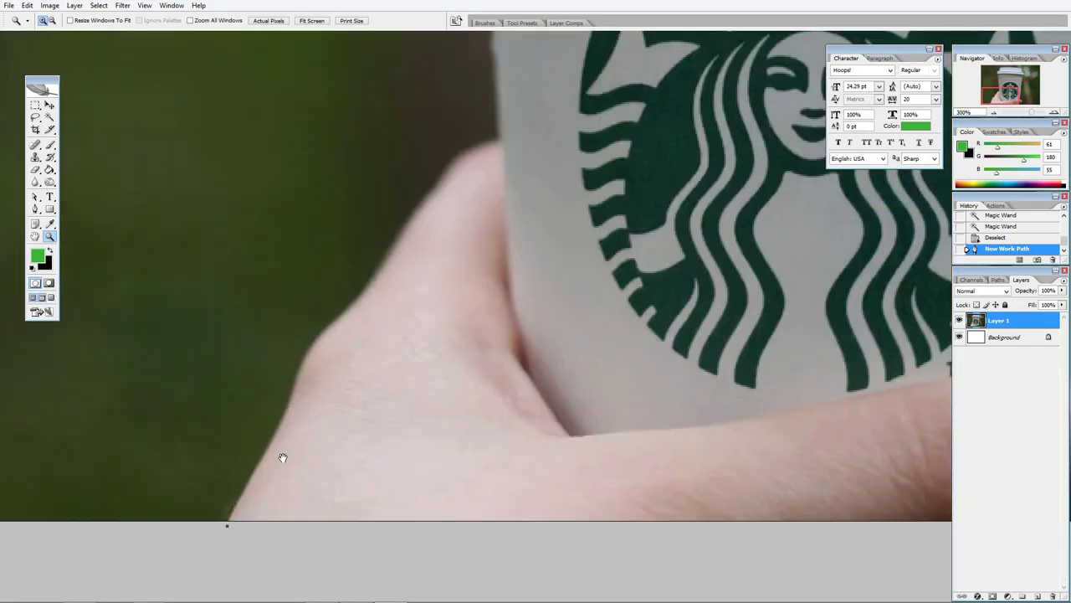
- Trace anchors up the hand's left edge around the knuckle, undoing one misplaced point
left_click_drag(283, 458, 305, 440)
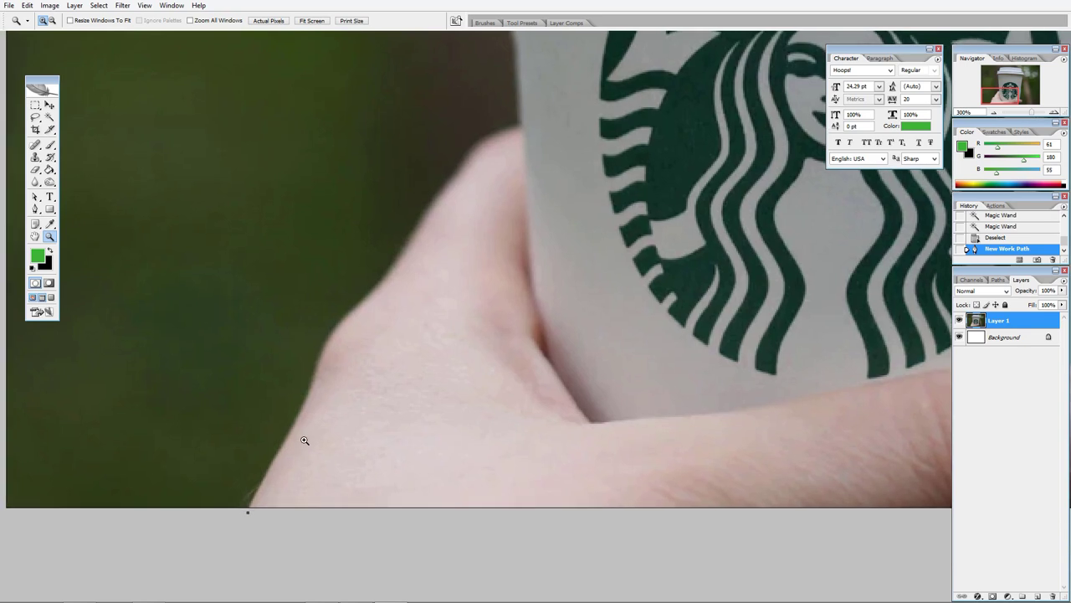
key("p")
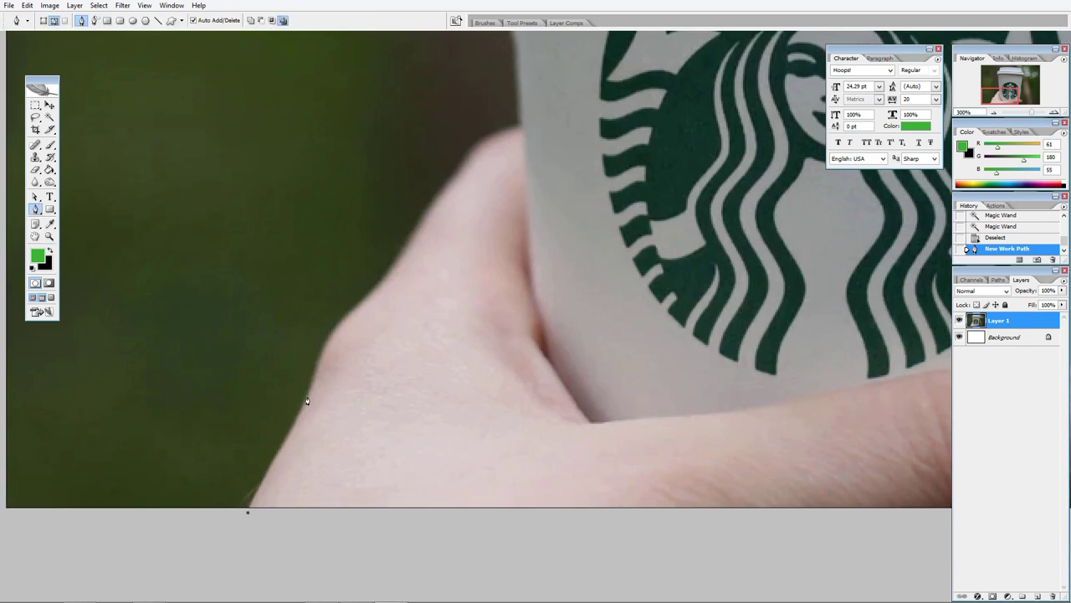
left_click(309, 391)
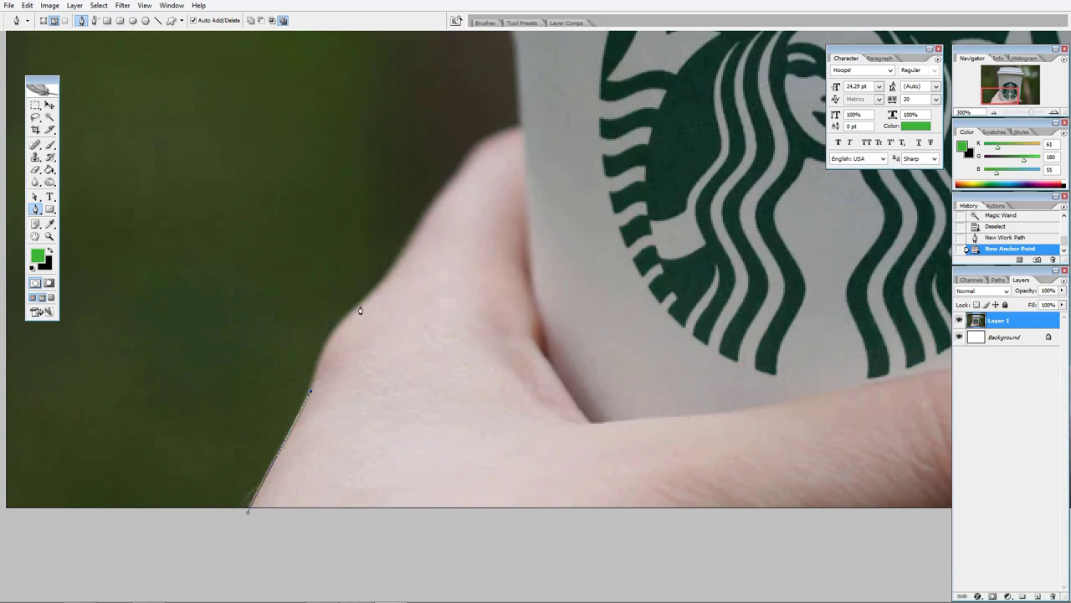
left_click_drag(360, 306, 399, 290)
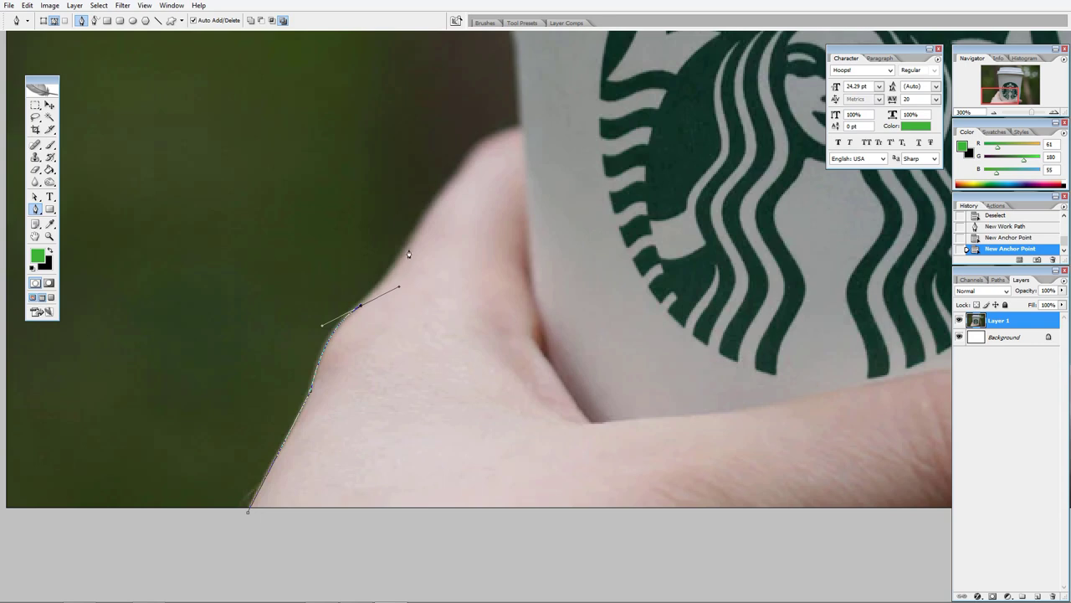
left_click(406, 249)
key("ctrl+z")
left_click(361, 307, "alt")
left_click_drag(399, 260, 421, 225)
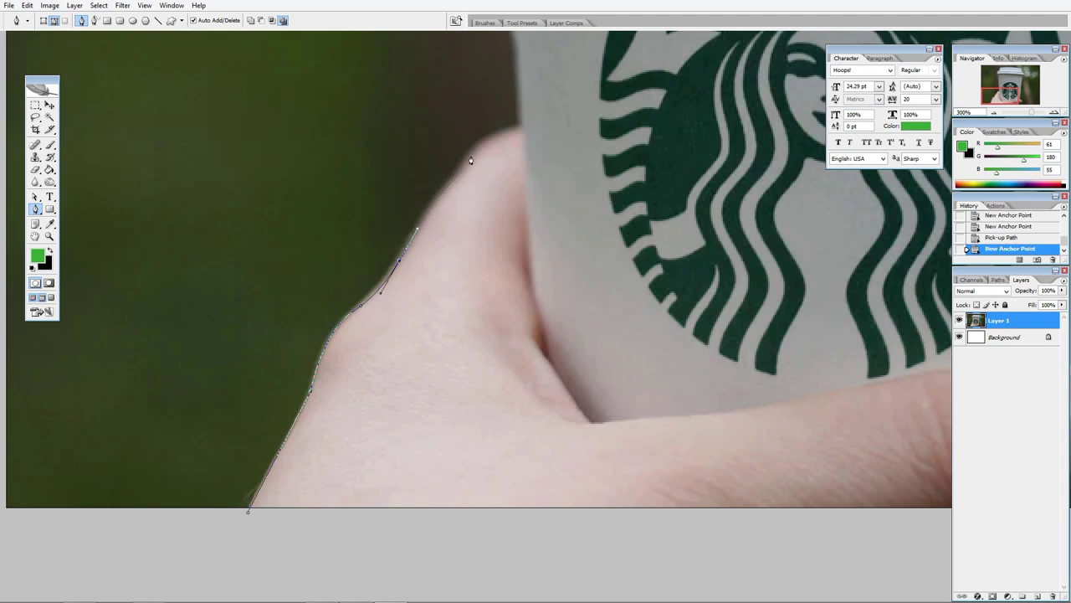
- Extend the path up the finger to the fingertip and nudge its endpoint into place with Direct Selection
mouse_move(474, 154)
left_mouse_down()
mouse_move(494, 137)
mouse_move(514, 359)
left_mouse_up()
left_click(540, 131)
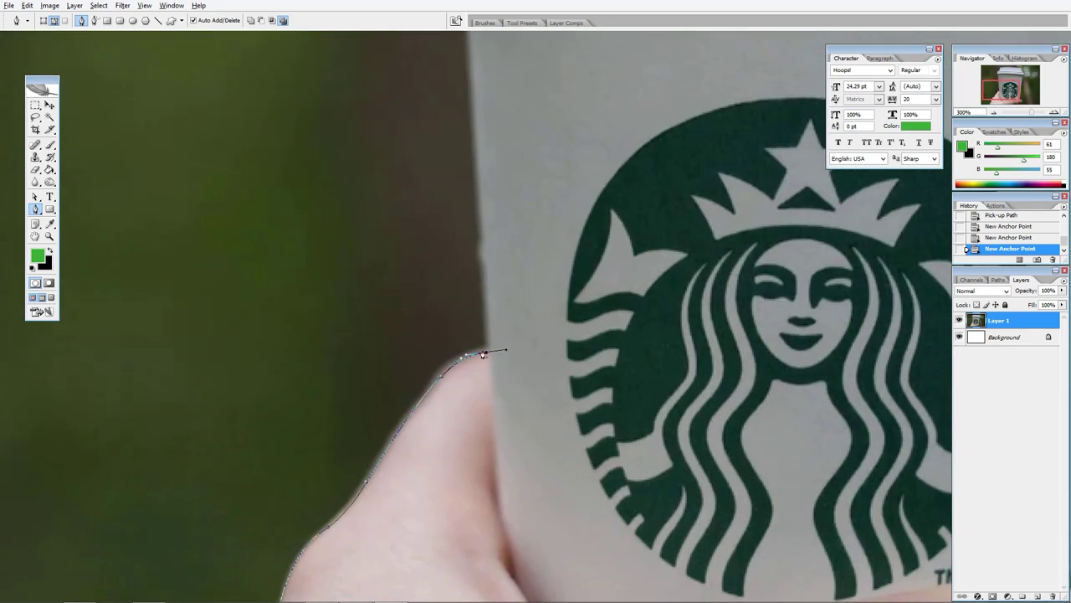
left_click(486, 355)
key("a")
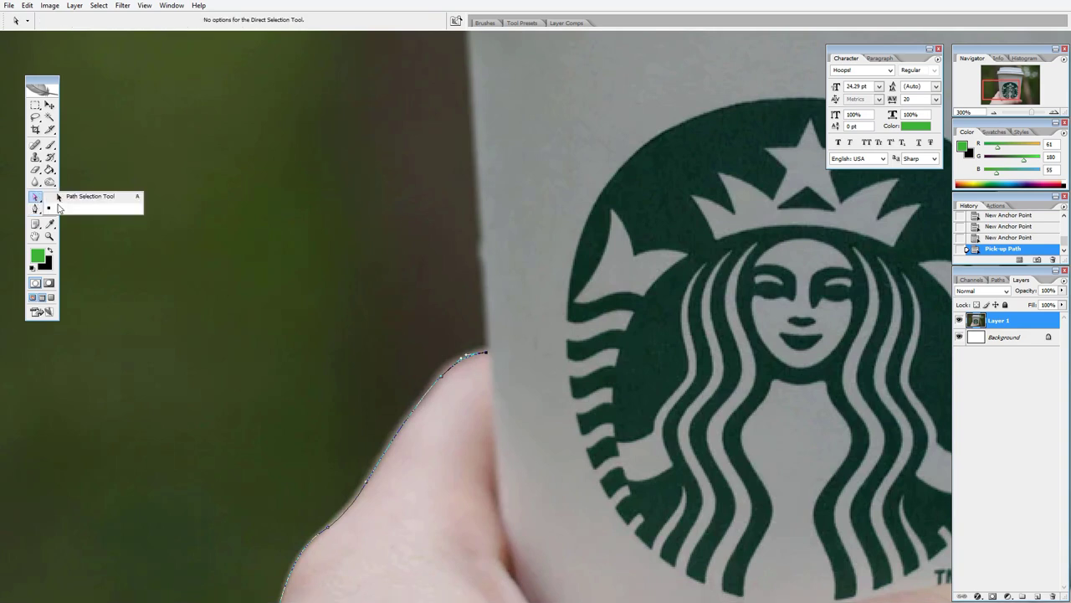
left_click(487, 357)
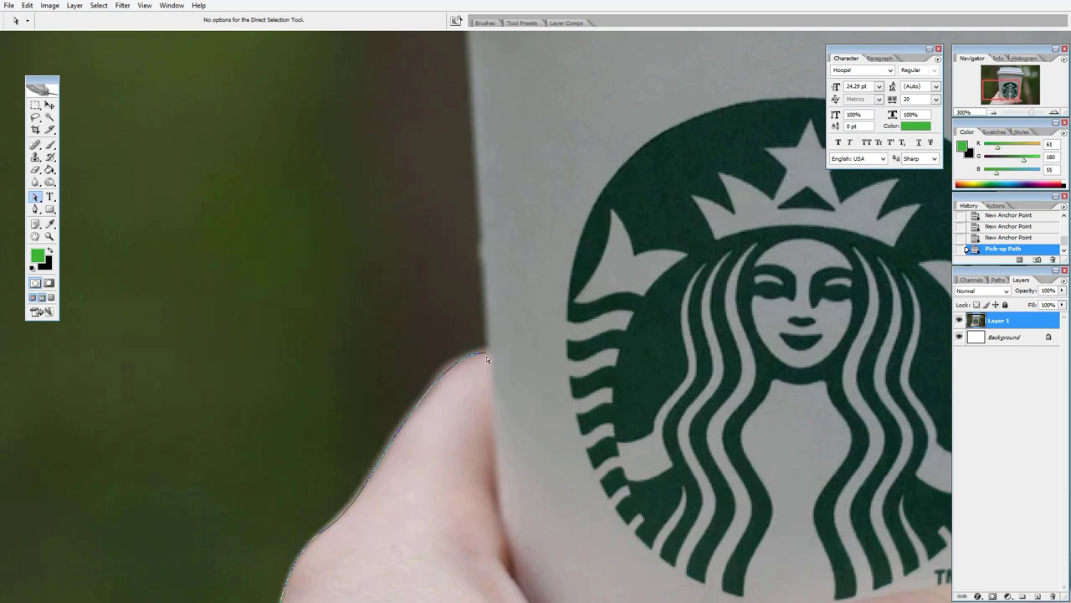
left_click_drag(487, 358, 501, 353)
key("p")
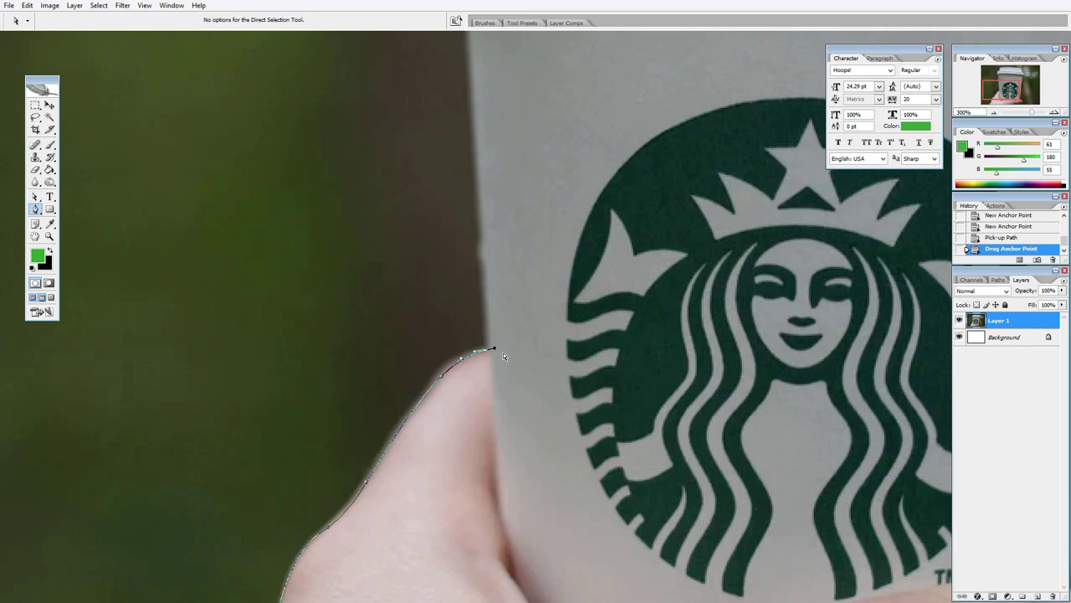
left_click(494, 353)
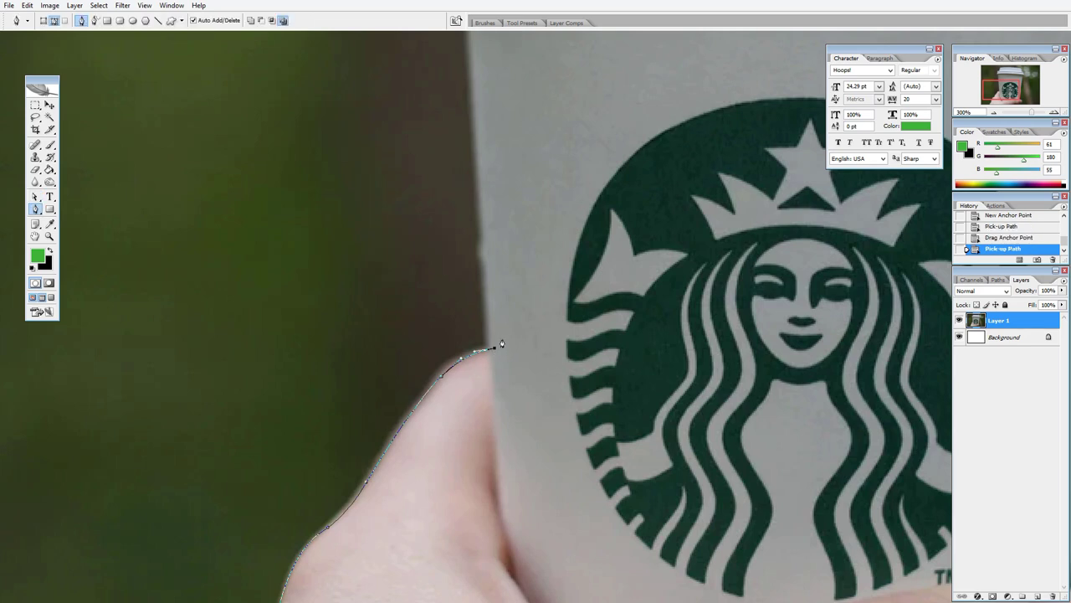
left_click_drag(509, 240, 499, 366)
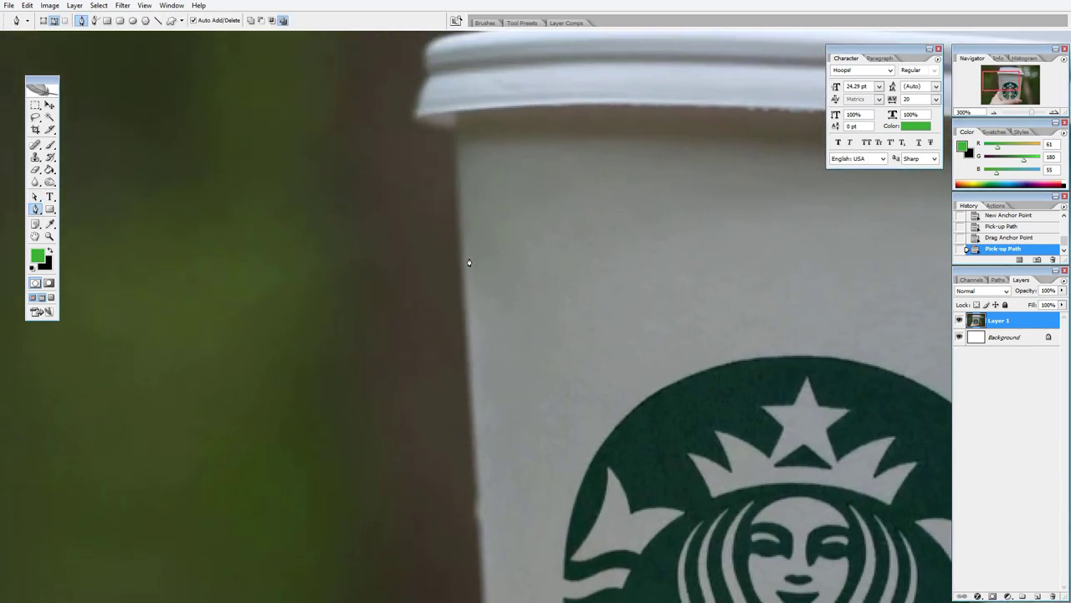
- Add anchors up the cup's top-left edge and along the top of the lid
left_click(457, 143)
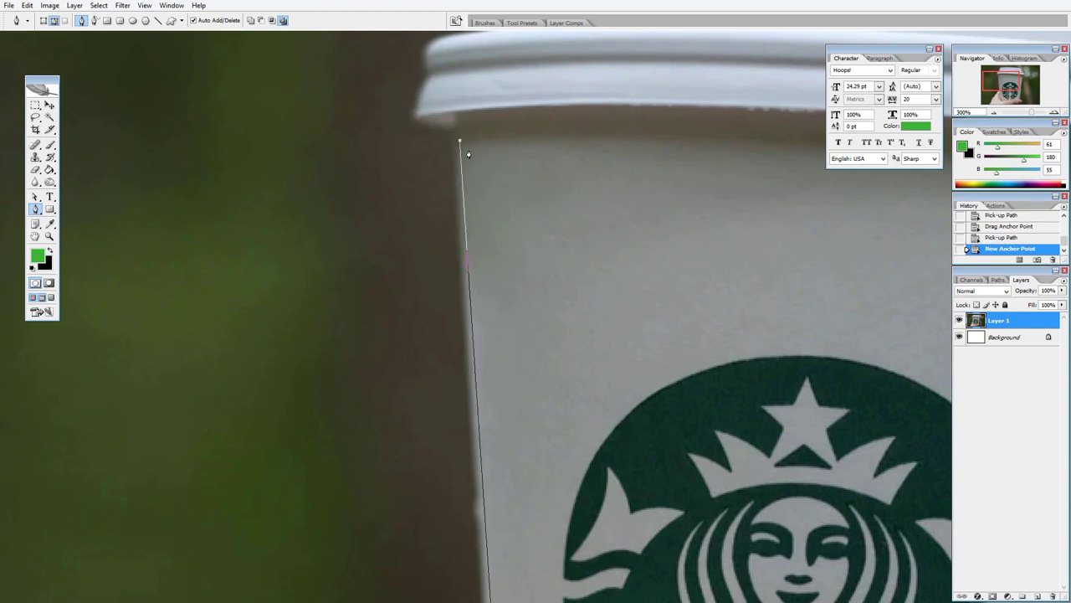
mouse_move(468, 154)
left_mouse_down()
mouse_move(479, 172)
mouse_move(437, 147)
mouse_move(441, 105)
mouse_move(407, 204)
mouse_move(435, 179)
left_mouse_up()
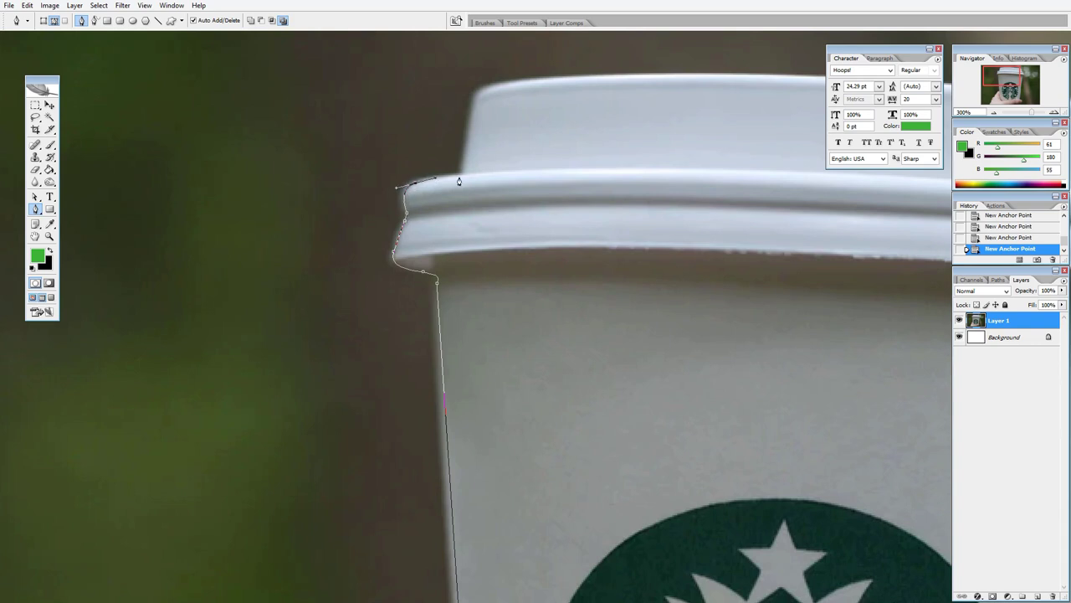
left_click_drag(458, 179, 449, 253)
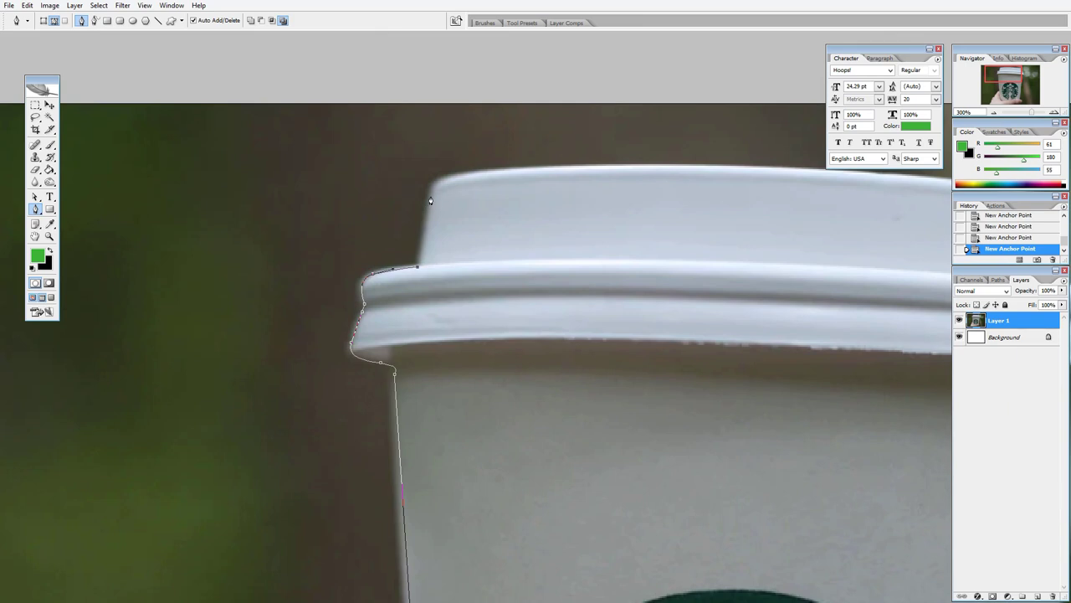
left_click(430, 200)
left_click_drag(463, 176, 498, 176)
left_click_drag(502, 172, 442, 205)
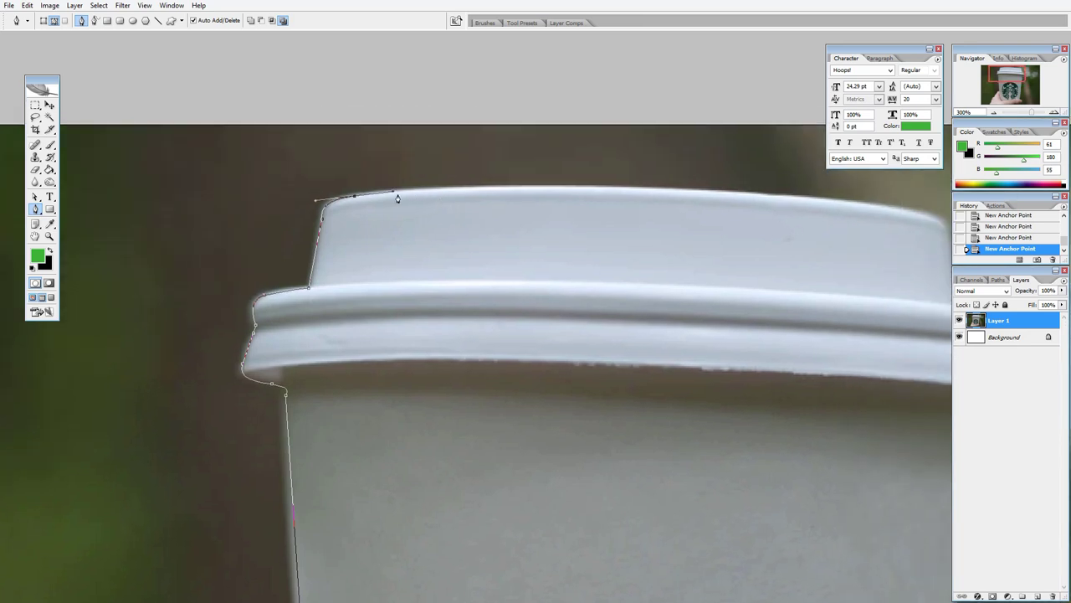
left_click_drag(521, 187, 597, 186)
- Curve the path around the lid's right corner down to the rim, redoing the rim anchor
mouse_move(678, 196)
left_mouse_down()
mouse_move(612, 215)
mouse_move(684, 209)
mouse_move(546, 205)
left_mouse_up()
mouse_move(634, 214)
left_mouse_down()
mouse_move(653, 220)
mouse_move(671, 269)
left_mouse_up()
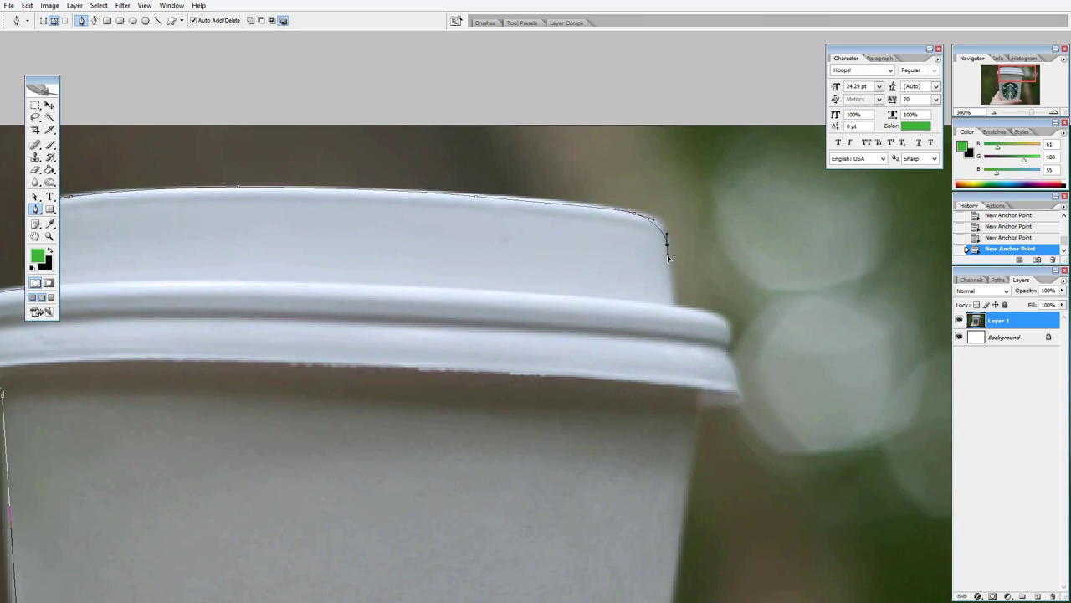
left_click(674, 307)
left_click_drag(728, 326, 724, 349)
key("ctrl+z")
left_click_drag(728, 323, 732, 334)
left_click(724, 346)
key("ctrl+alt+z")
key("ctrl+alt+z")
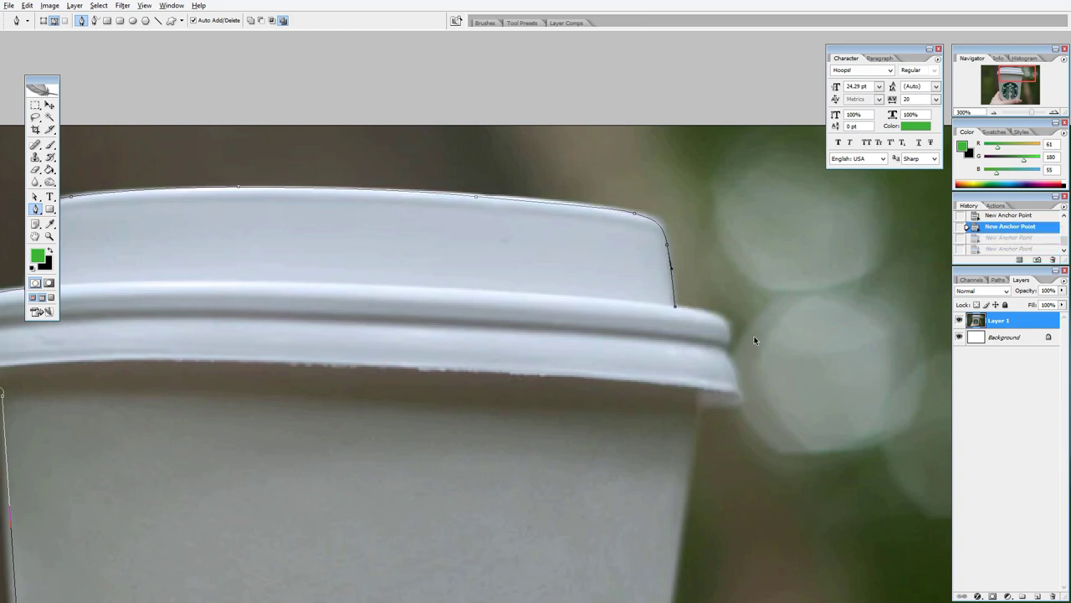
key("ctrl+alt+z")
key("ctrl+alt+z")
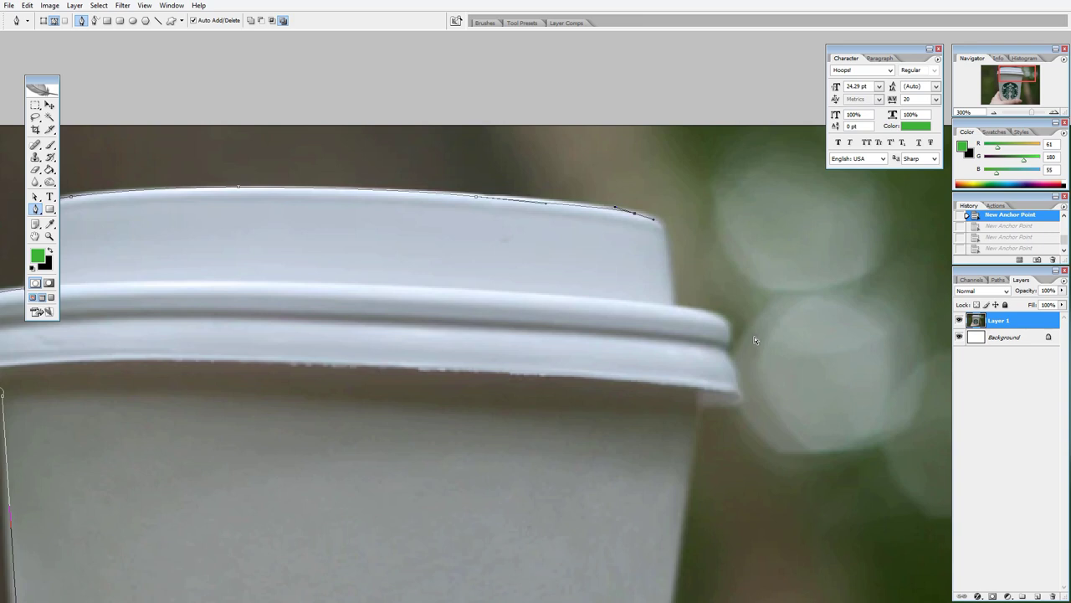
key("ctrl+shift+z")
key("ctrl+shift+z")
key("ctrl+shift+z")
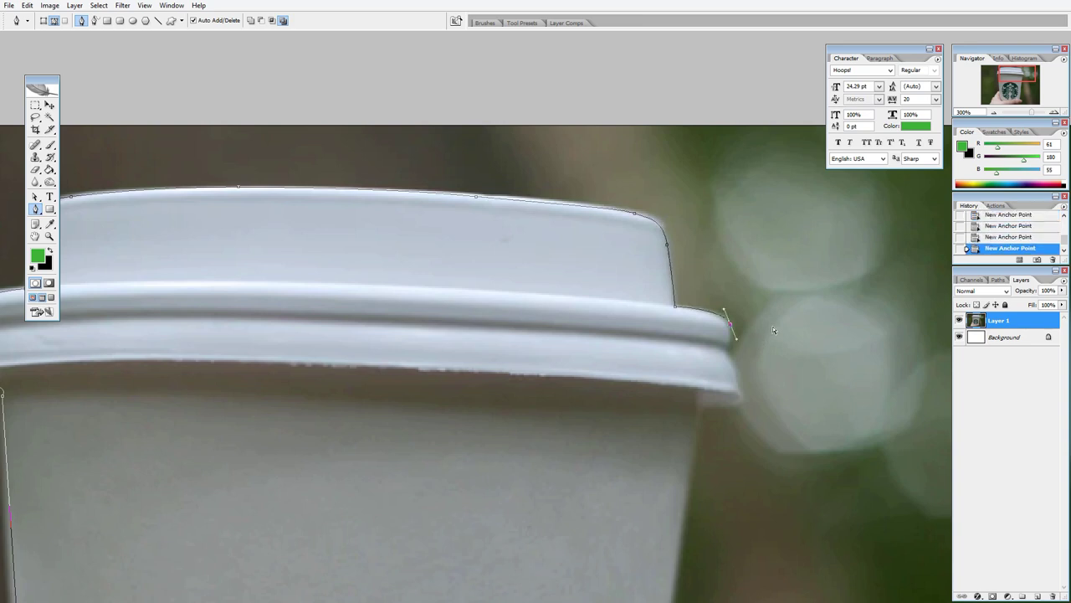
key("ctrl+shift+z")
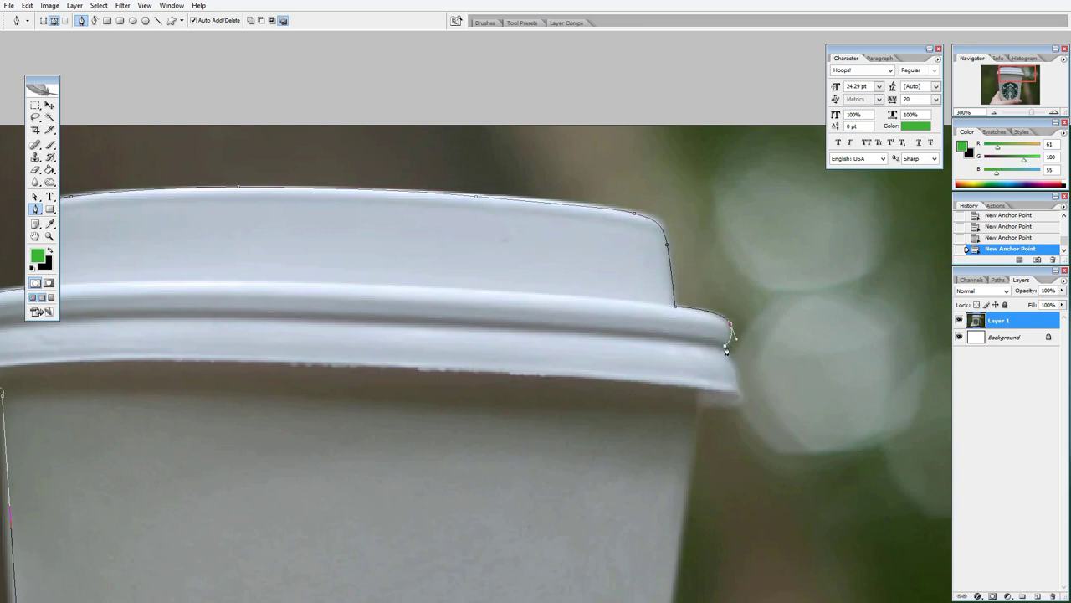
- Continue the path from the lid rim down the cup's right edge to where it meets the thumb
left_click(725, 349)
mouse_move(740, 390)
left_mouse_down()
mouse_move(741, 402)
mouse_move(700, 409)
mouse_move(698, 423)
left_mouse_up()
left_click(742, 406)
scroll(645, 335, "down", 5)
left_click(647, 406)
scroll(648, 406, "down", 5)
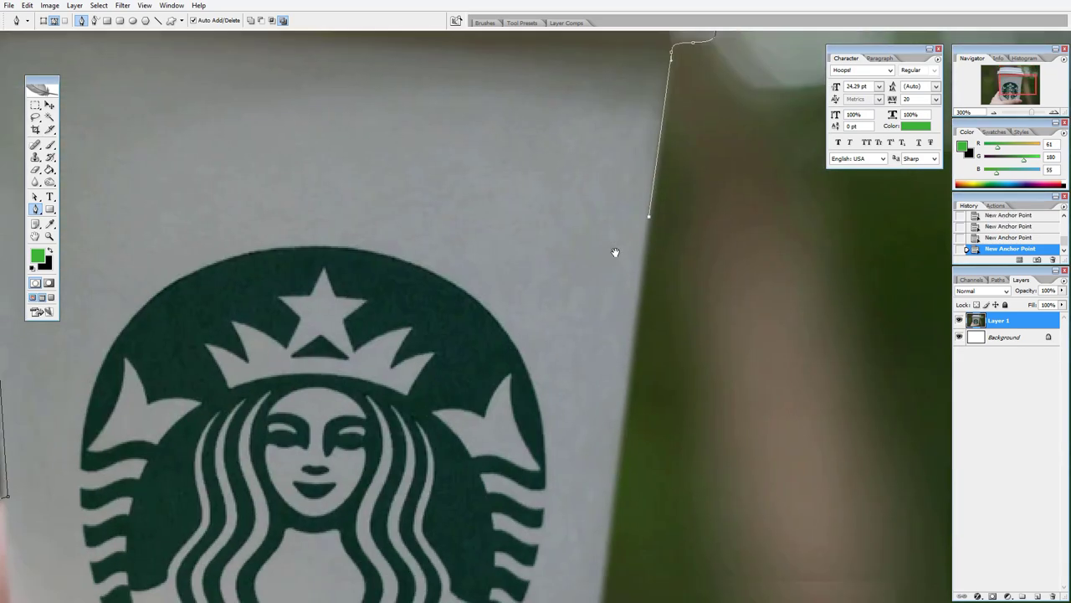
left_click(618, 436)
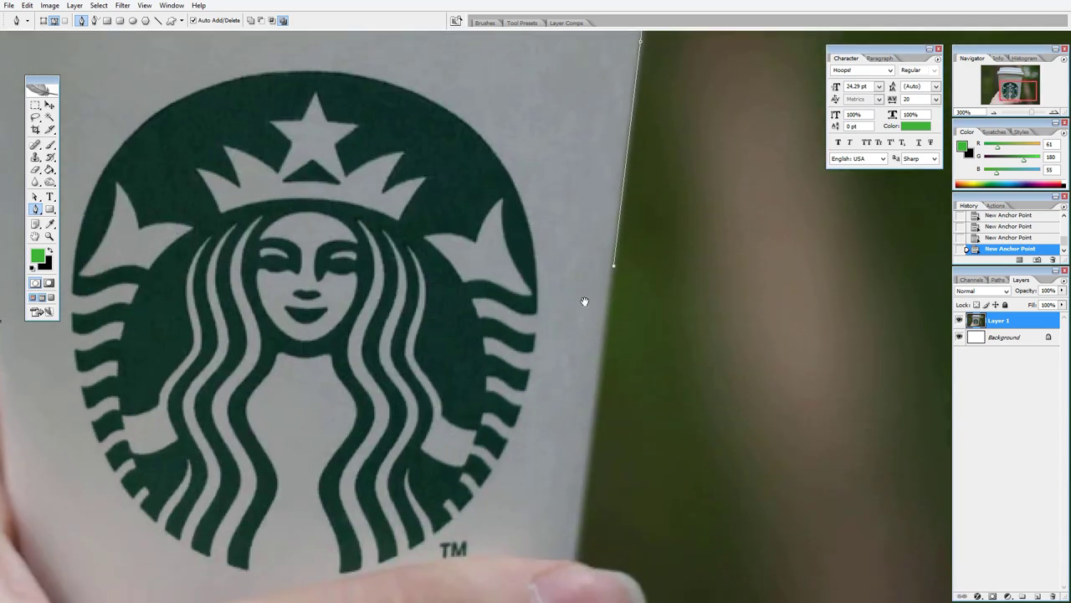
scroll(612, 360, "down", 2)
left_click(609, 365)
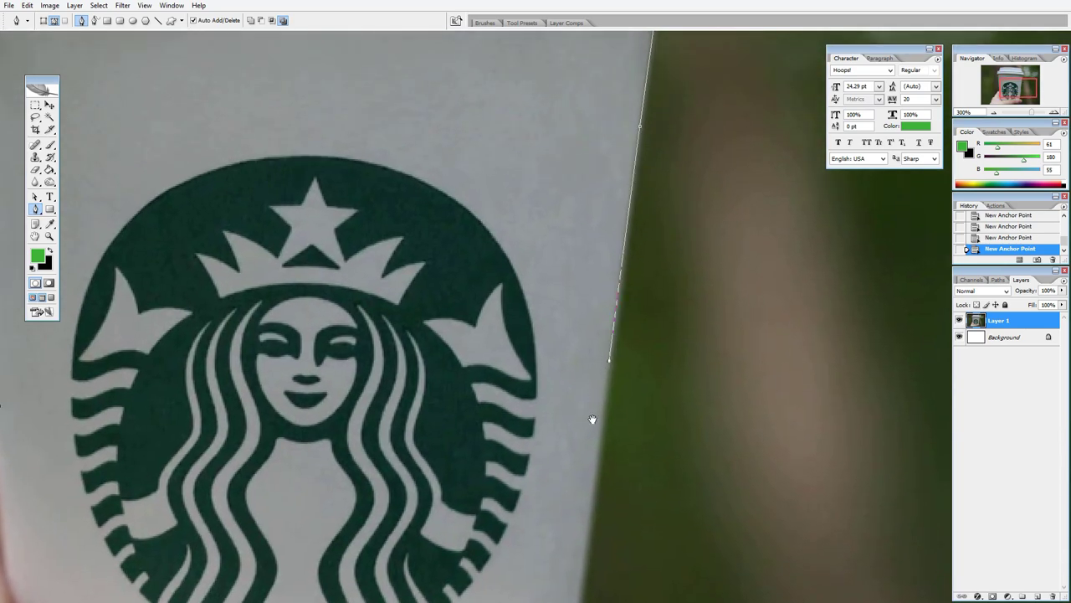
scroll(591, 421, "down", 2)
left_click(568, 432)
scroll(564, 419, "down", 3)
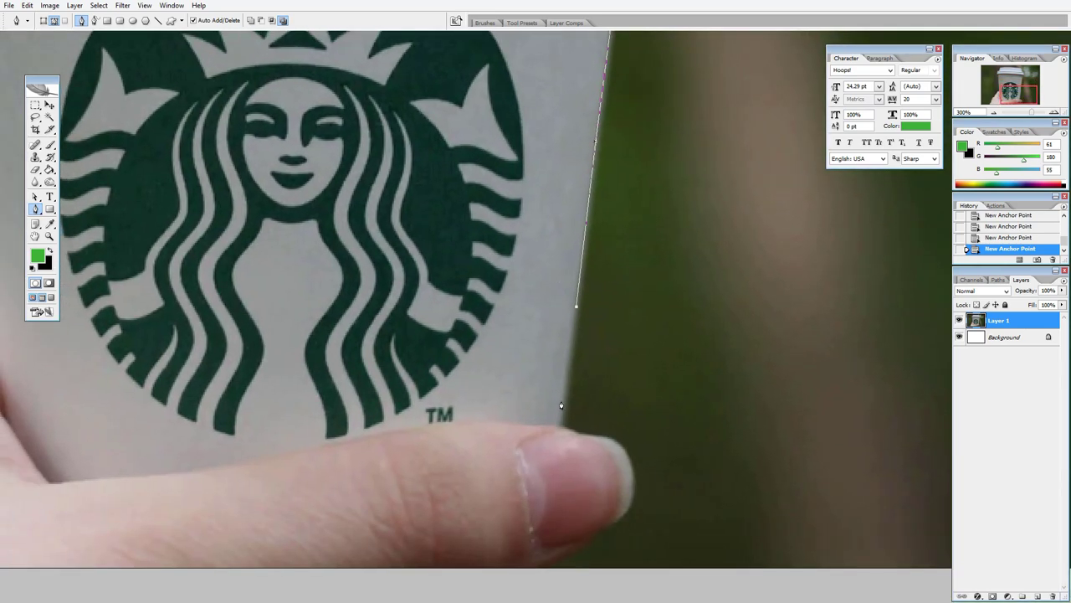
left_click(561, 424)
- Re-place the cup-thumb anchor and curve the outline around and under the thumb tip
left_click(577, 434)
key("ctrl+z")
key("ctrl+alt+z")
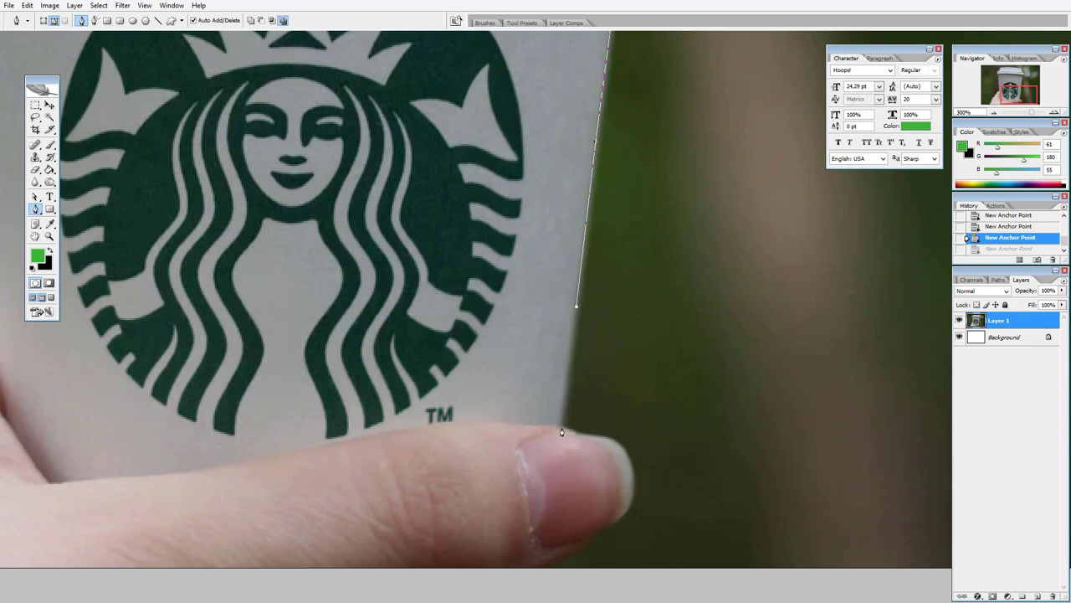
left_click(559, 427)
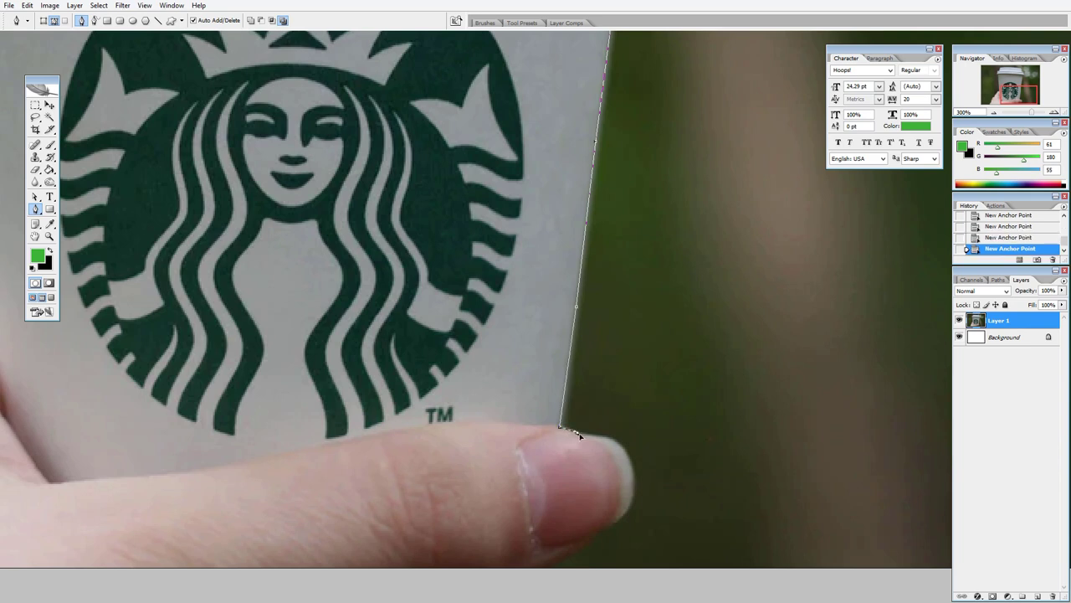
left_click(577, 433)
mouse_move(606, 444)
left_mouse_down()
mouse_move(622, 454)
mouse_move(635, 509)
left_mouse_up()
scroll(586, 469, "down", 2)
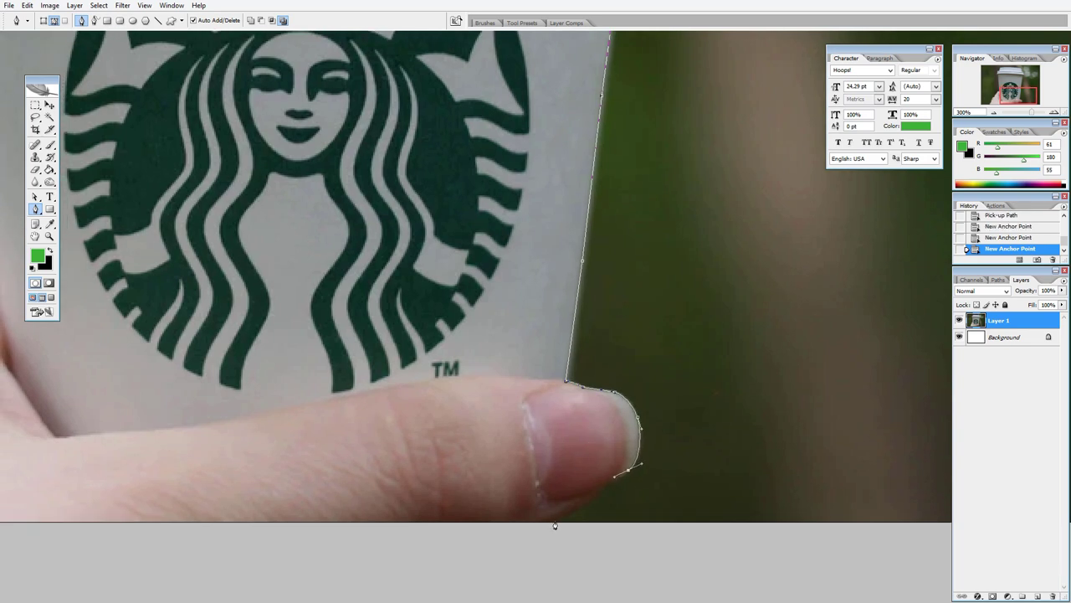
left_click_drag(545, 529, 521, 548)
- Close the pen outline around the cup and hand at its starting anchor
key("z")
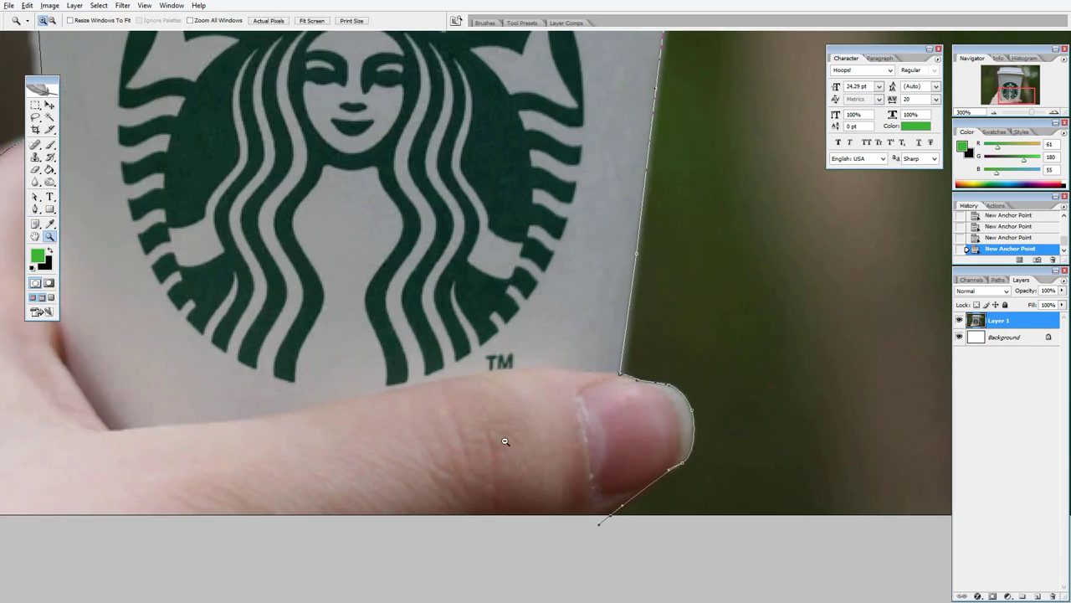
left_click(505, 441, "alt")
key("p")
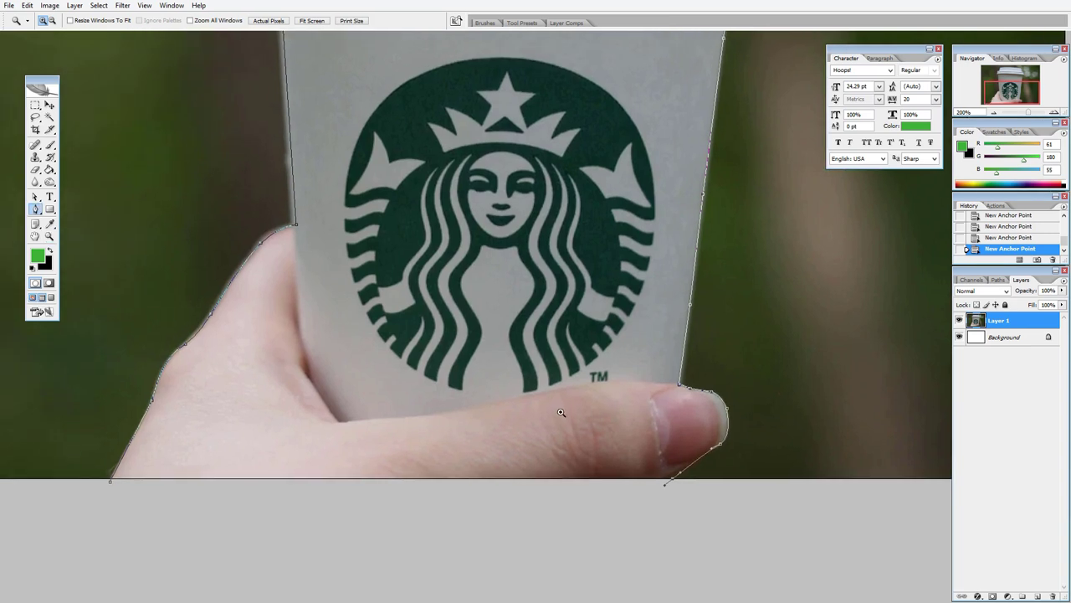
left_click(109, 486)
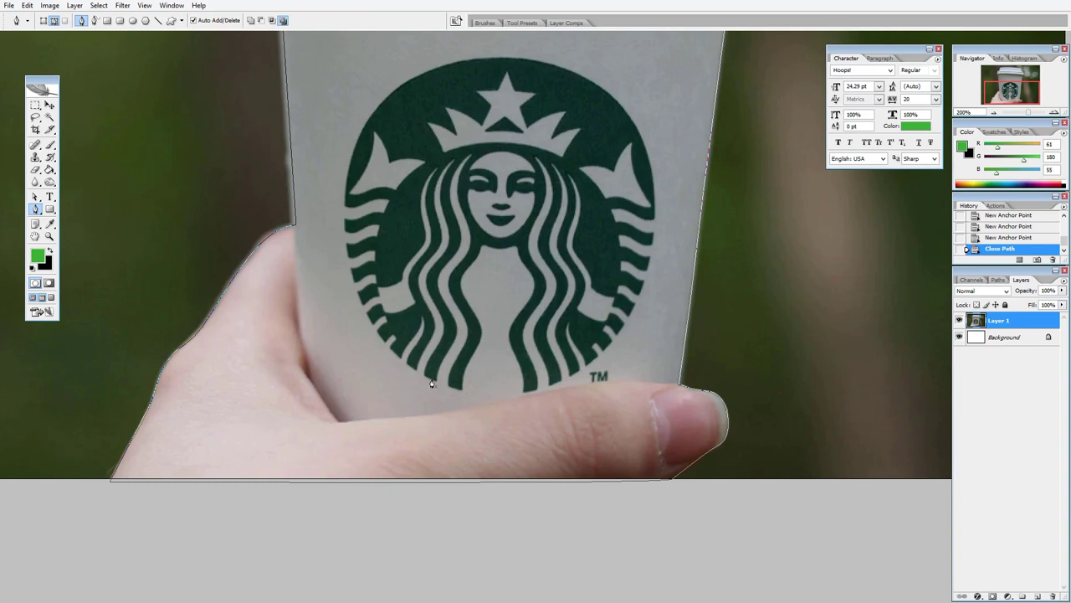
- Apply the closed outline as a vector mask on Layer 1, isolating the cup on white
key("z")
left_click(491, 333, "alt")
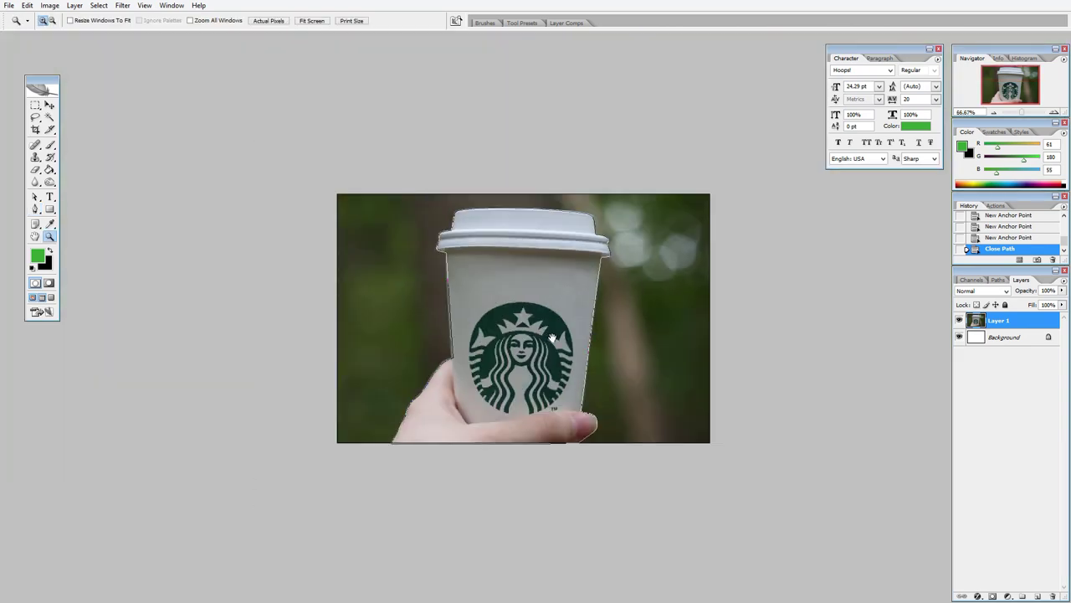
left_click(516, 327)
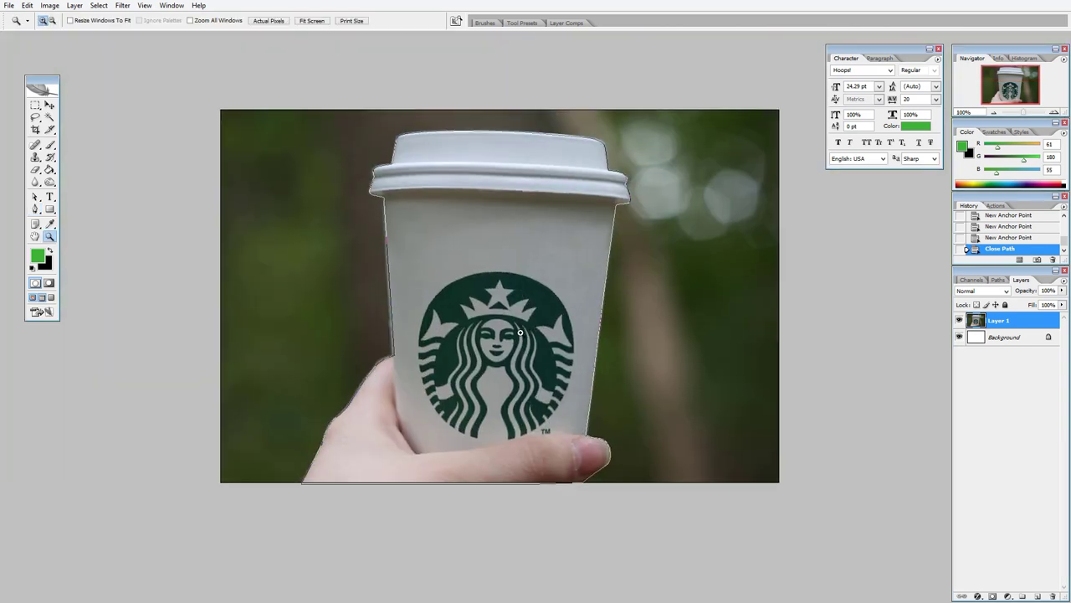
key("v")
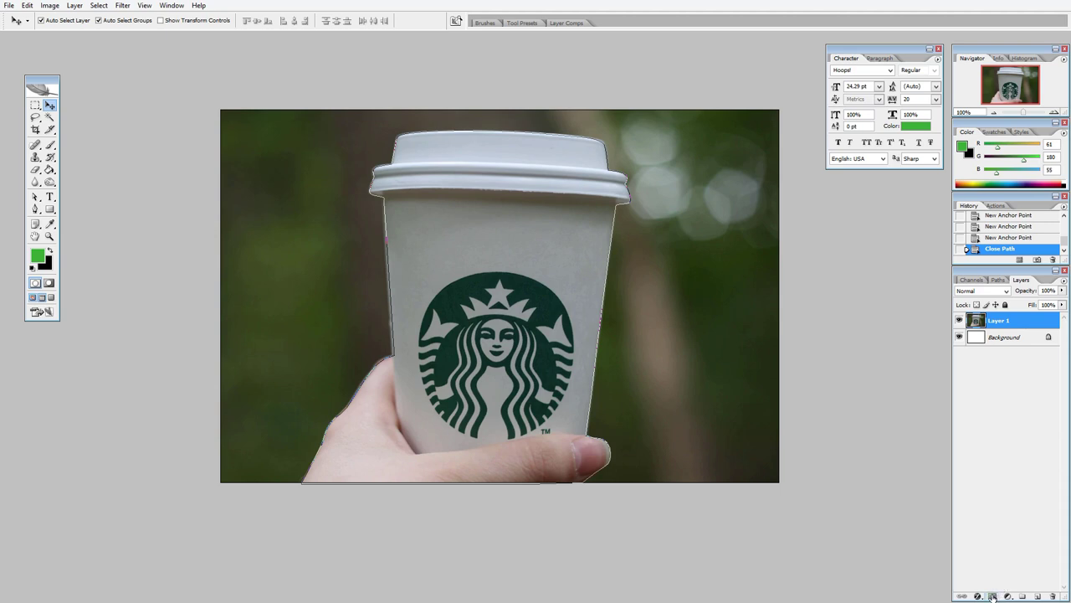
left_click(992, 596, "ctrl")
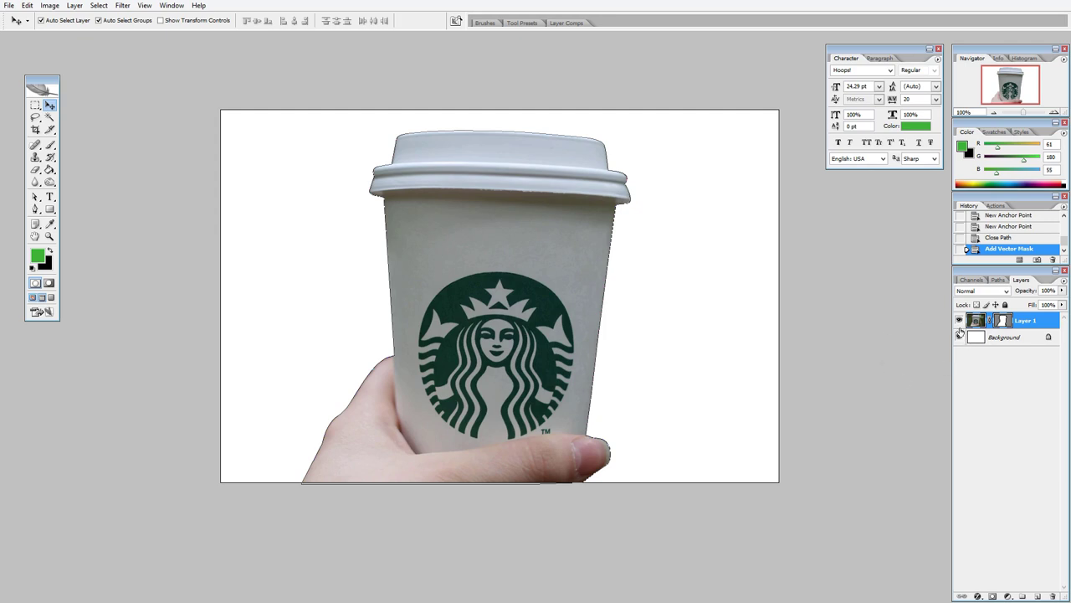
- Zoom in on the cutout edges and select Layer 1's vector mask outline
left_click(632, 294)
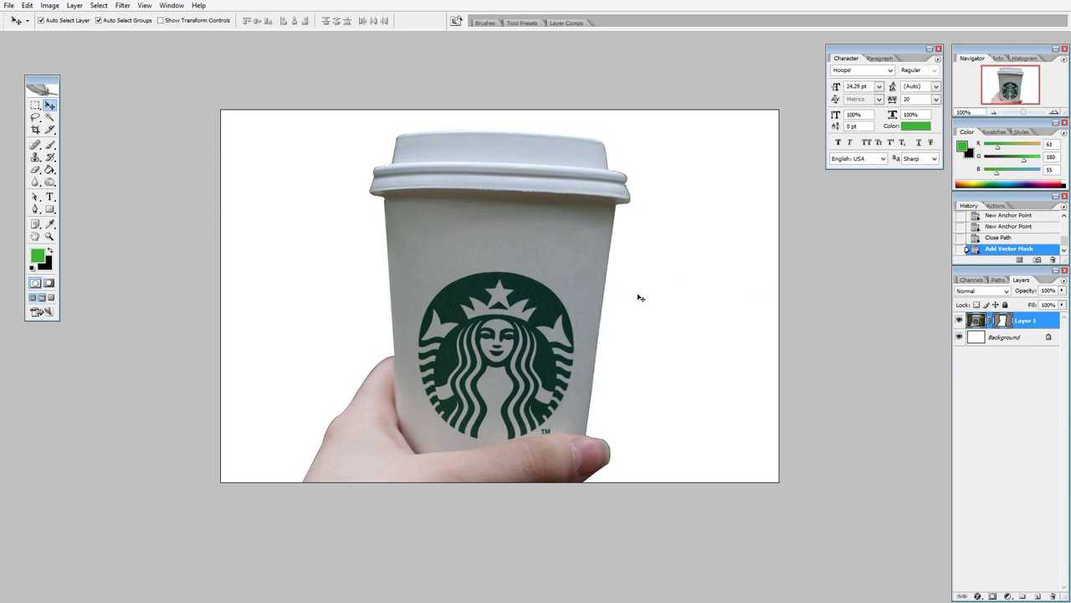
key("z")
left_click(379, 379)
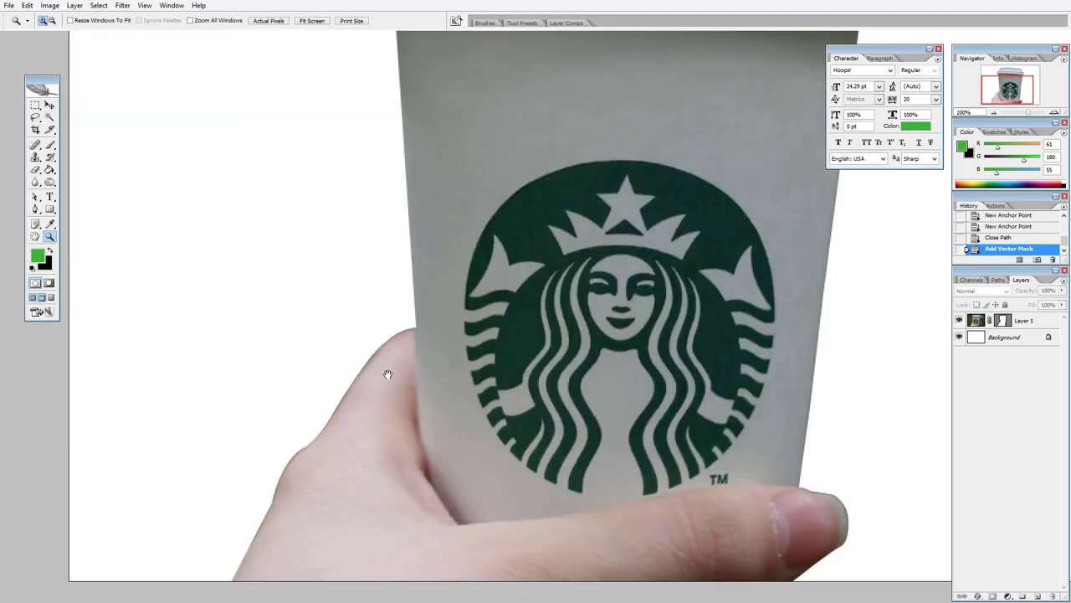
key("v")
left_click(414, 358)
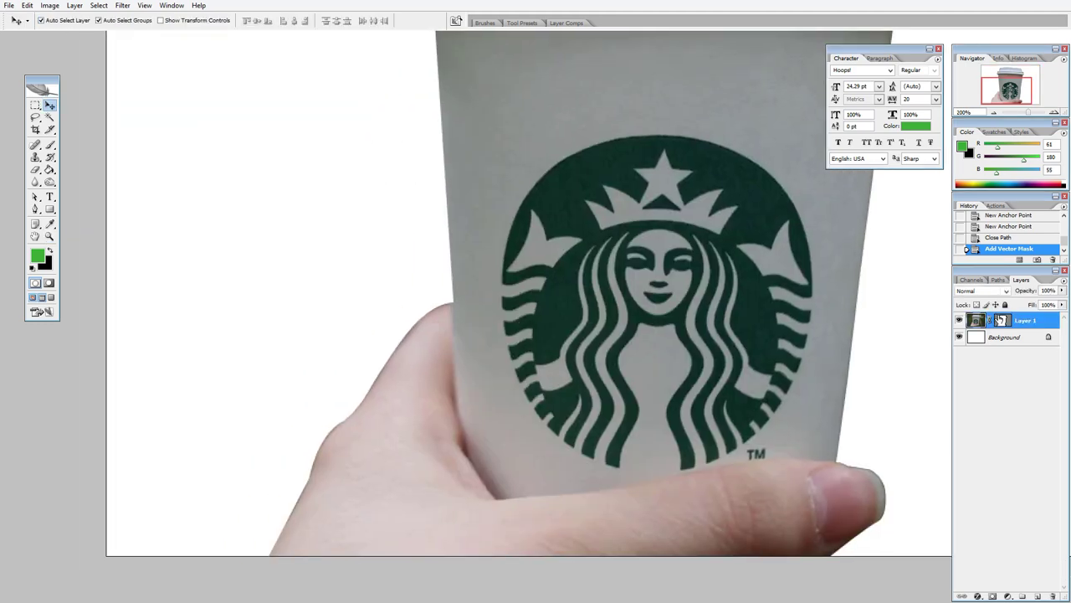
left_click(1004, 325)
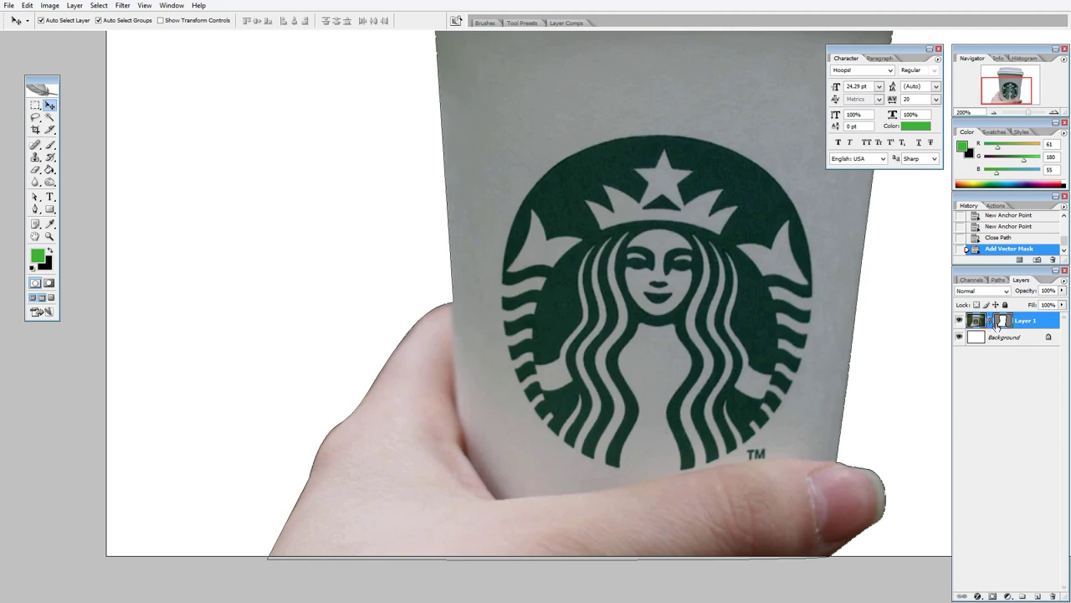
- Drag a mask anchor point to tighten the edge along the hand, then view the whole image
key("a")
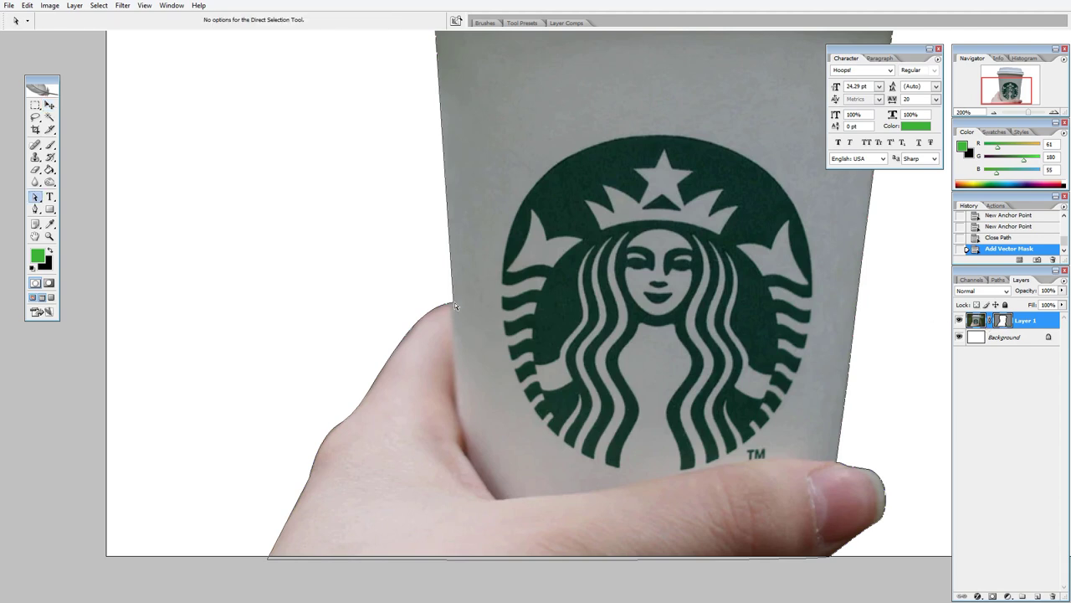
left_click(455, 308)
mouse_move(455, 308)
left_mouse_down()
mouse_move(340, 421)
mouse_move(306, 486)
left_mouse_up()
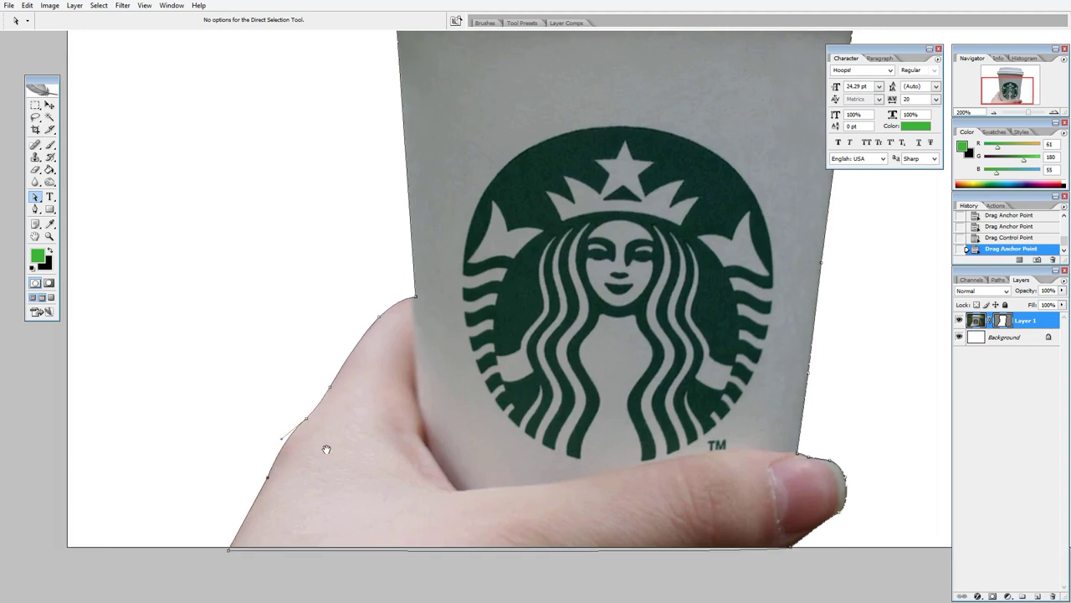
scroll(670, 468, "up", 6)
scroll(603, 469, "up", 2)
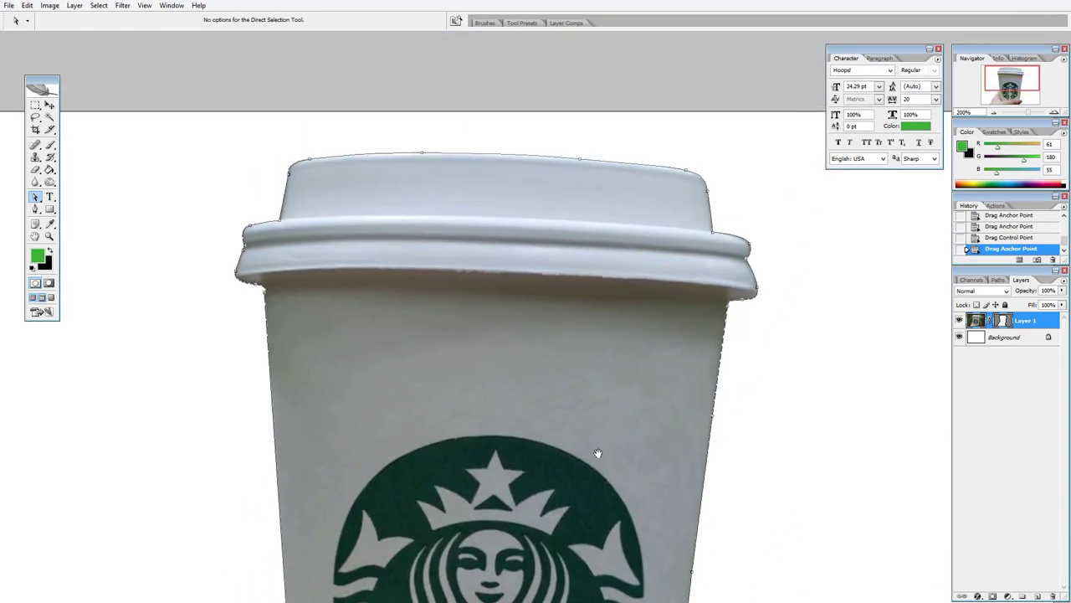
key("v")
left_click(748, 215)
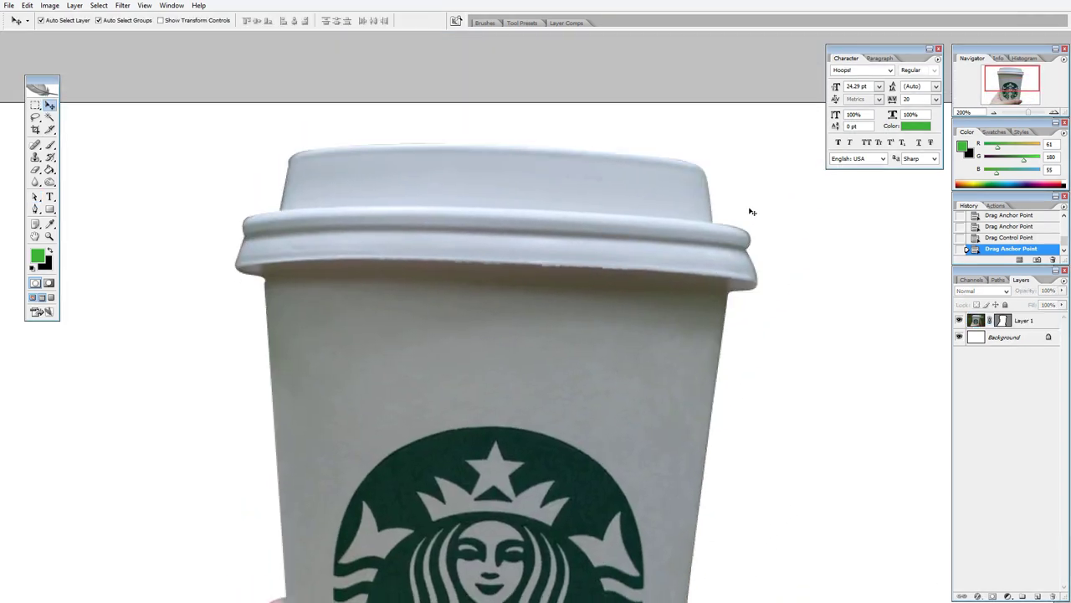
key("z")
left_click(600, 369, "alt")
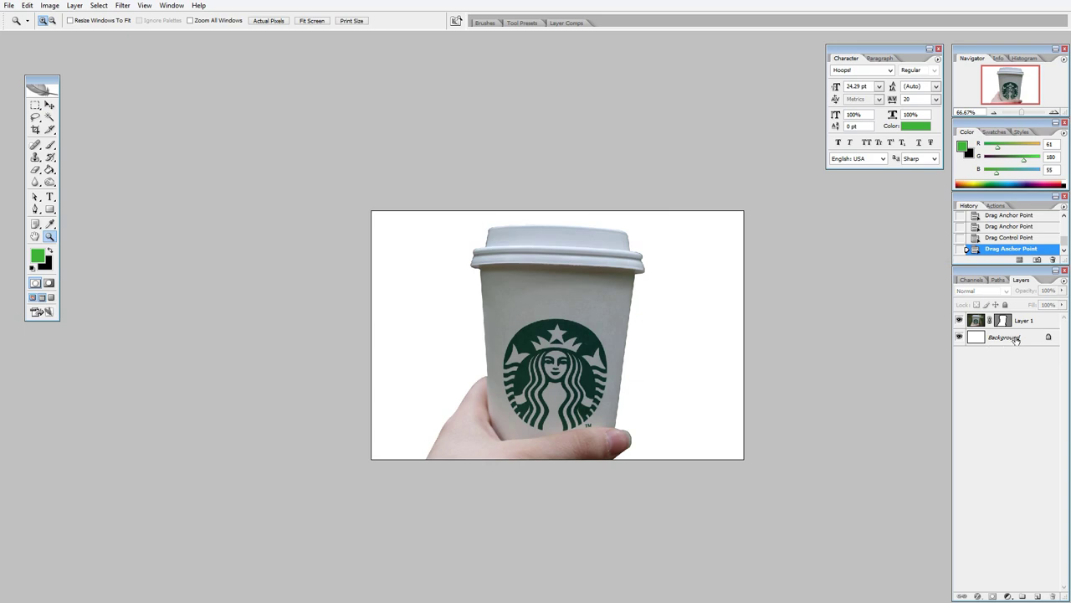
- Fill the Background layer with green while the cutout layer is hidden
left_click(1012, 338)
left_click(959, 321)
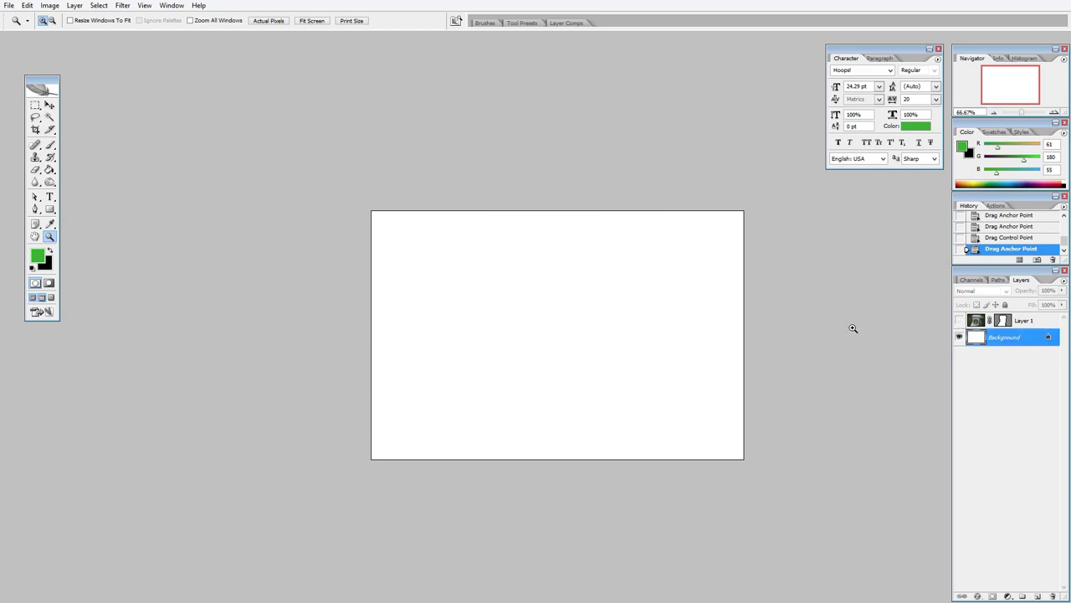
key("alt")
key("alt+BackSpace")
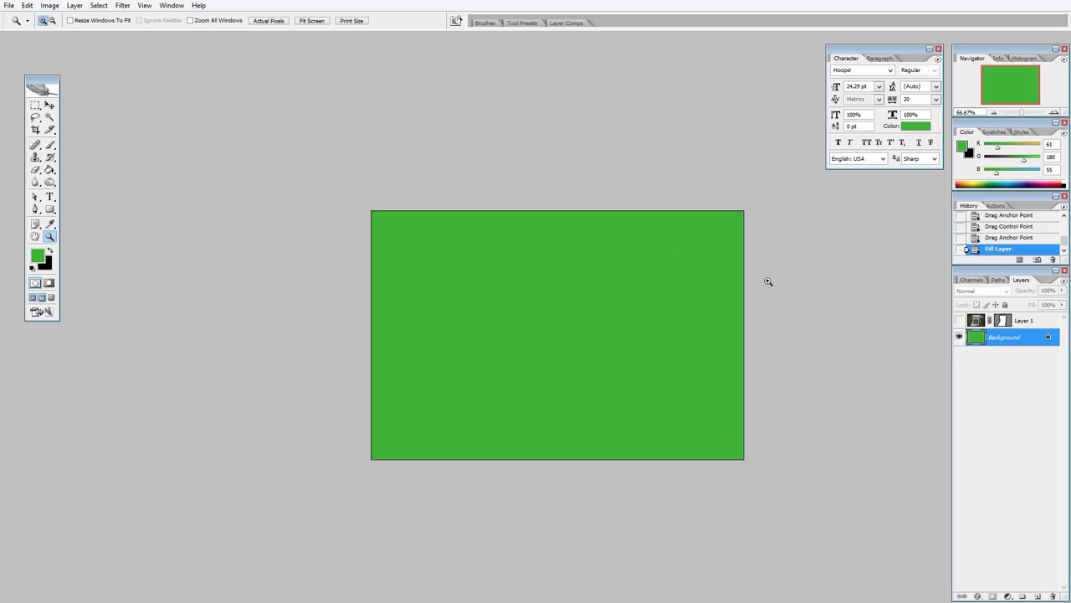
- Show the cutout, hide the green Background for transparency, and bring up Save As
left_click(959, 320)
key("v")
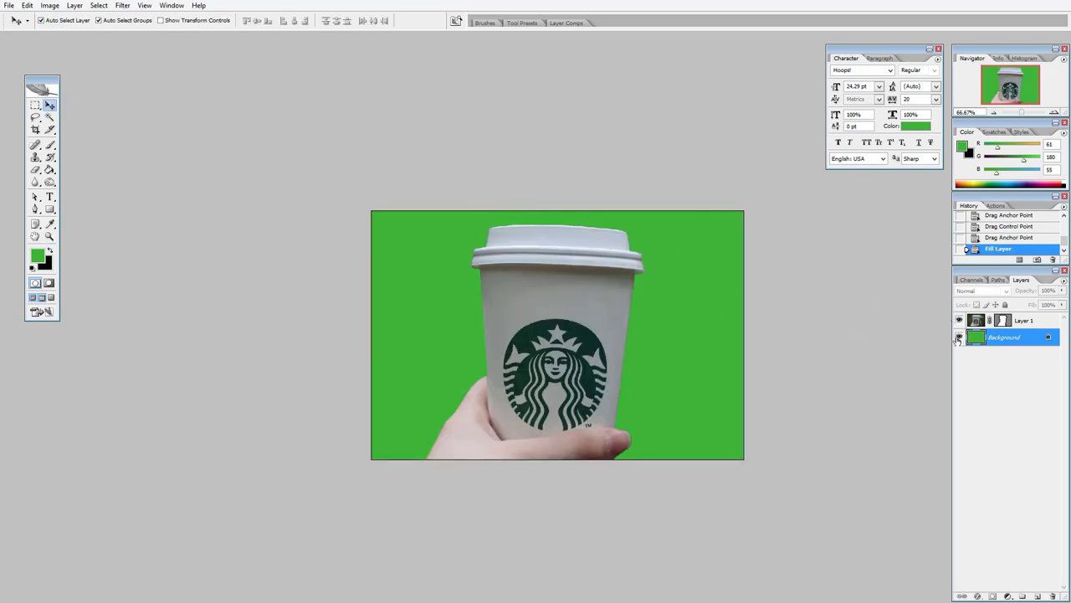
left_click(959, 337)
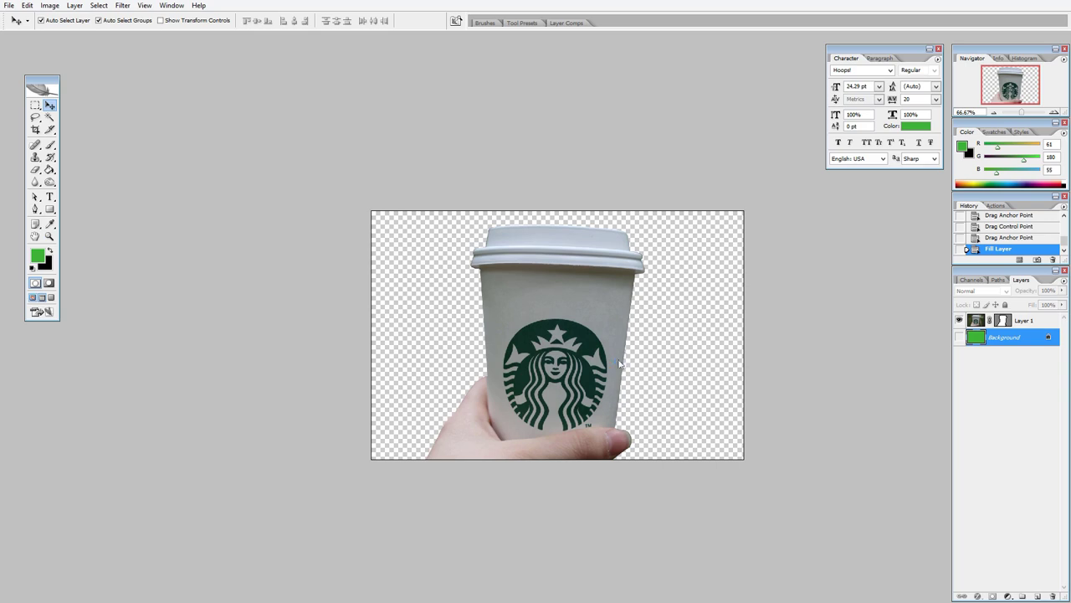
key("ctrl+shift+s")
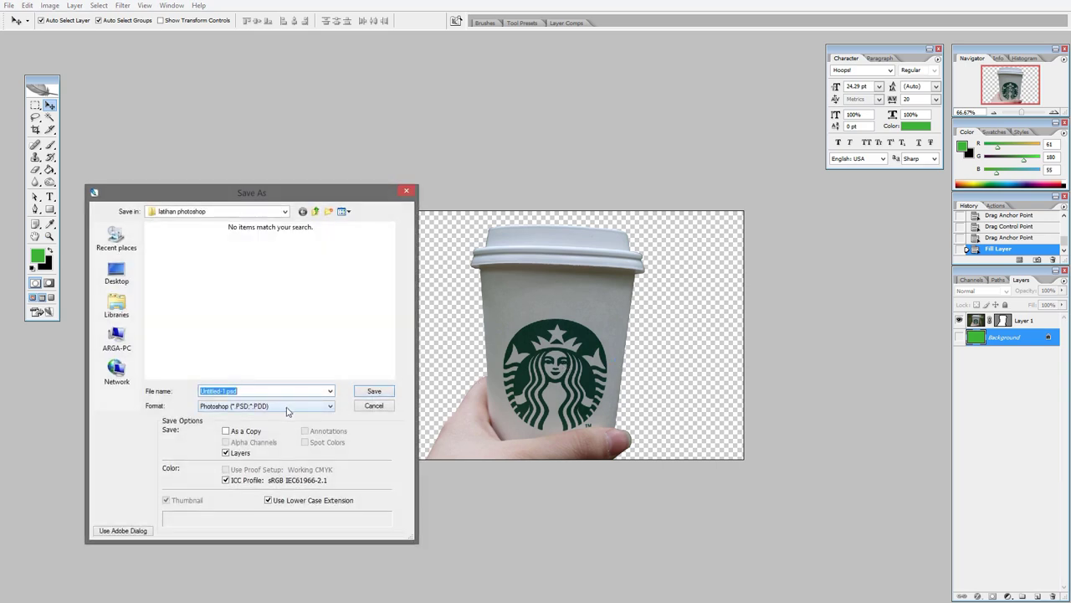
- Save the transparent cutout as a PNG copy in the latihan photoshop folder
left_click(287, 410)
left_click(224, 511)
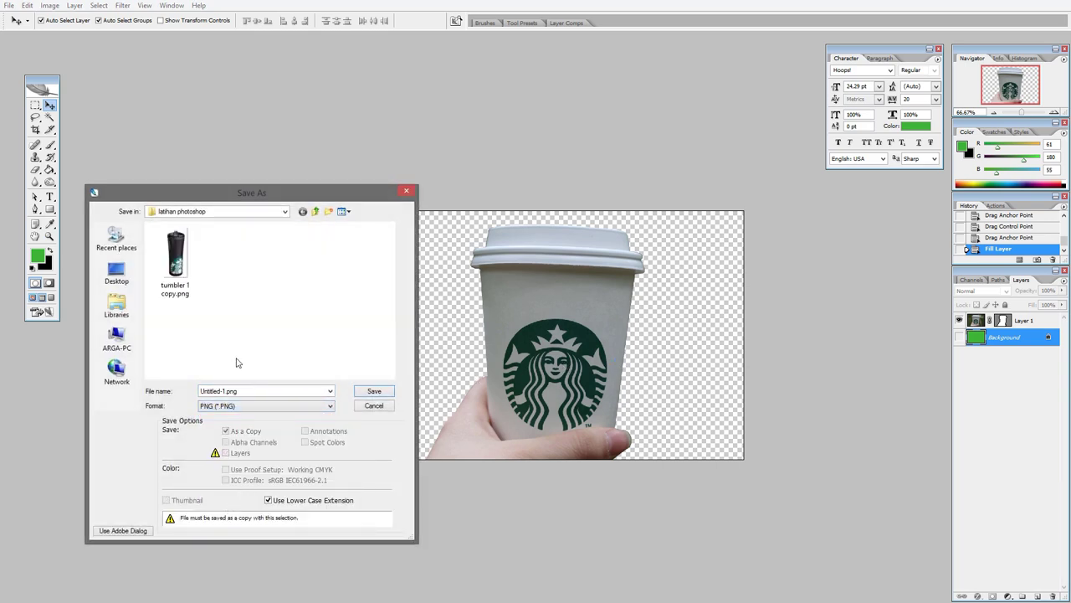
key("Return")
key("Return")
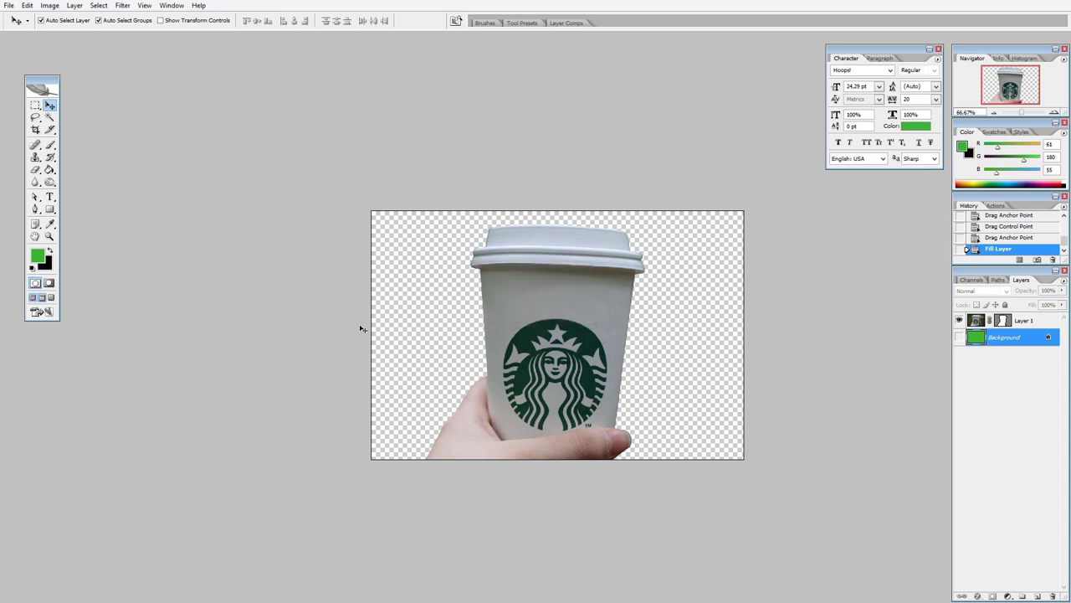
- Cycle the screen modes back to the standard window view with panels
key("alt+Tab")
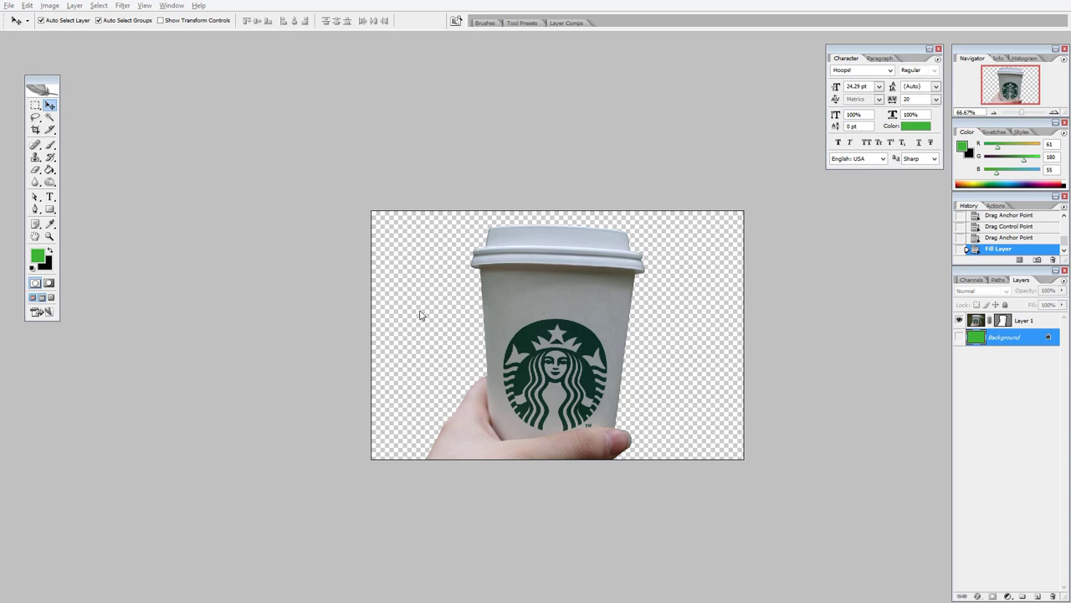
key("alt+Tab")
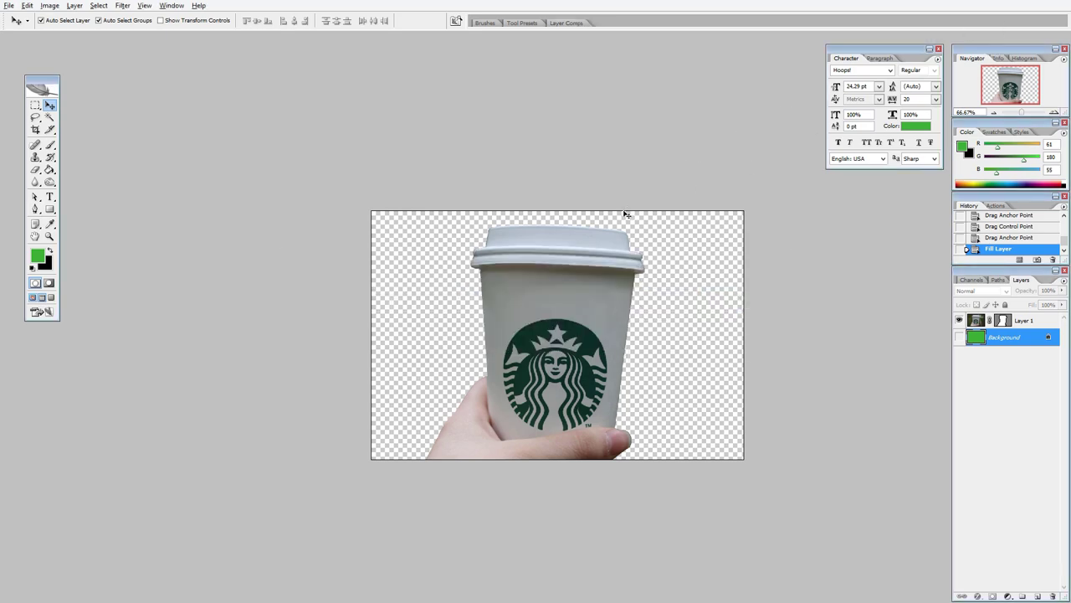
key("f")
key("f")
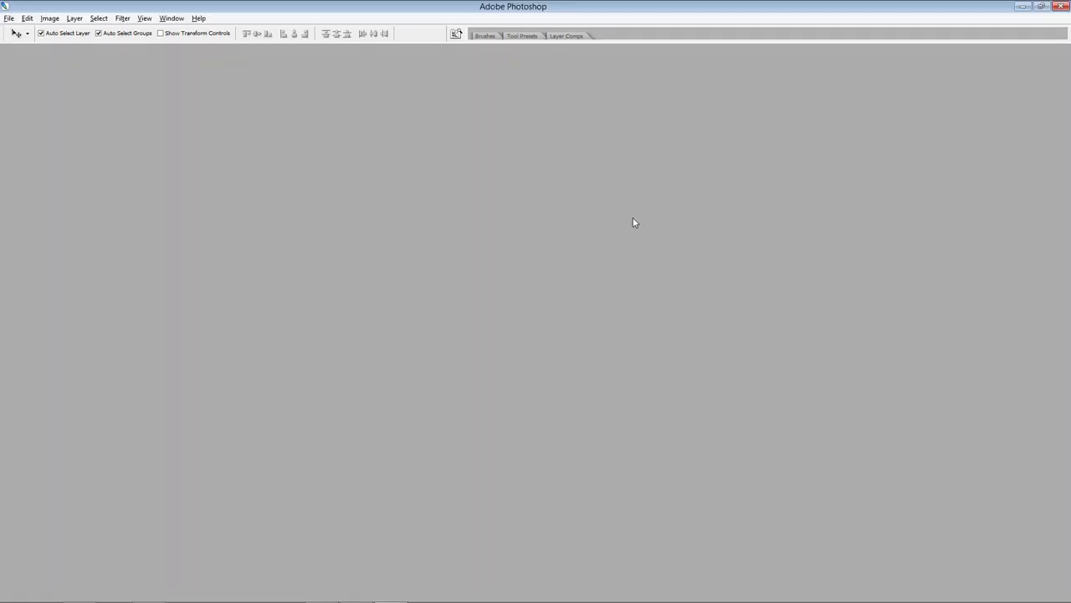
key("f")
key("f")
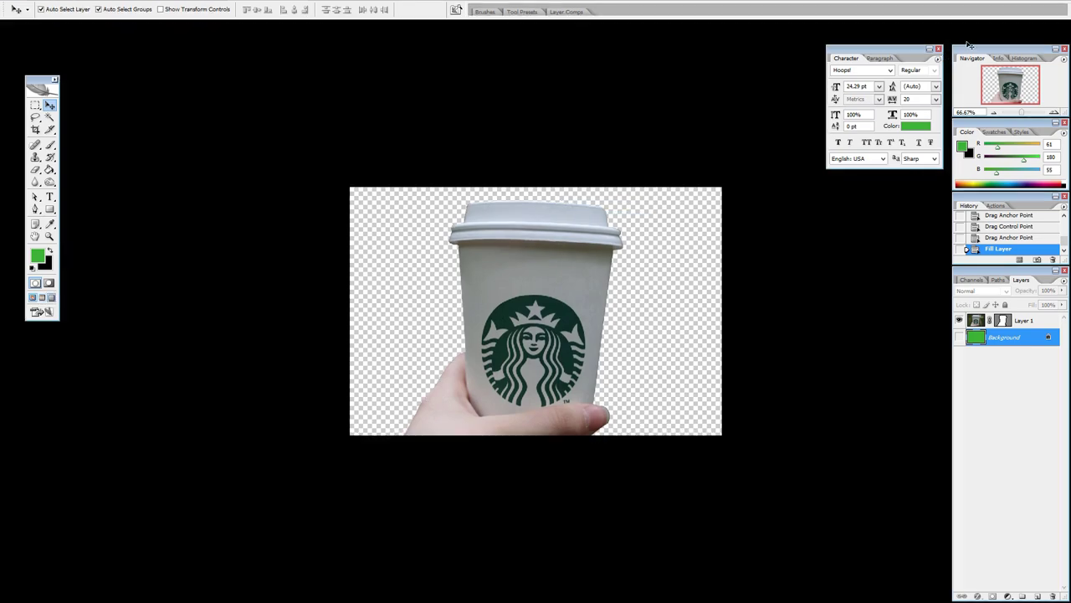
key("f")
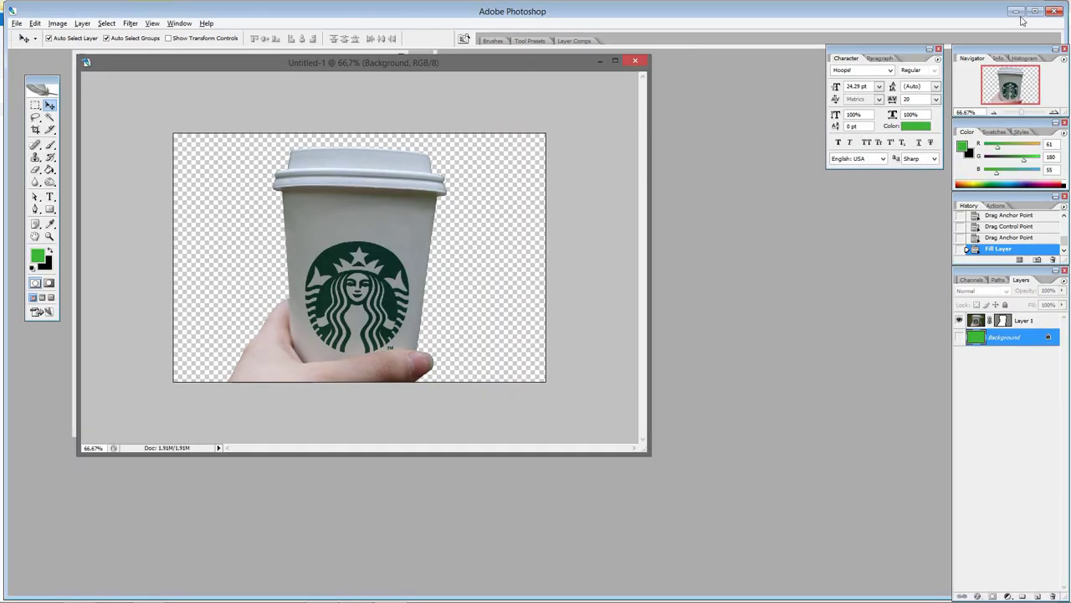
- Drag tumbler 3.png from File Explorer onto the WPS Presentation slide
left_click(1015, 10)
left_click_drag(141, 154, 165, 271)
key("alt+Tab")
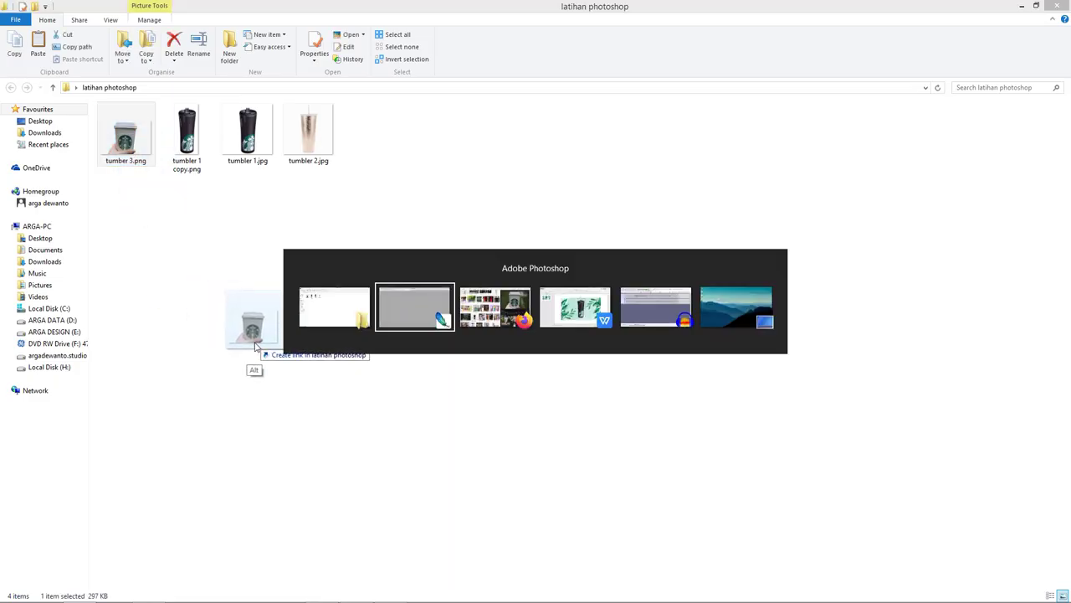
key("Tab")
key("Tab")
left_click_drag(234, 336, 484, 347)
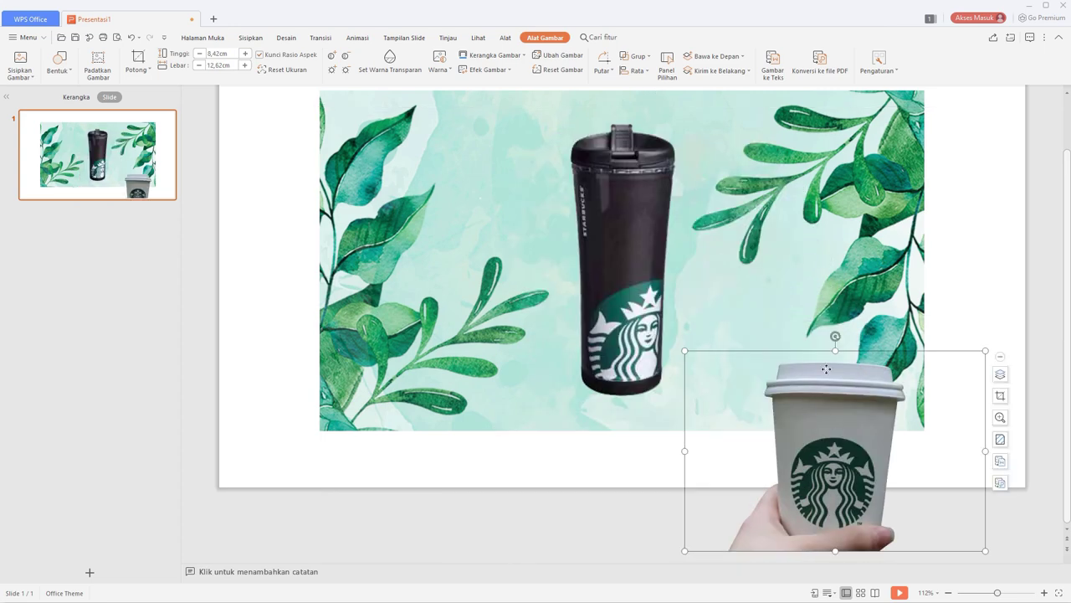
- Enlarge the cup picture and position it on the slide's right side
left_click_drag(826, 369, 692, 249)
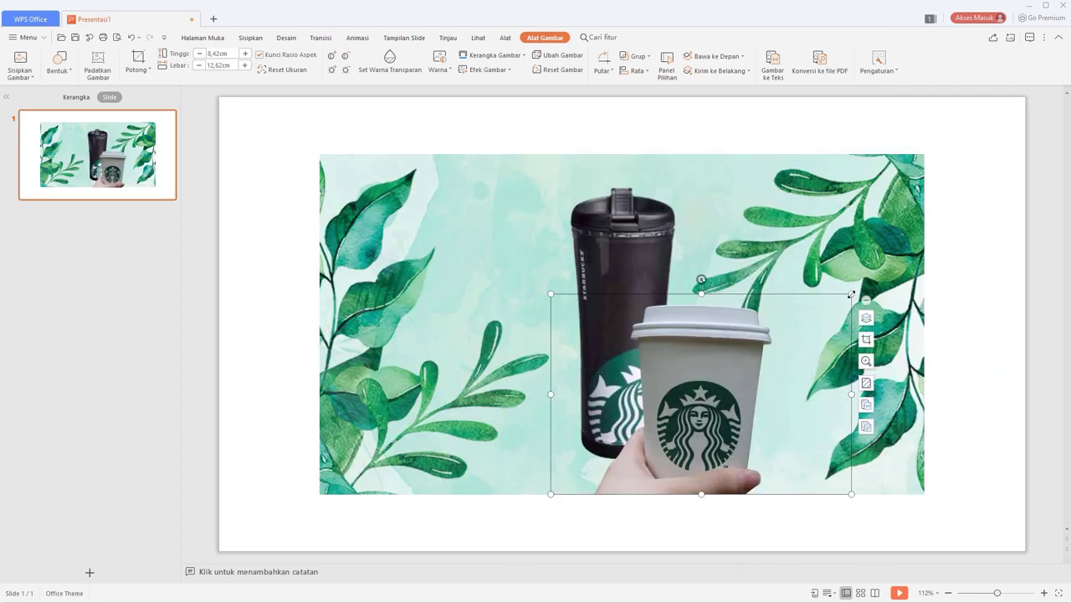
left_click_drag(851, 293, 918, 216)
left_click(623, 217)
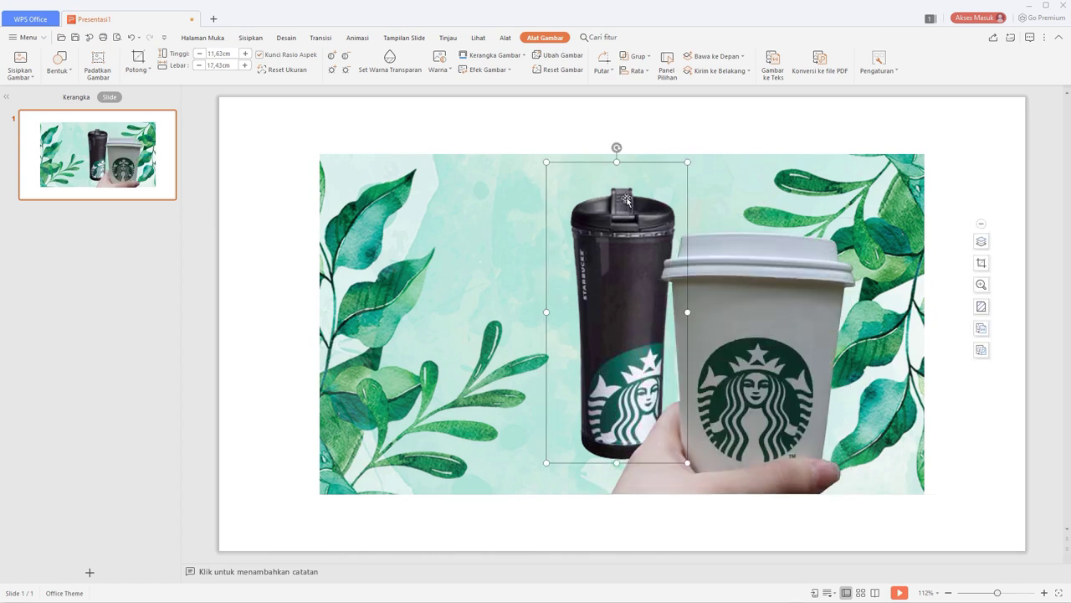
left_click_drag(649, 236, 729, 239)
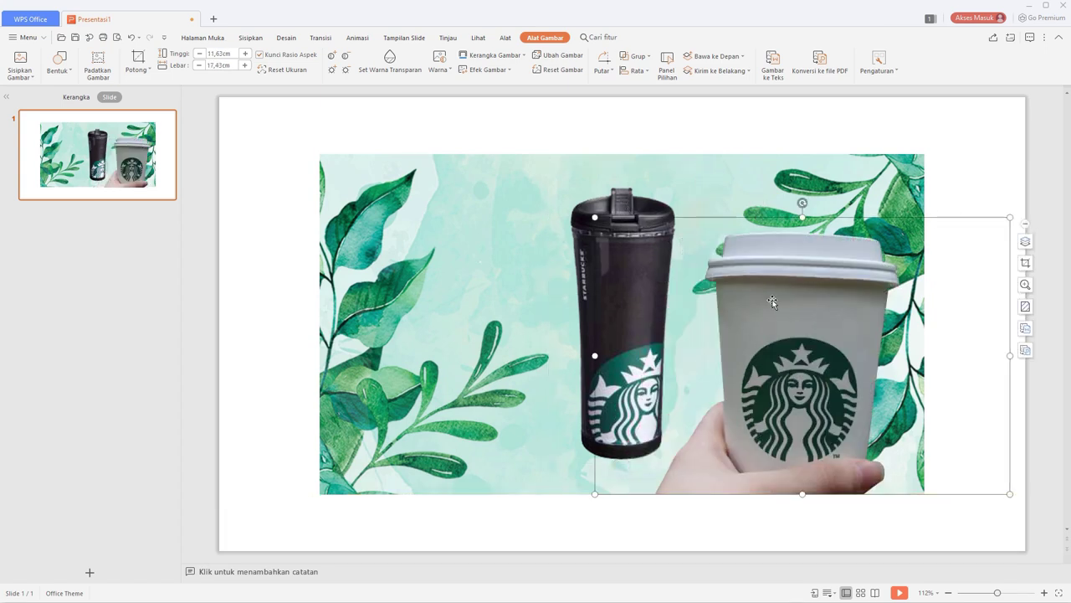
left_click_drag(777, 306, 758, 304)
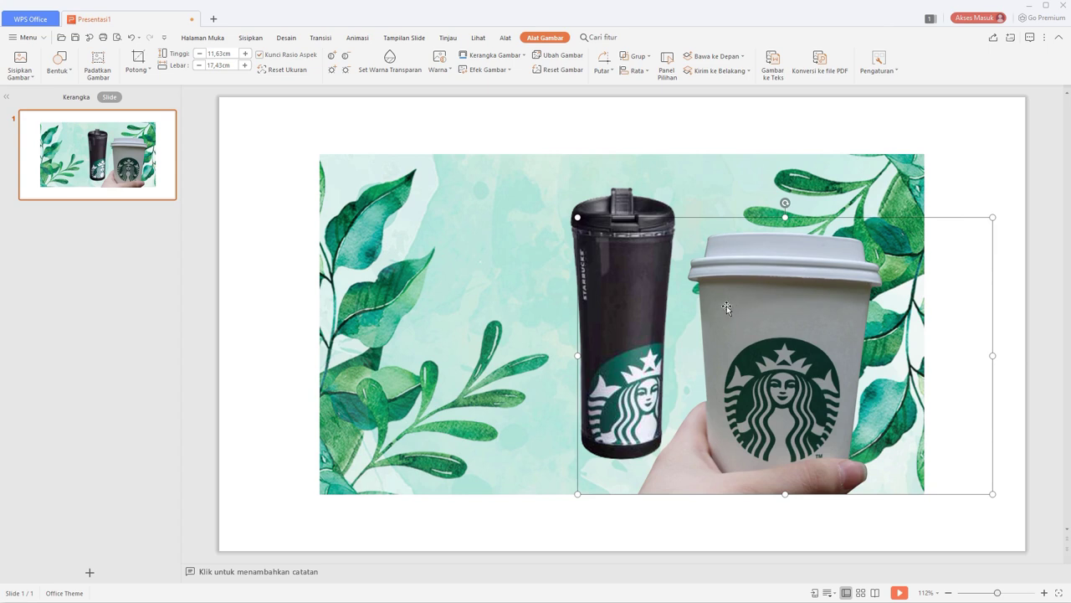
- Move the black tumbler to the slide's left side and return to Photoshop
left_click(649, 216)
left_click_drag(648, 216, 484, 222)
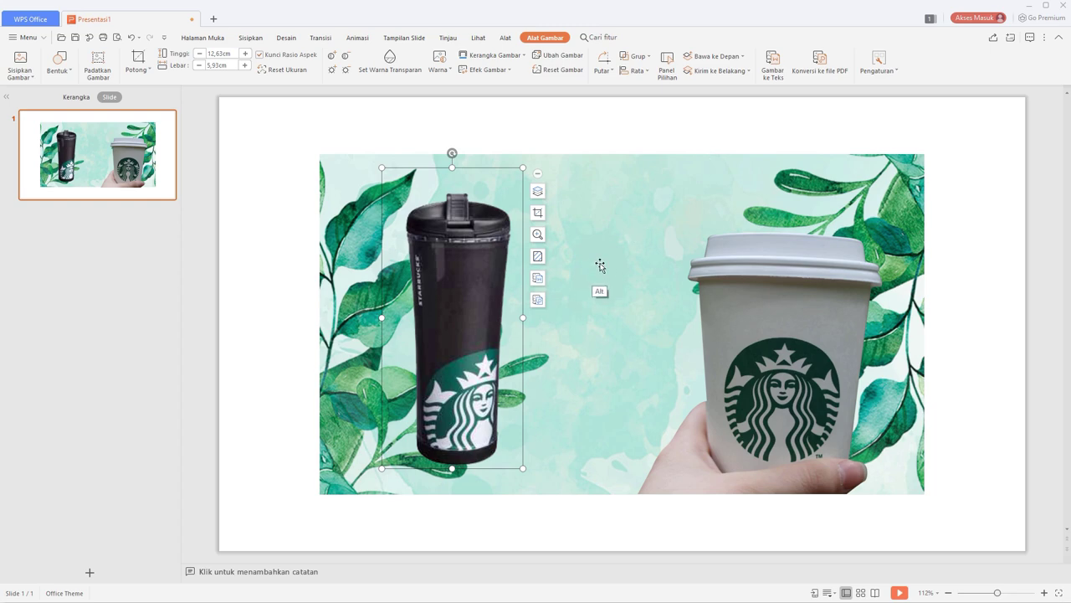
key("alt+Tab")
key("Tab")
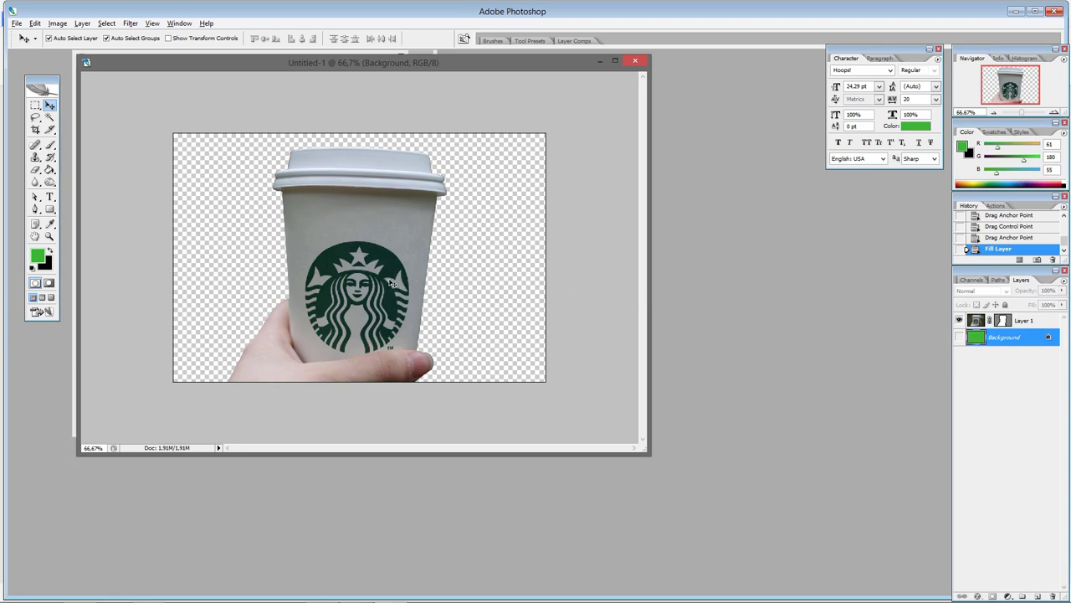
- Reveal the green Background behind the cup and open Layer 1's options to rasterize it
left_click(959, 336)
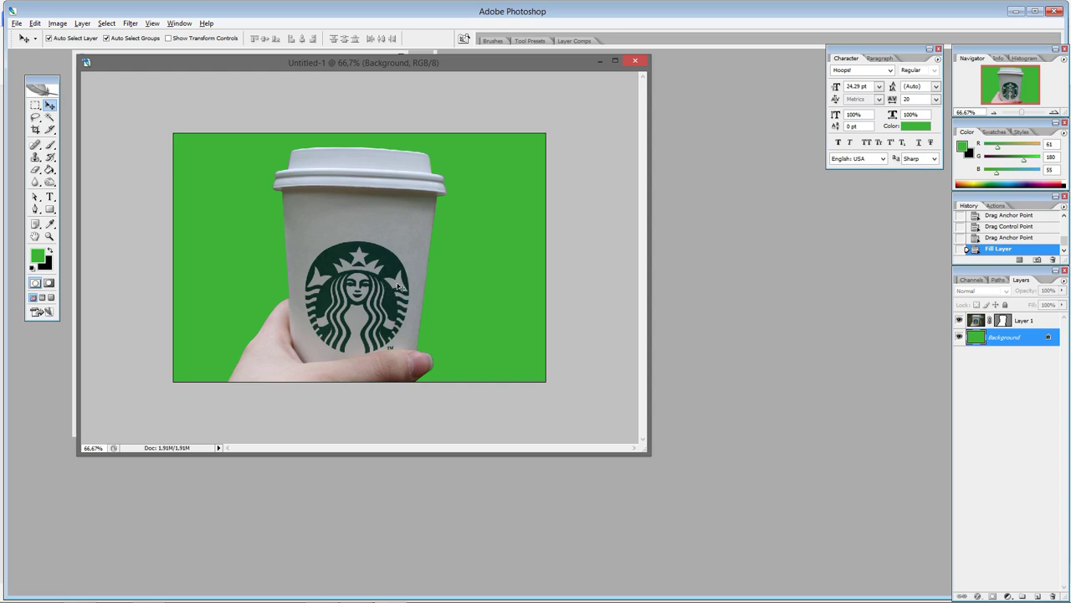
key("z")
left_click(403, 281)
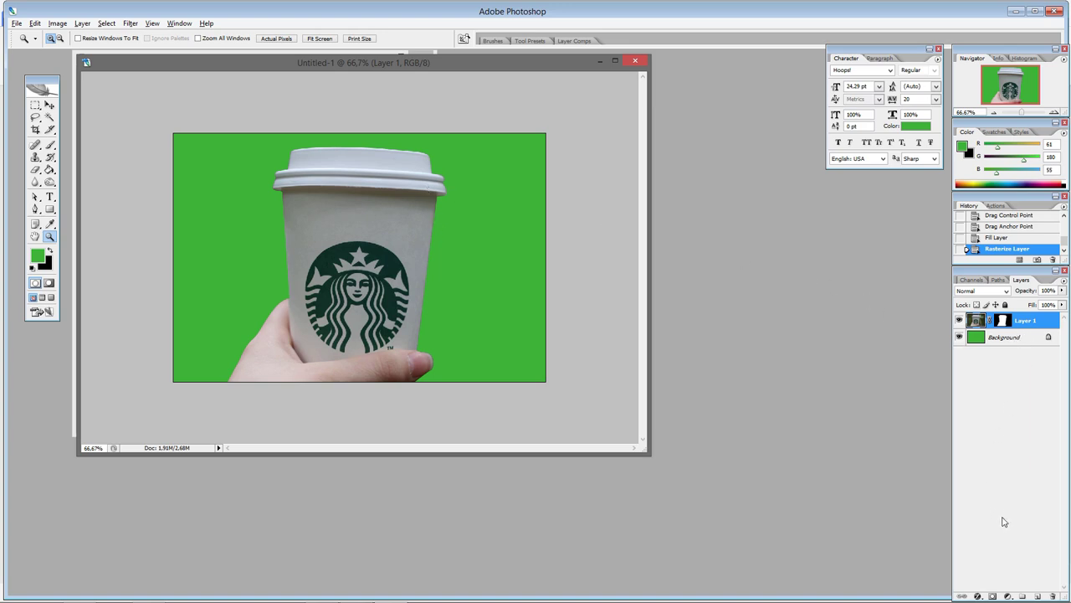
right_click(1029, 321)
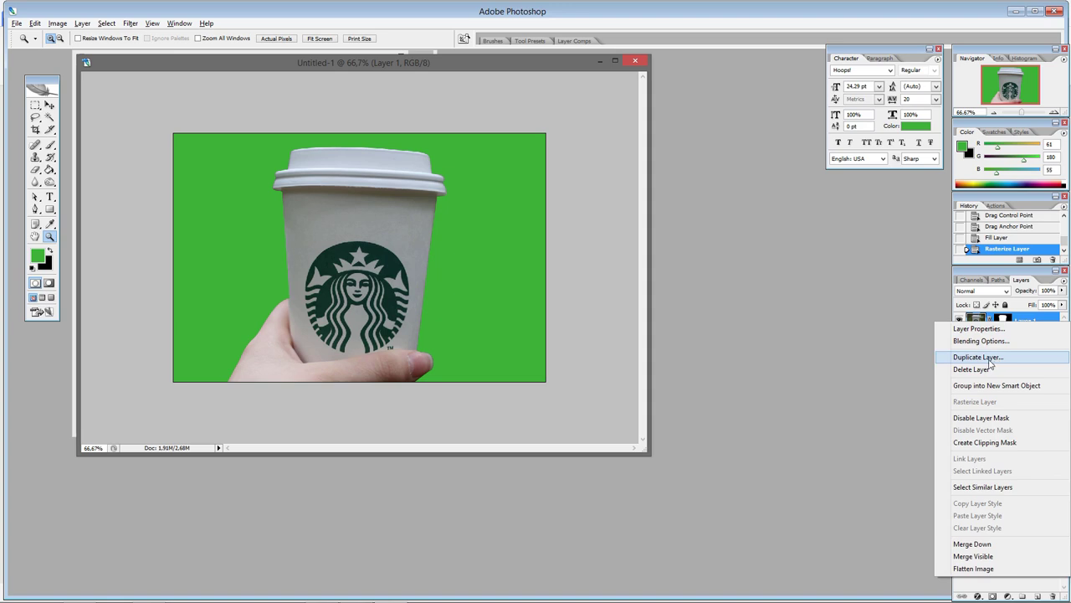
- Add a new empty Layer 2 and merge it with Layer 1 into a single layer
left_click(838, 395)
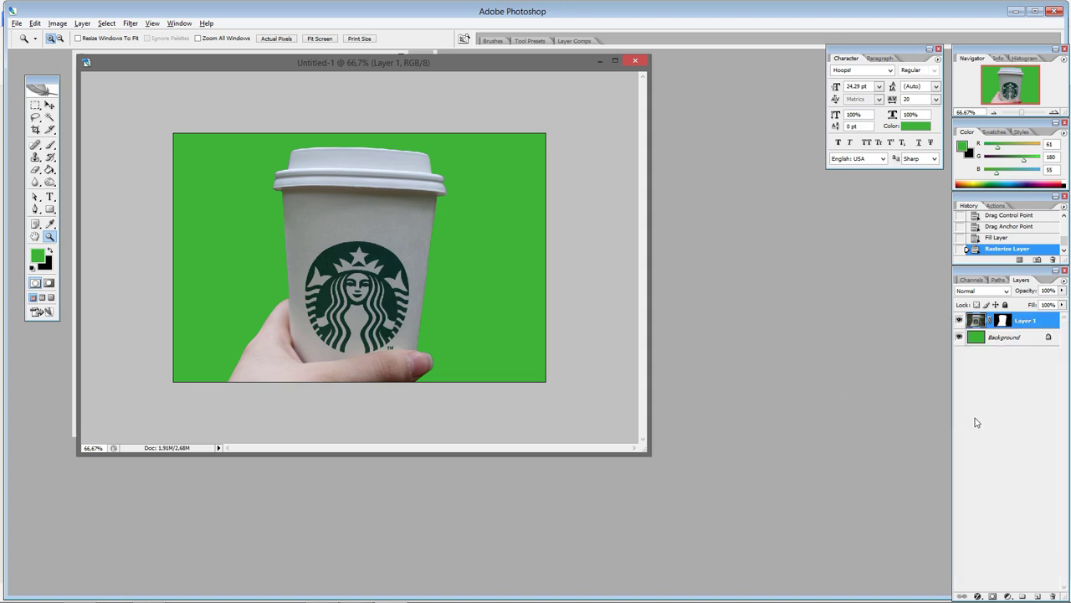
key("ctrl+shift+n")
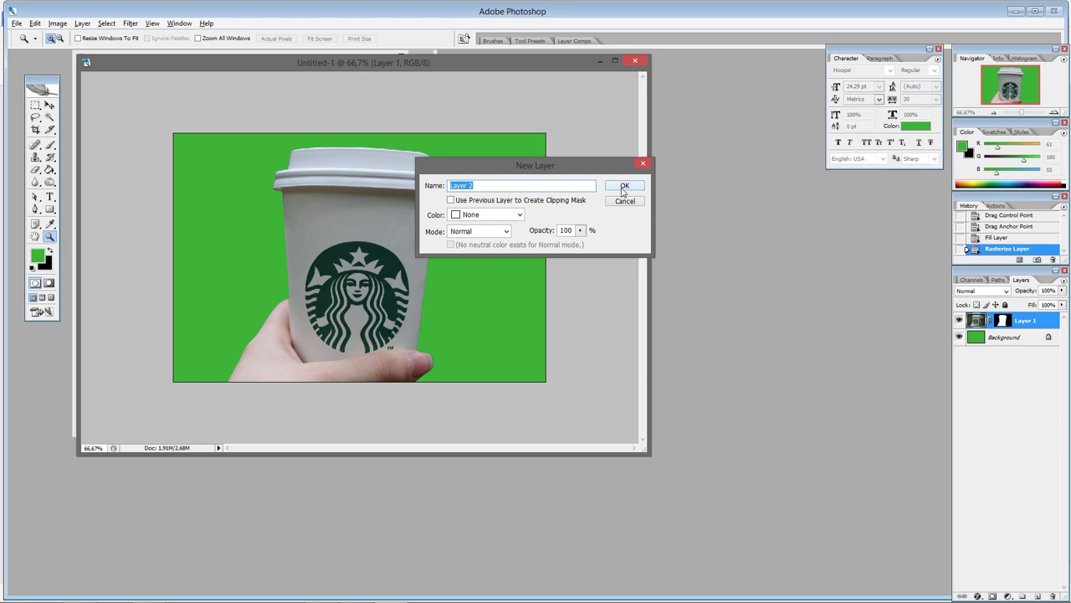
left_click(624, 188)
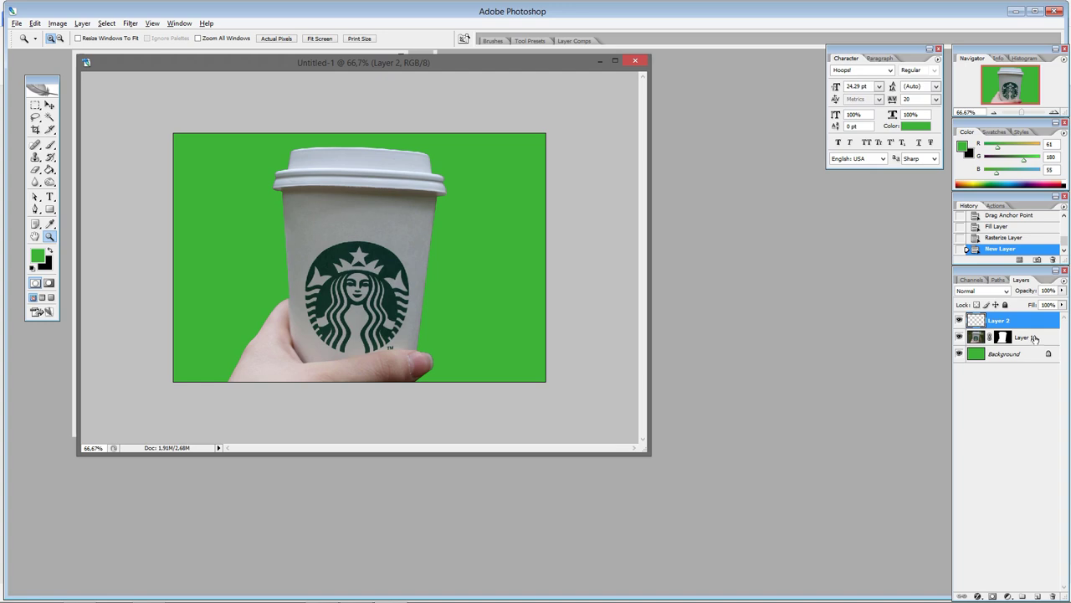
left_click(1041, 339, "shift")
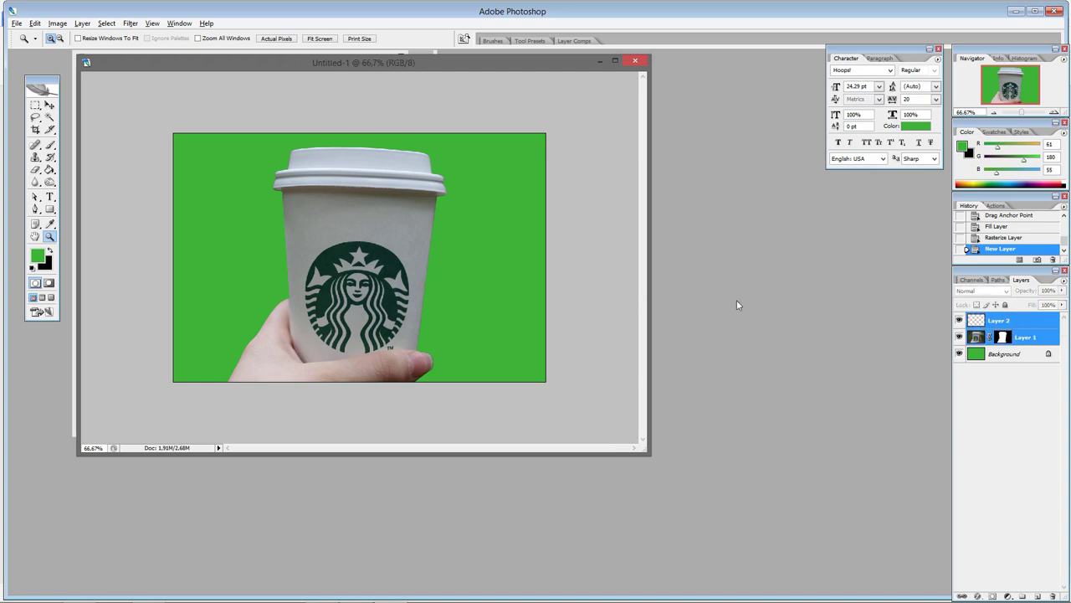
right_click(1043, 338)
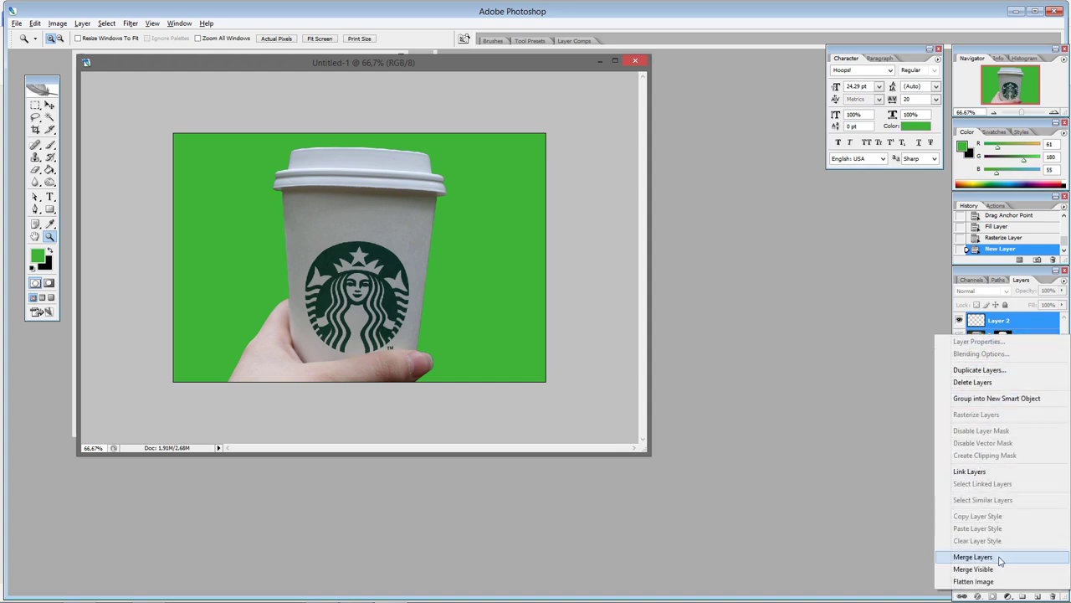
left_click(1000, 558)
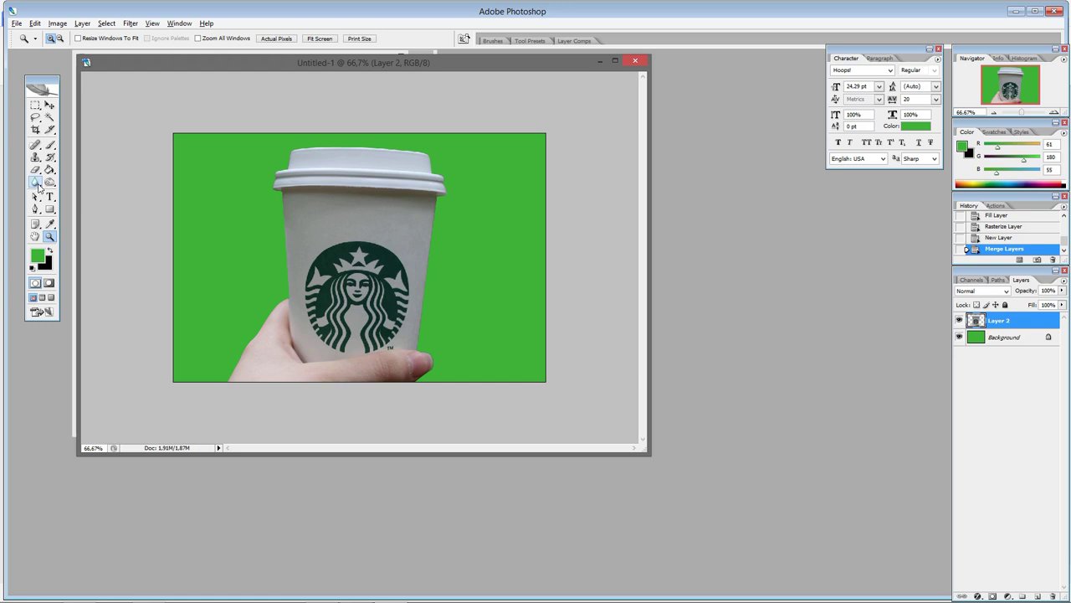
- With the Blur tool at 50% strength, soften the hand's lower-left and lid's left edges
left_click(36, 186)
key("Tab")
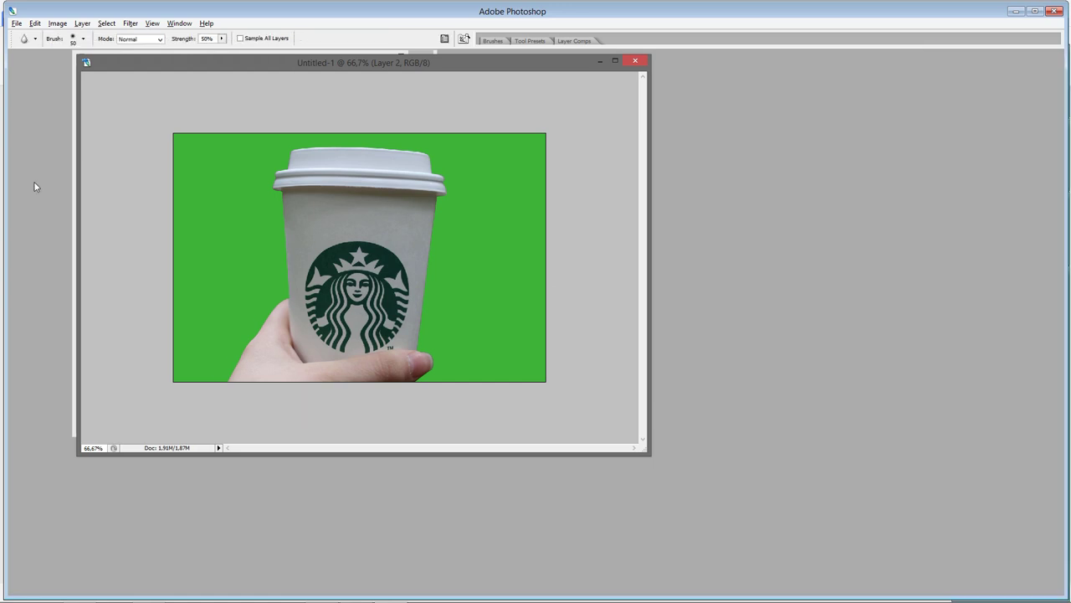
key("Tab")
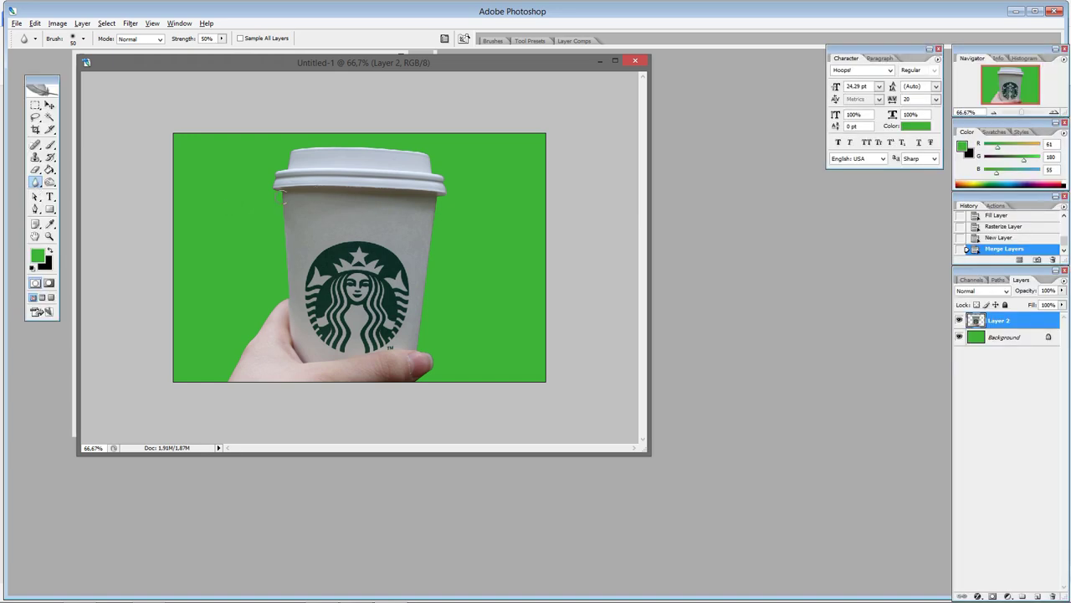
key("Tab")
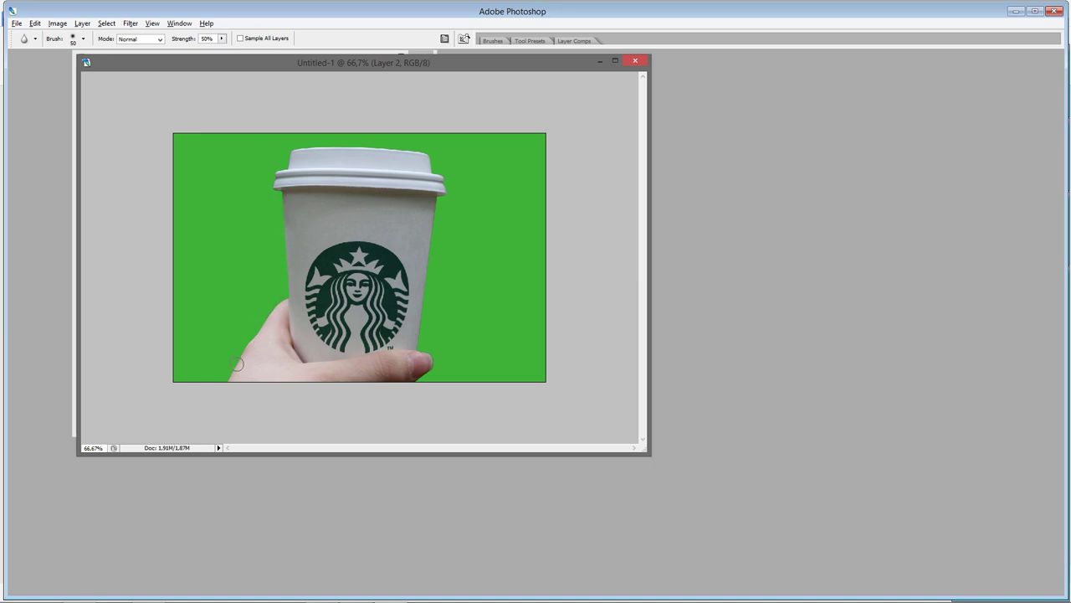
left_click_drag(237, 363, 231, 381)
left_click_drag(285, 195, 276, 174)
key("z")
key("ctrl+plus")
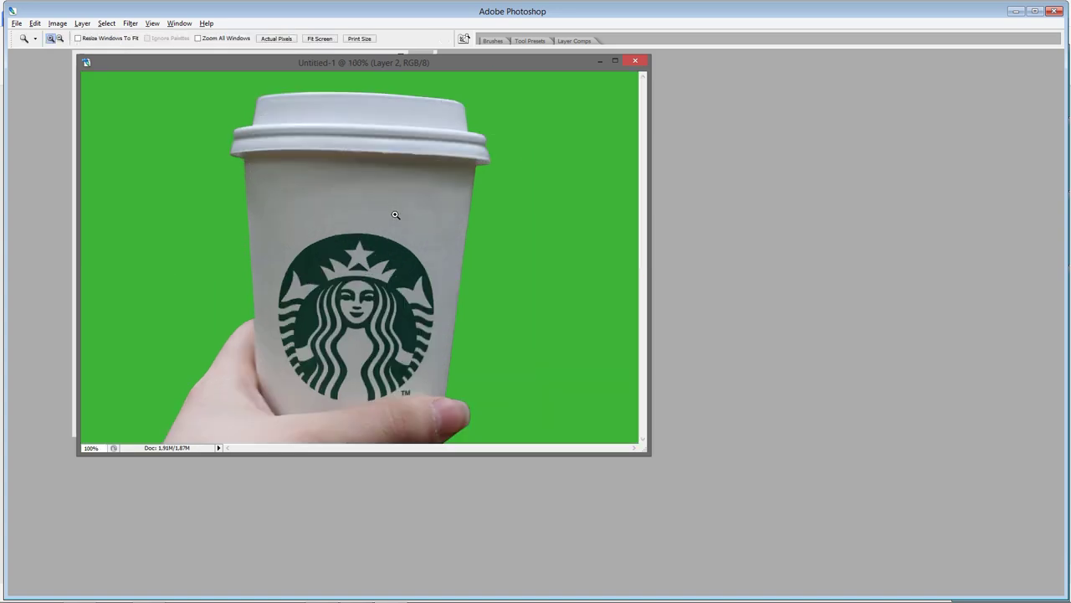
key("f")
key("Tab")
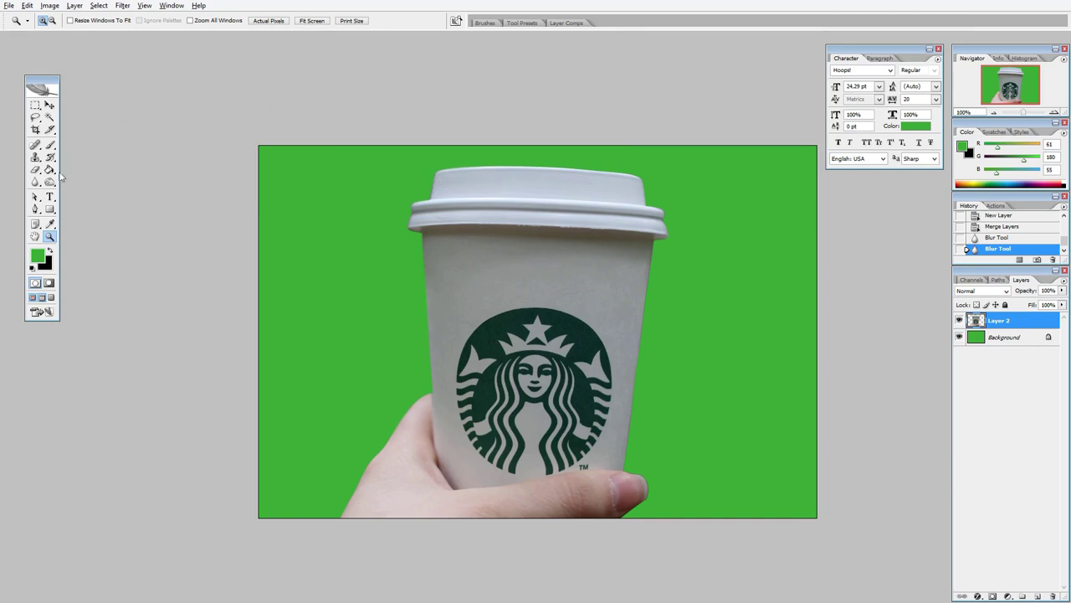
- Blur along the lid's top and sides, the cup's left edge, the hand, and the thumb
left_click(35, 181)
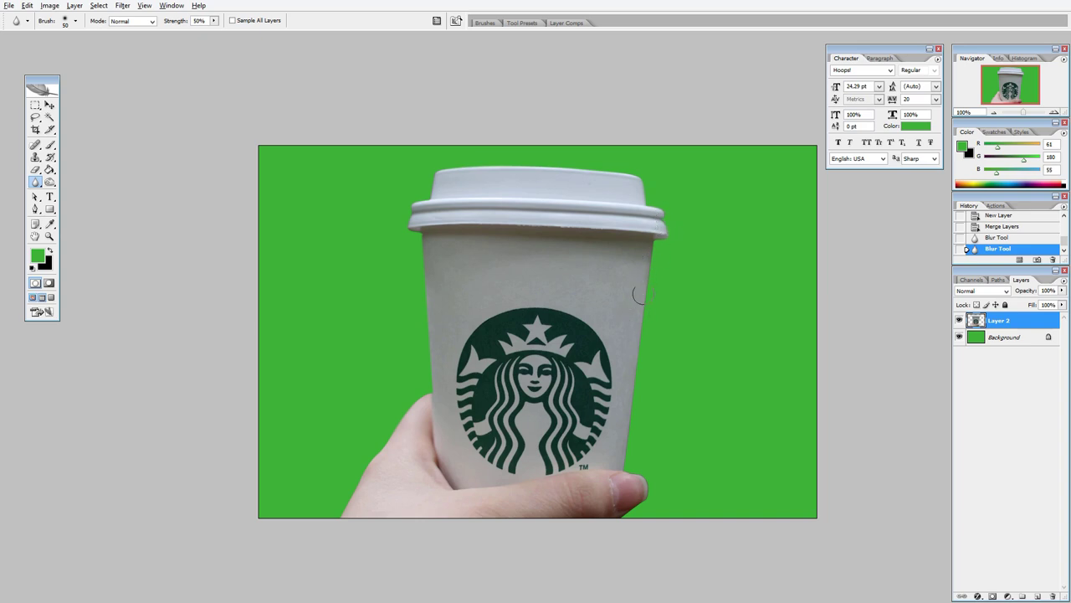
left_click_drag(647, 494, 638, 500)
left_click(629, 456)
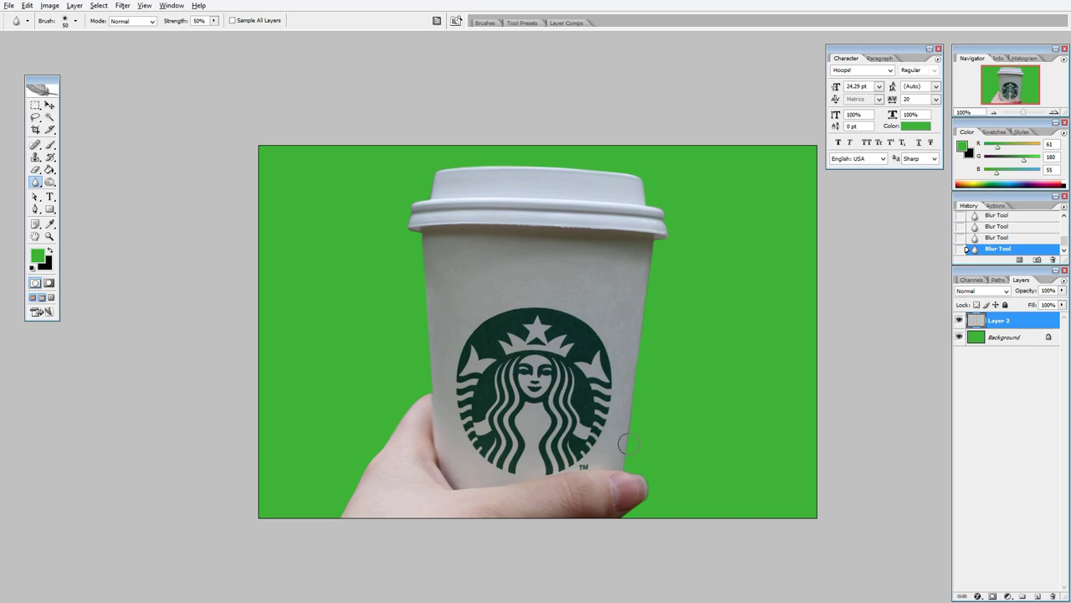
mouse_move(659, 239)
left_mouse_down()
mouse_move(636, 188)
mouse_move(589, 167)
left_mouse_up()
left_click_drag(411, 204, 426, 245)
mouse_move(423, 288)
left_mouse_down()
mouse_move(432, 383)
mouse_move(420, 398)
left_mouse_up()
left_click_drag(347, 503, 368, 462)
left_click_drag(349, 498, 430, 381)
mouse_move(412, 221)
left_mouse_down()
mouse_move(436, 186)
mouse_move(469, 171)
mouse_move(629, 155)
left_mouse_up()
left_click_drag(658, 201, 644, 289)
left_click_drag(630, 465, 634, 501)
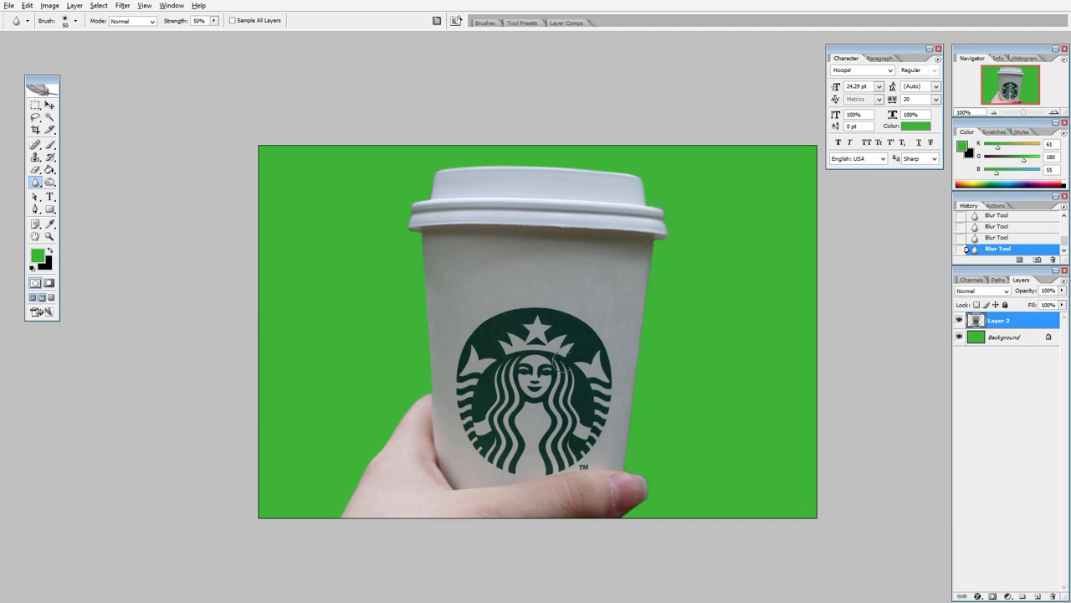